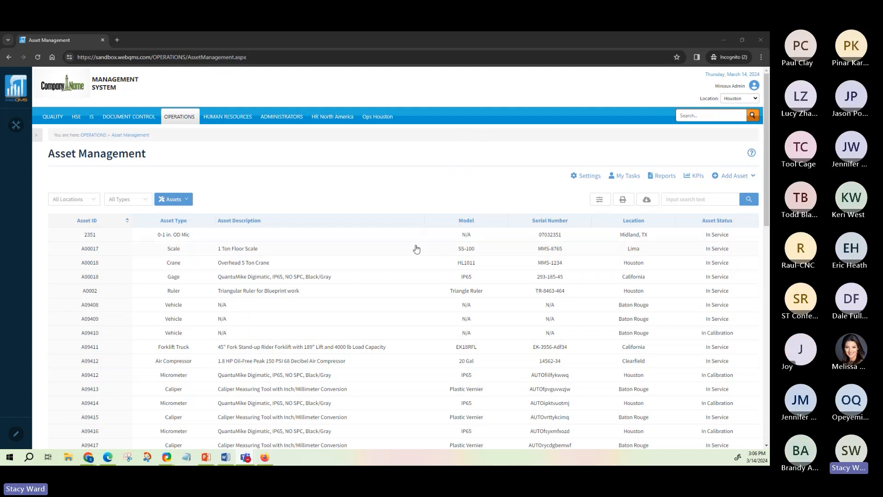
# Open the Asset Management module under Operations and go to its app settings.
pyautogui.moveTo(182, 120)
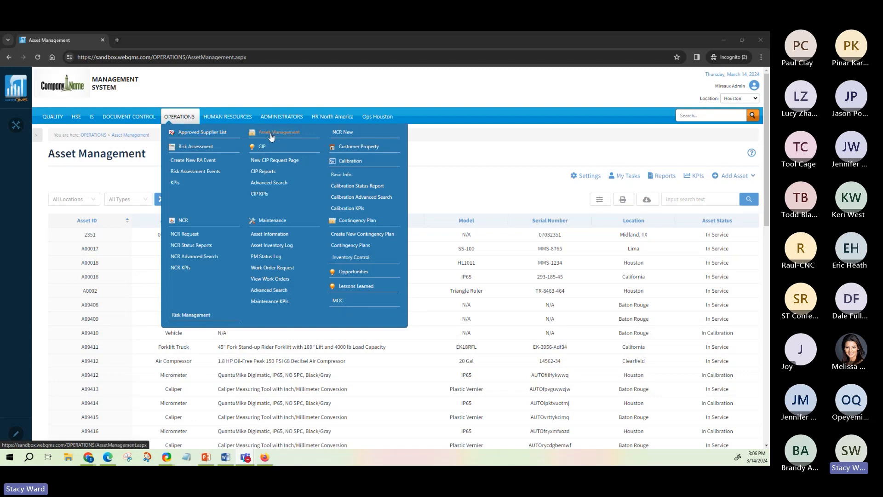
pyautogui.click(289, 137)
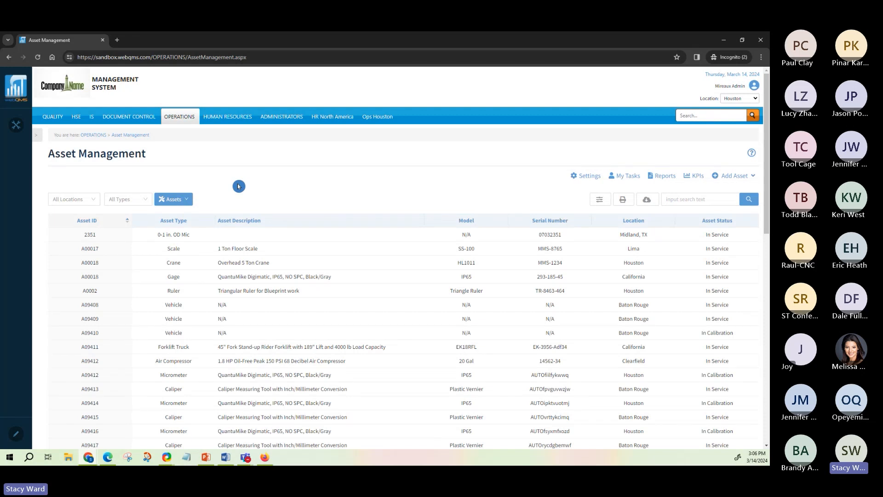
pyautogui.click(734, 176)
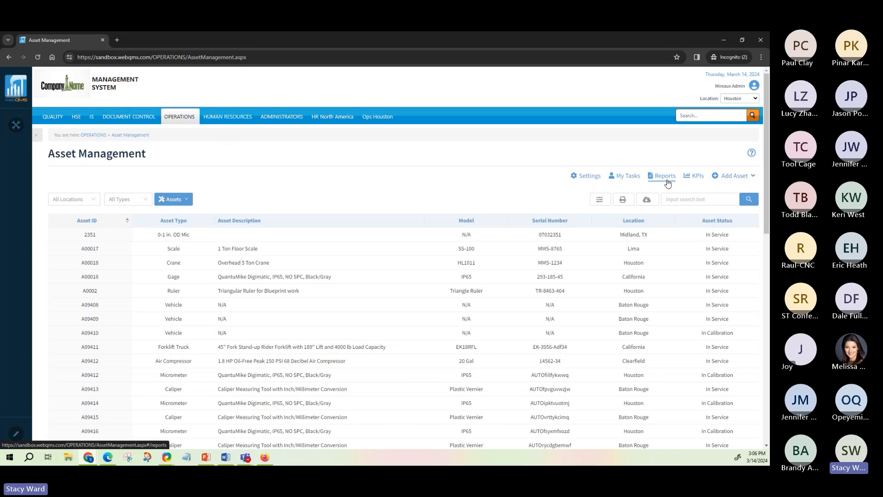
pyautogui.moveTo(737, 182)
pyautogui.click(587, 181)
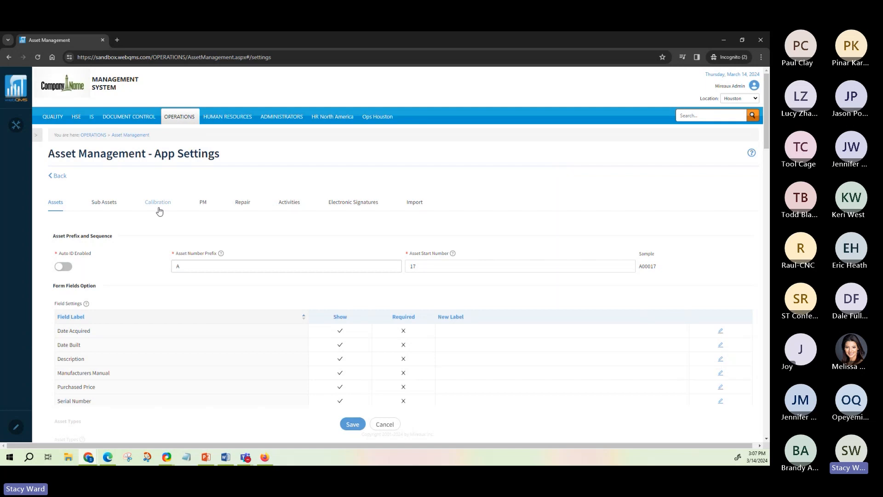
# Examine the asset numbering settings: automatic ID, asset number prefix, start number and the resulting sample ID.
pyautogui.click(65, 208)
pyautogui.click(68, 272)
pyautogui.click(58, 269)
pyautogui.click(187, 270)
pyautogui.click(411, 269)
pyautogui.click(589, 276)
pyautogui.click(419, 266)
pyautogui.click(186, 269)
pyautogui.doubleClick(205, 270)
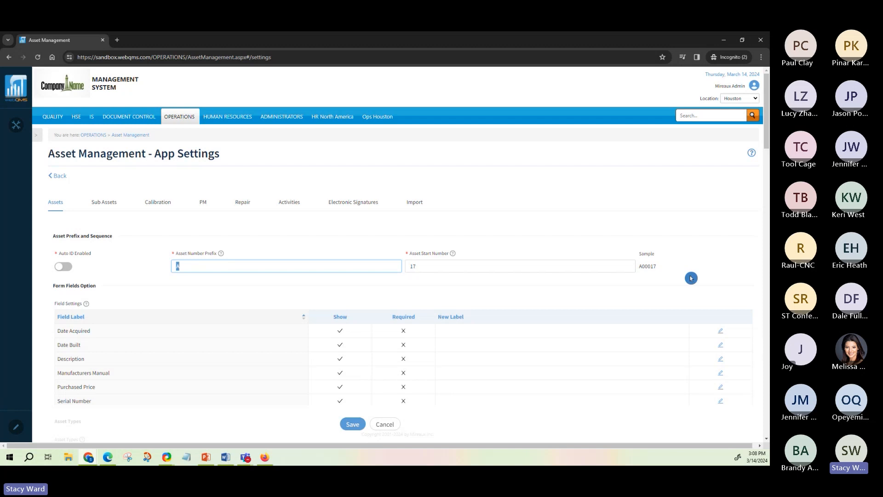
# Review the form field settings and the asset types table with its default range, accuracy and average cost columns.
pyautogui.scroll(-1, 690, 277)
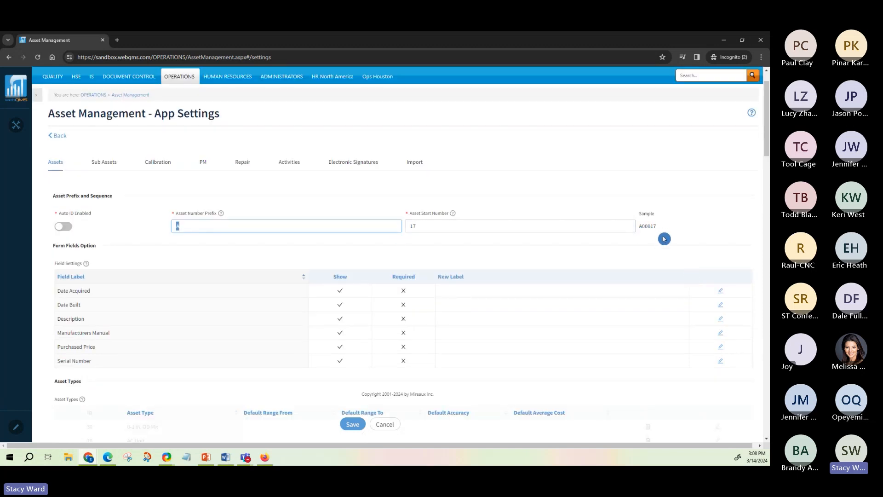
pyautogui.scroll(-2, 664, 239)
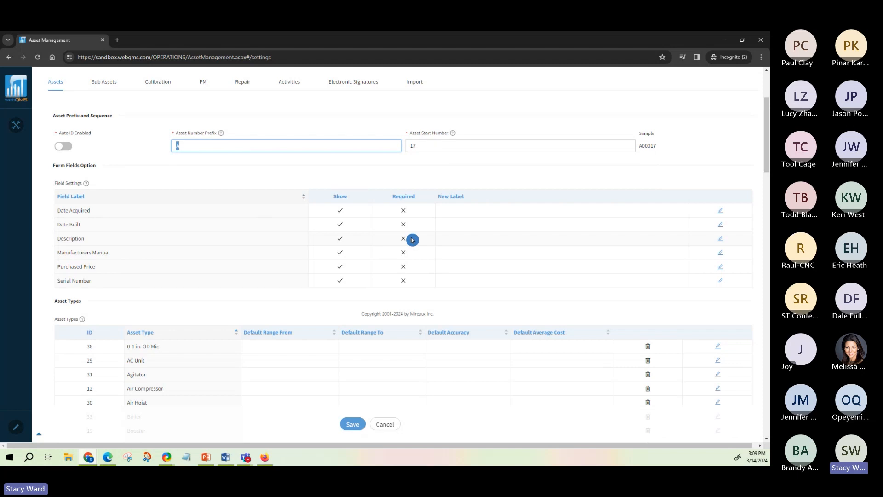
pyautogui.scroll(-3, 413, 240)
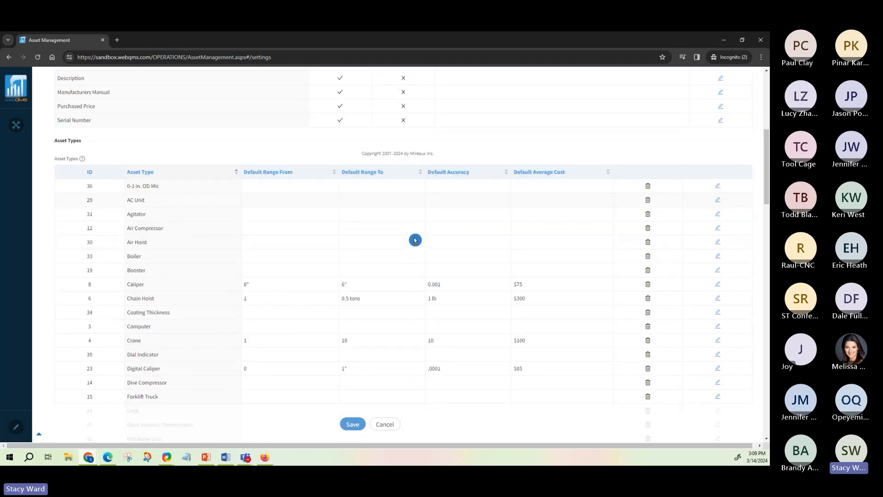
pyautogui.scroll(-1, 415, 240)
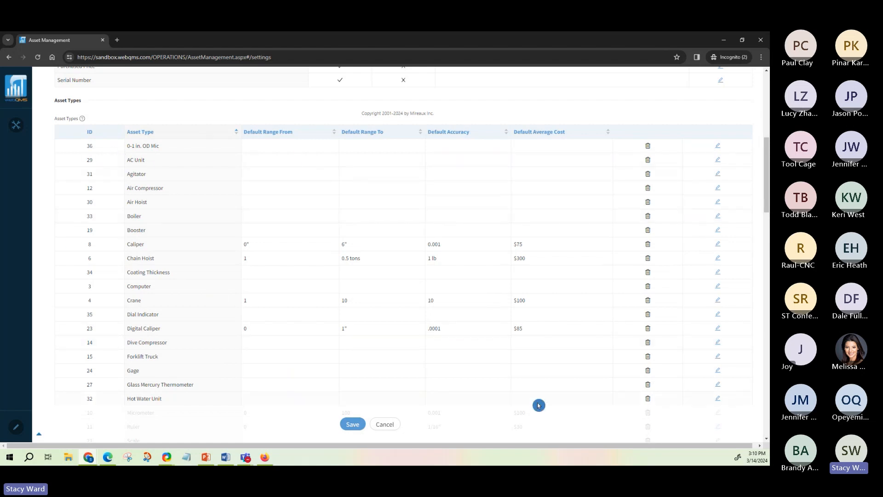
pyautogui.scroll(-6, 540, 403)
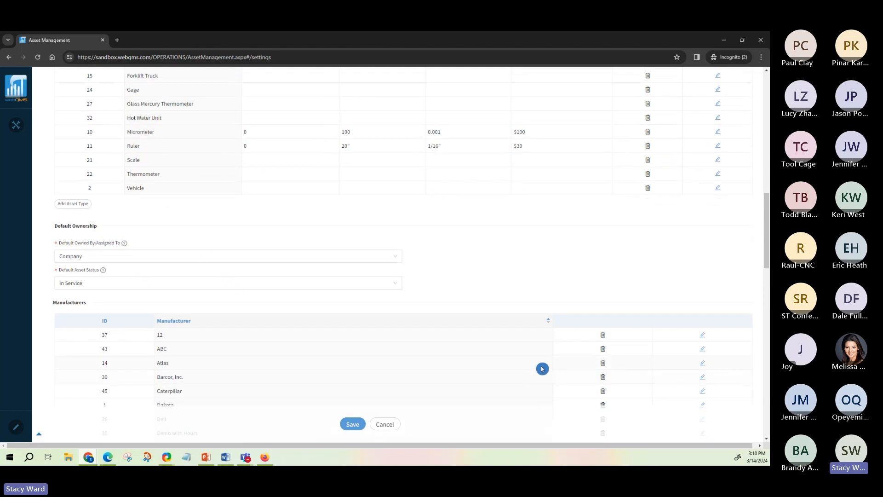
# Check the available choices for default ownership and default asset status, selecting In Service as the status.
pyautogui.scroll(-1, 542, 365)
pyautogui.scroll(-1, 541, 365)
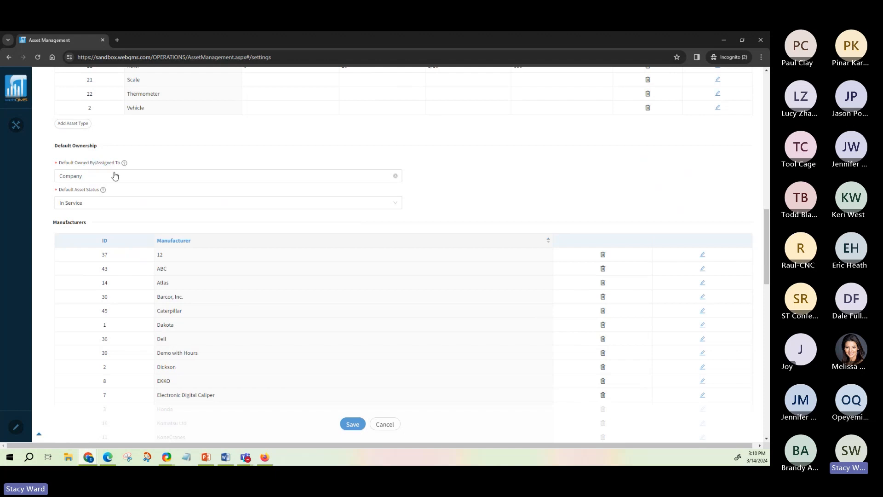
pyautogui.click(138, 179)
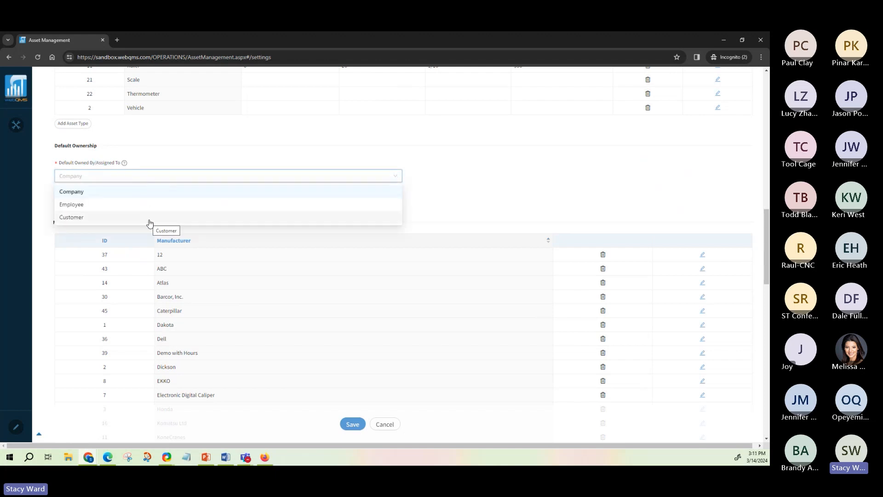
pyautogui.click(332, 153)
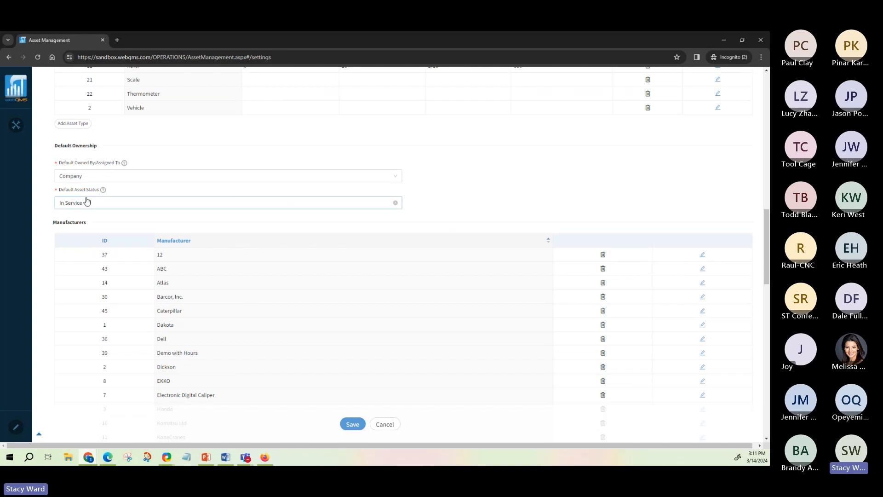
pyautogui.click(165, 210)
pyautogui.click(201, 270)
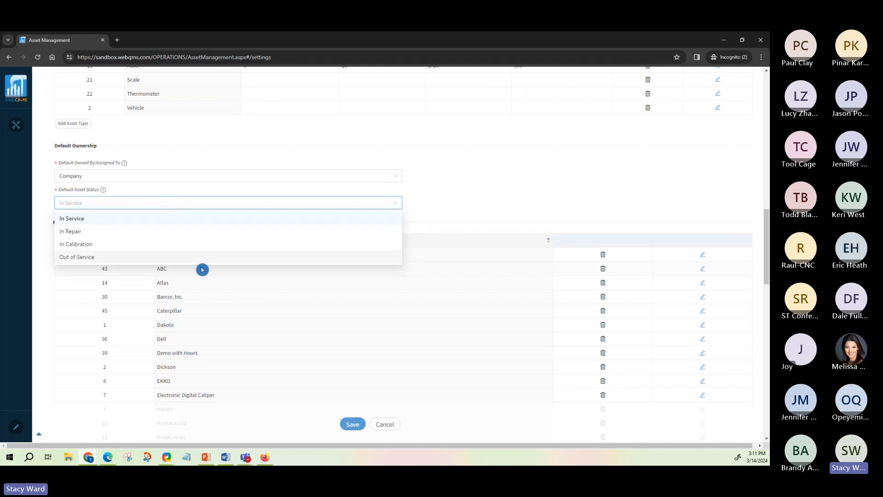
pyautogui.click(201, 222)
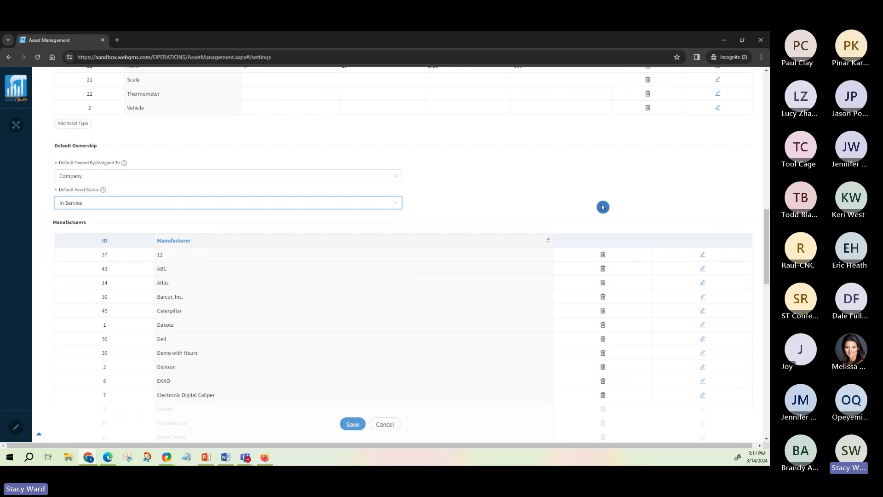
# Review the manufacturers list, and open the Dakota entry for editing and close it again.
pyautogui.scroll(-1, 602, 207)
pyautogui.scroll(-2, 603, 207)
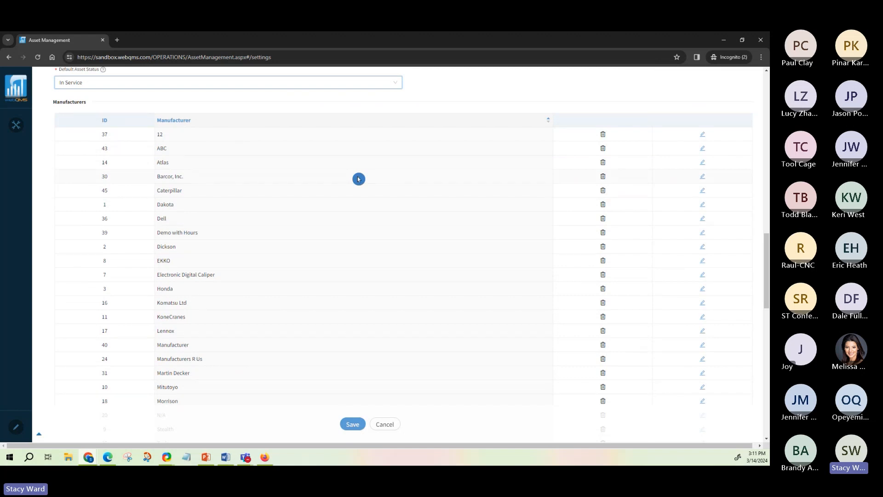
pyautogui.scroll(-1, 359, 179)
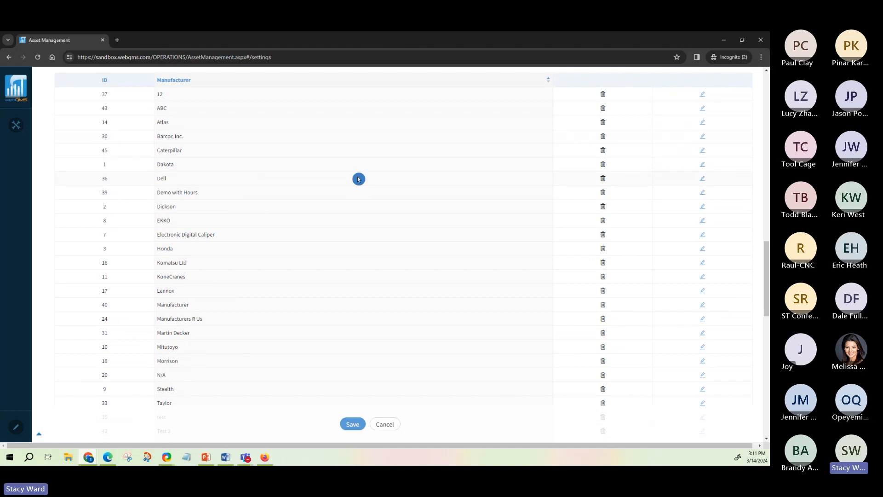
pyautogui.scroll(-1, 358, 179)
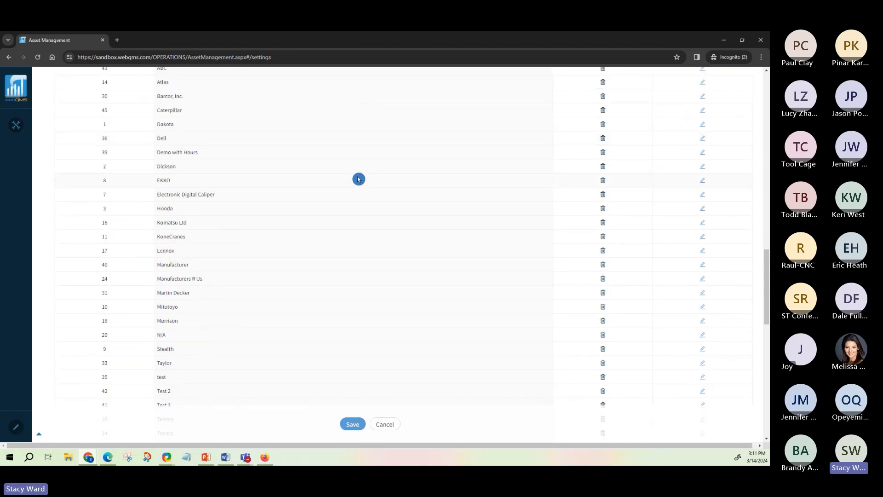
pyautogui.scroll(1, 599, 189)
pyautogui.click(703, 165)
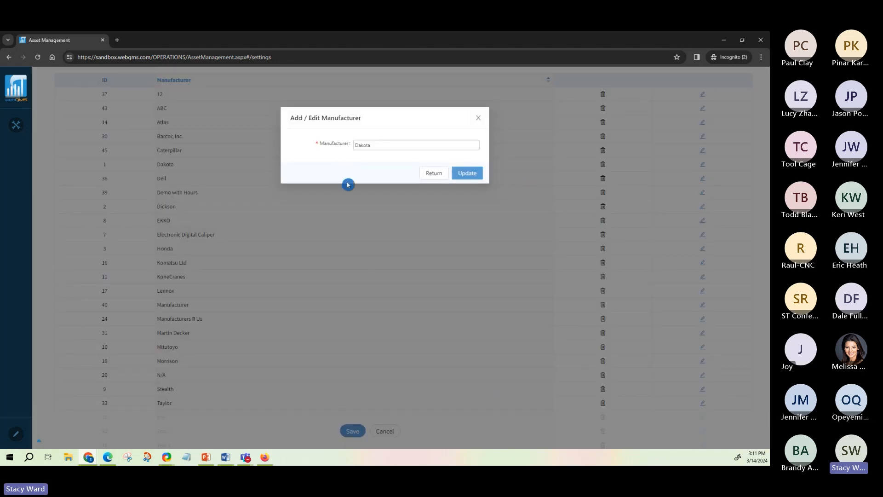
pyautogui.click(478, 117)
pyautogui.scroll(-5, 609, 199)
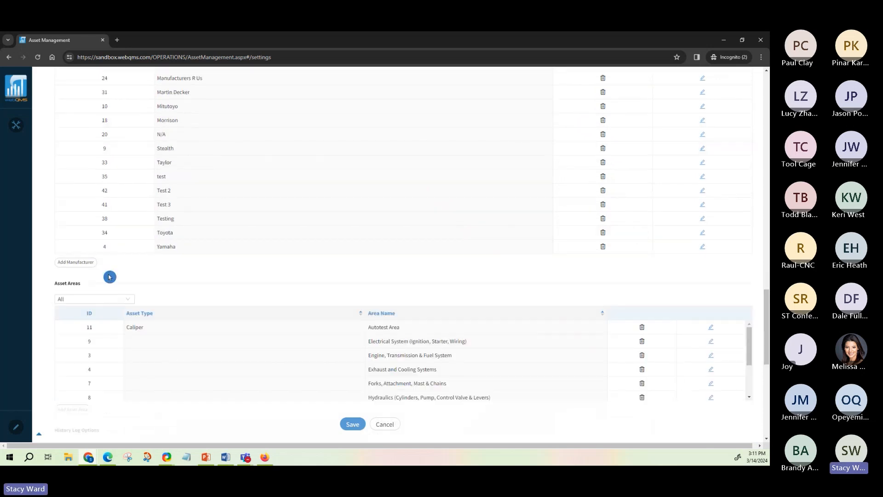
pyautogui.scroll(1, 602, 362)
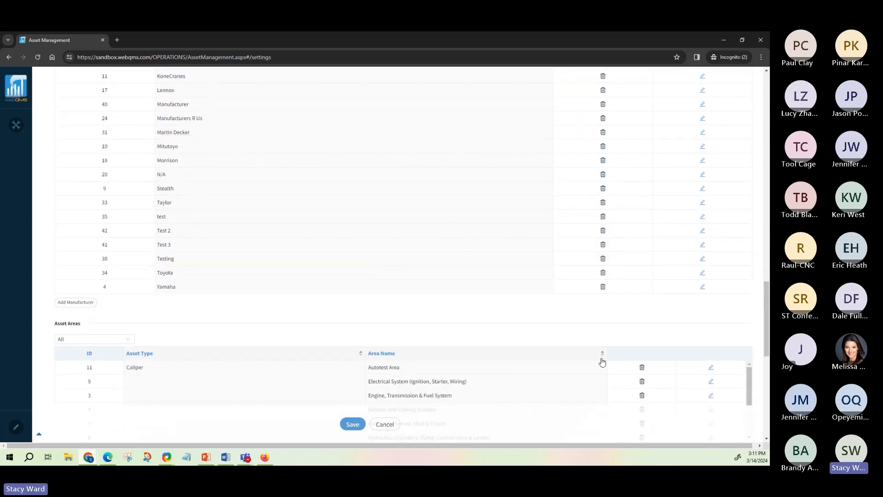
pyautogui.moveTo(765, 325); pyautogui.dragTo(766, 279)
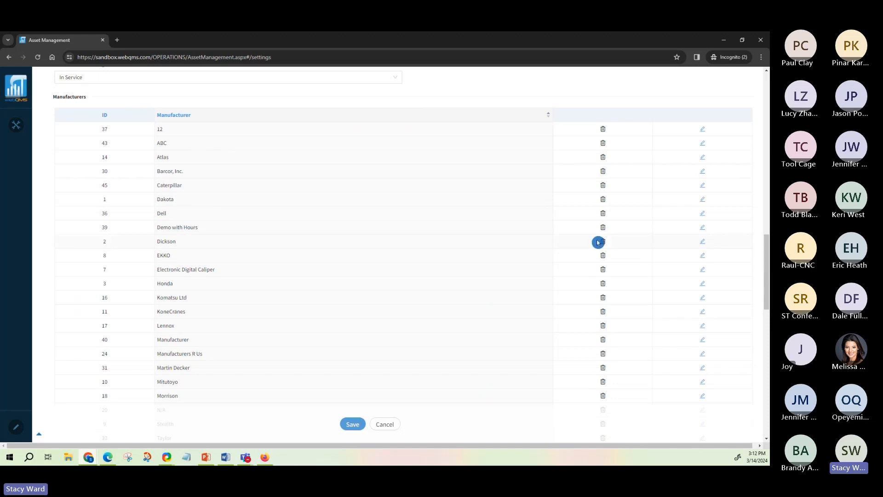
pyautogui.scroll(-1, 598, 242)
pyautogui.scroll(-2, 598, 243)
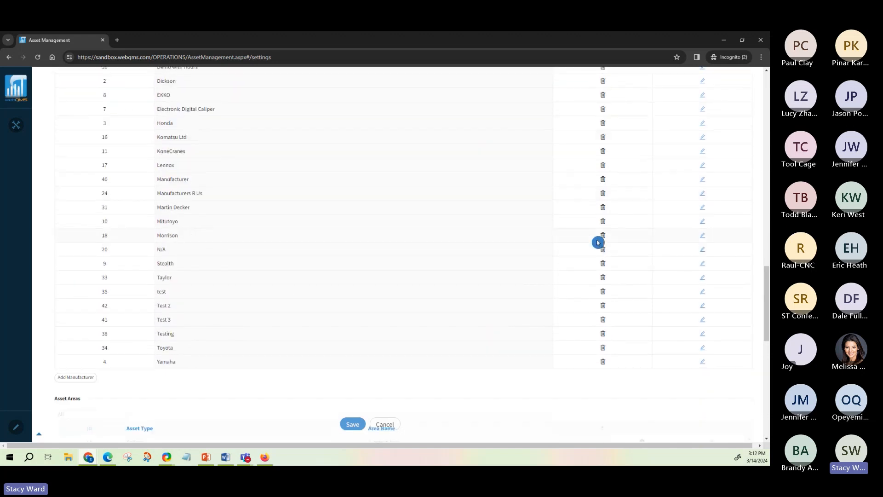
# Examine the asset areas, the history log options for tracking and showing actions, and the asset status list.
pyautogui.scroll(-5, 598, 242)
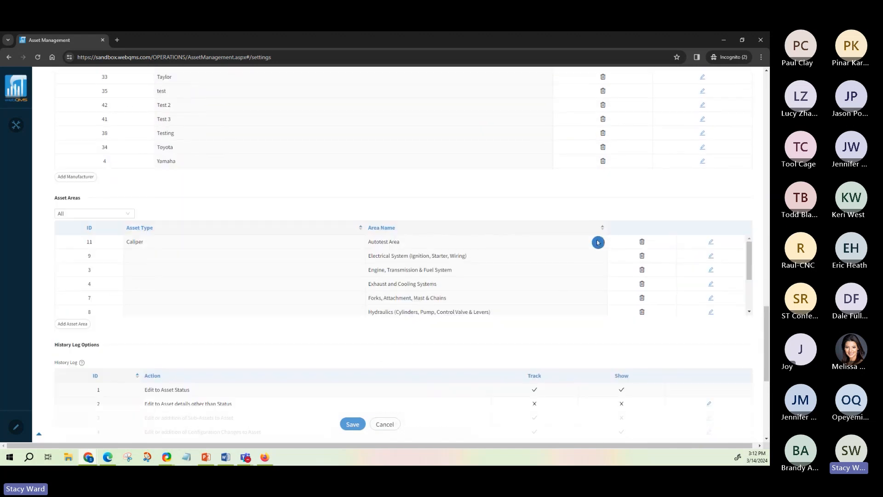
pyautogui.scroll(-2, 252, 209)
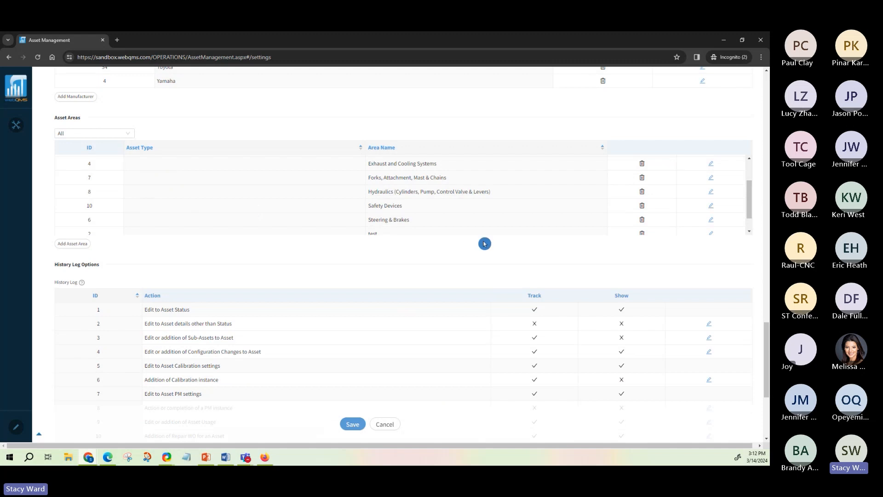
pyautogui.scroll(1, 484, 243)
pyautogui.scroll(1, 484, 243)
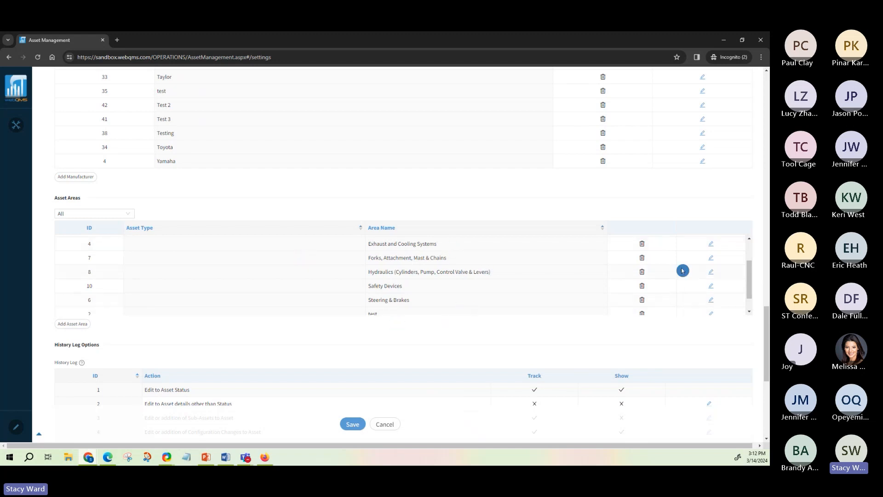
pyautogui.scroll(-5, 744, 285)
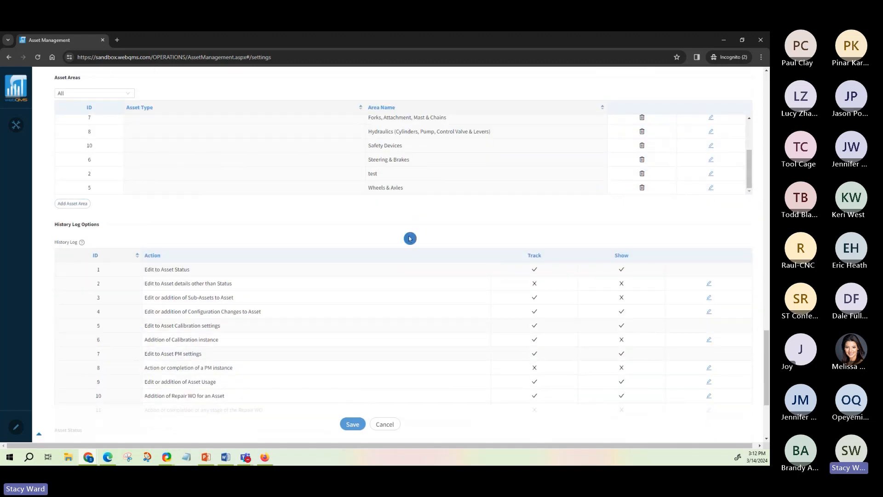
pyautogui.scroll(-1, 409, 237)
pyautogui.scroll(-1, 409, 237)
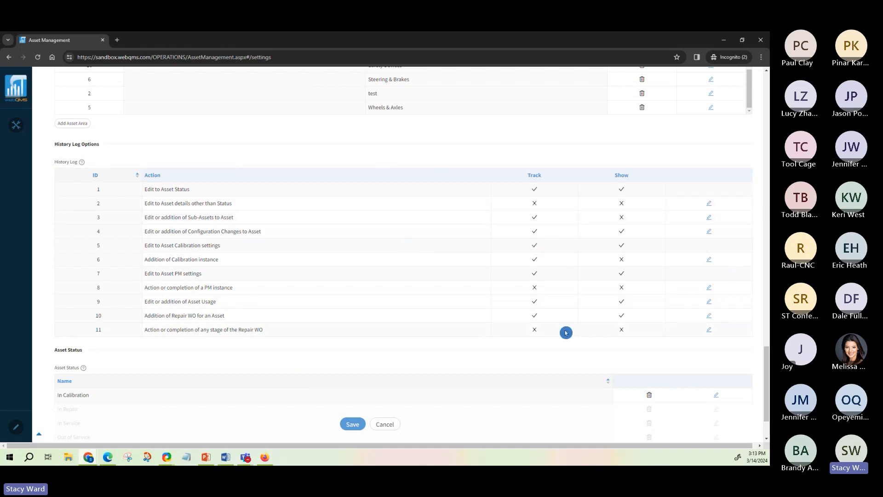
pyautogui.scroll(-3, 592, 325)
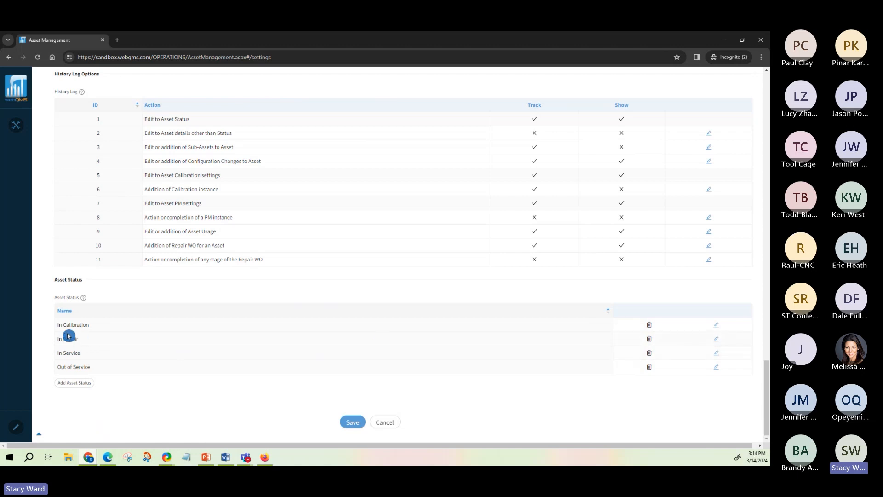
pyautogui.click(109, 326)
# Open the Sub Assets settings and review the sub-asset numbering and sub-asset types.
pyautogui.scroll(15, 409, 329)
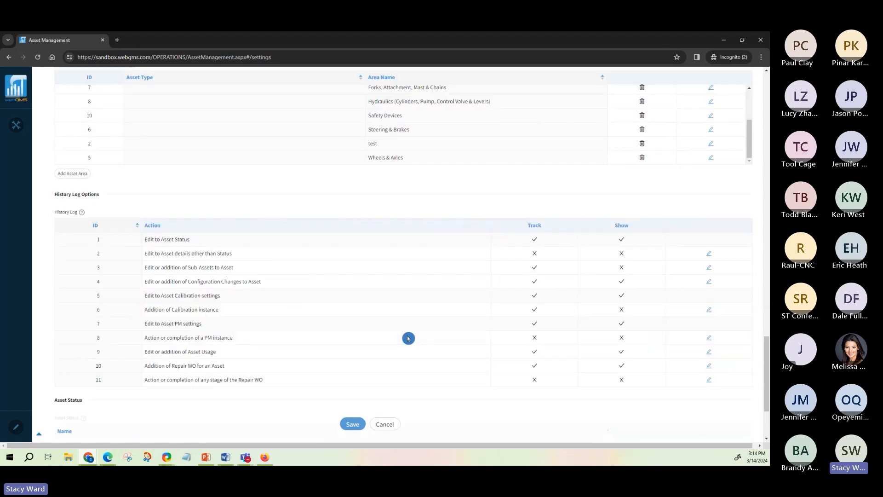
pyautogui.scroll(15, 409, 328)
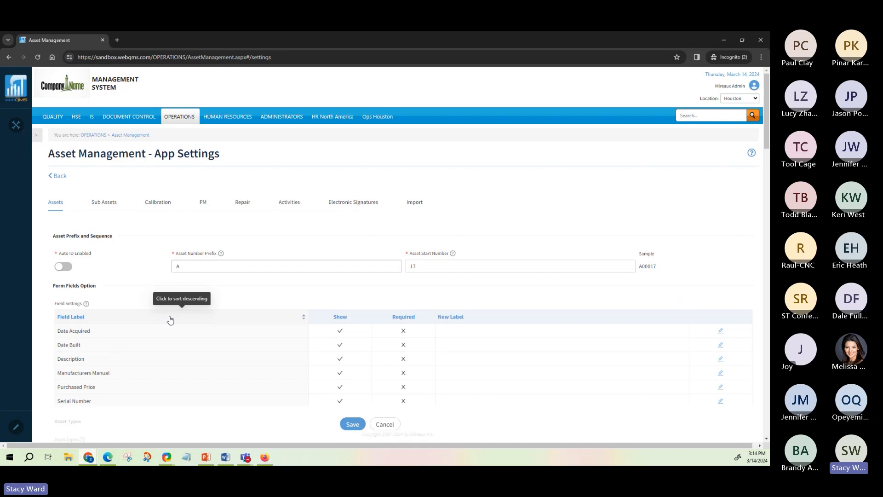
pyautogui.click(114, 205)
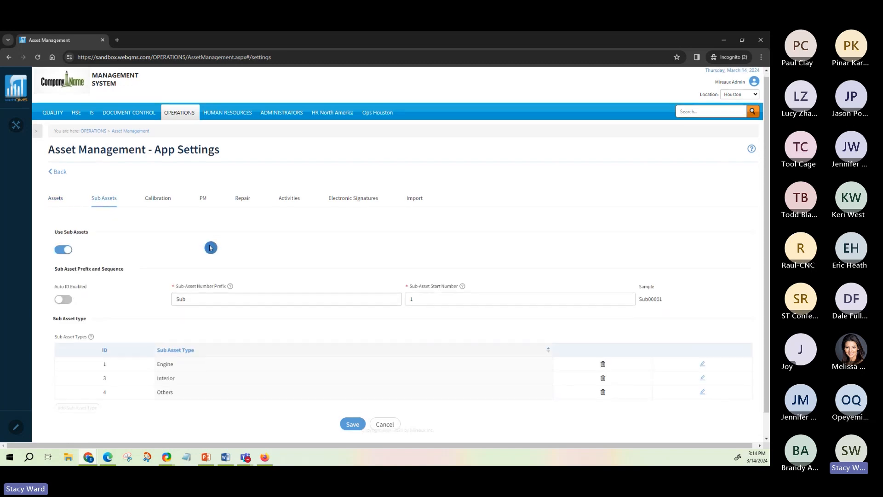
pyautogui.scroll(-1, 211, 247)
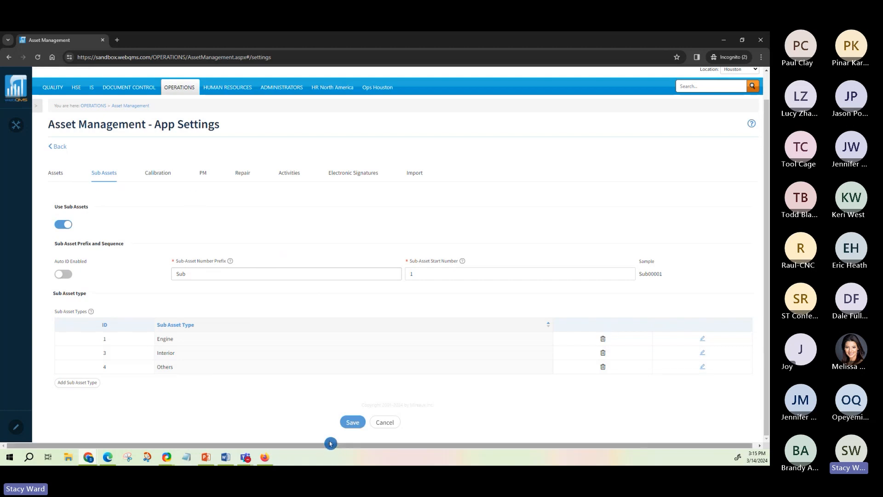
# Switch the use of sub assets off and back on.
pyautogui.click(62, 225)
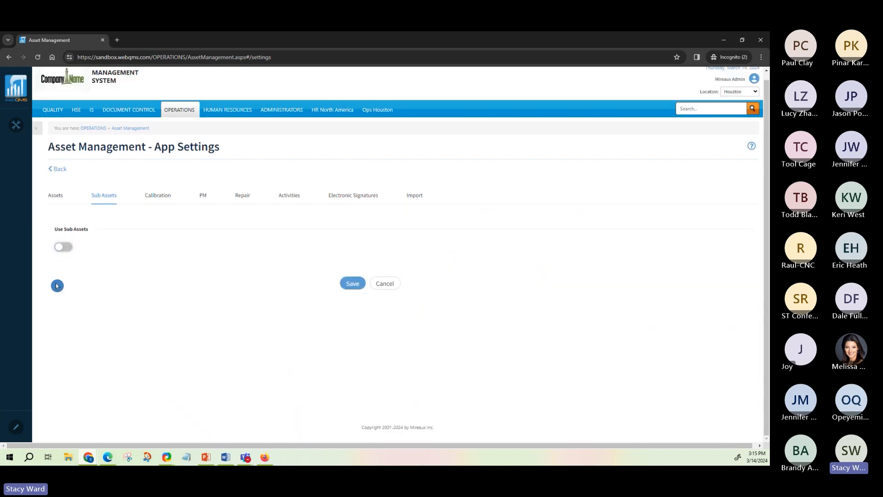
pyautogui.click(63, 247)
pyautogui.scroll(-1, 154, 336)
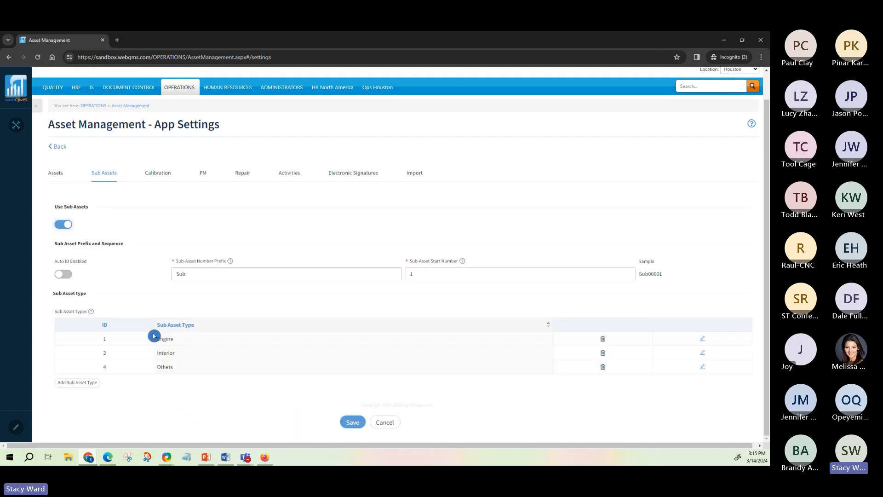
# Open the Calibration settings and review the name convention and the default schedule options.
pyautogui.click(165, 182)
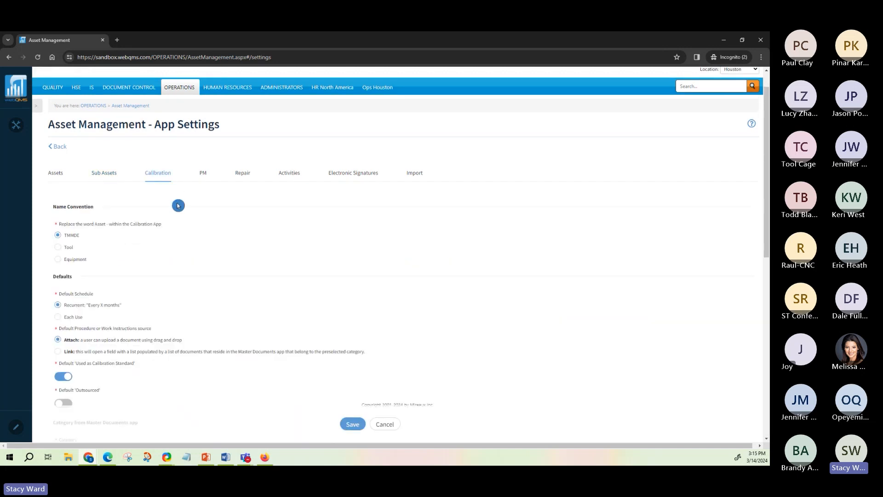
pyautogui.scroll(-1, 178, 204)
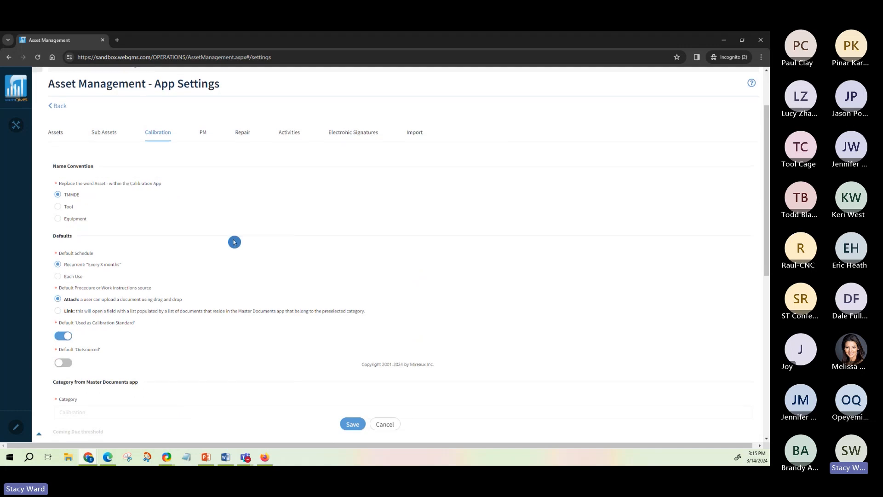
pyautogui.scroll(-1, 207, 221)
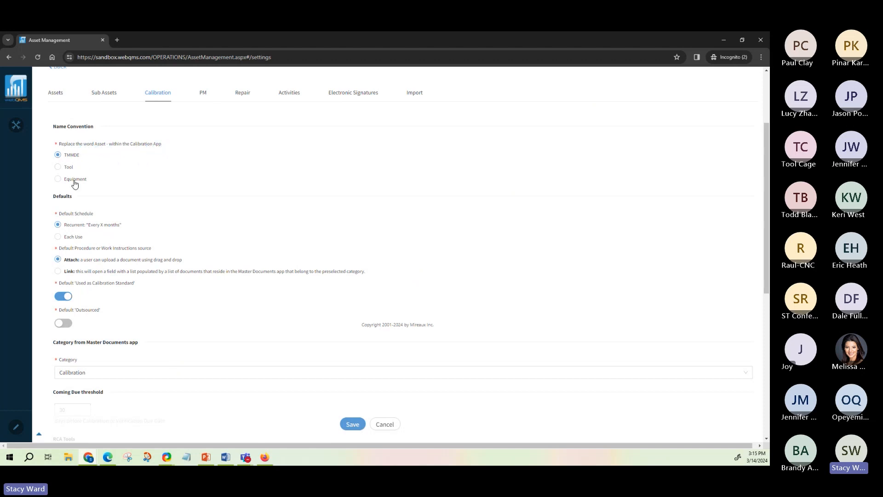
pyautogui.scroll(-3, 205, 191)
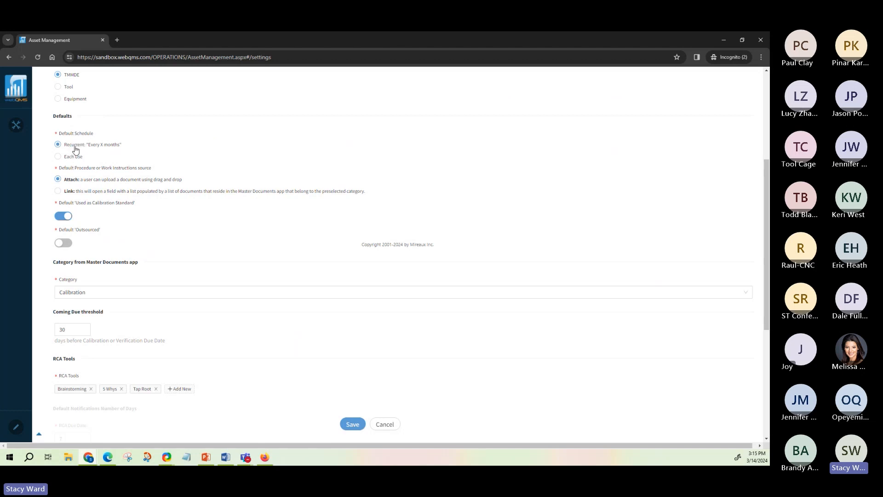
pyautogui.click(129, 146)
pyautogui.scroll(-1, 227, 188)
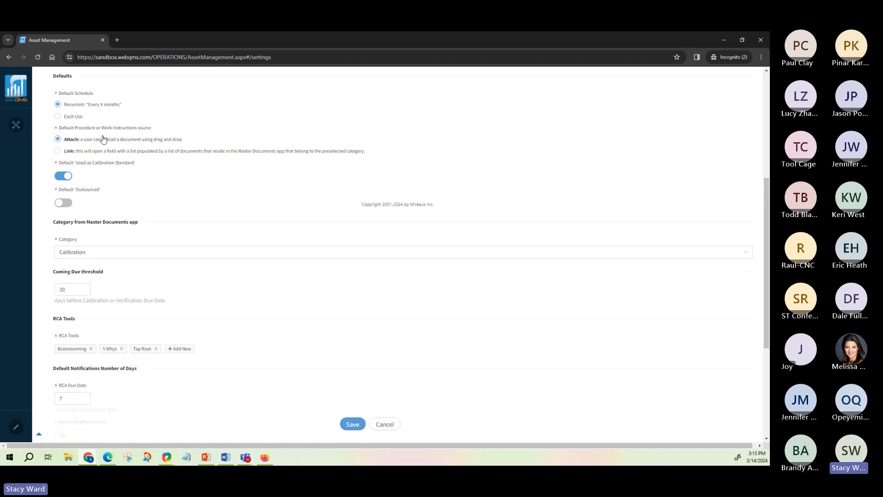
# Examine the Attach and Link options for the default procedure or work instructions source.
pyautogui.click(148, 135)
pyautogui.click(37, 159)
pyautogui.click(100, 147)
pyautogui.scroll(-1, 326, 156)
# Switch the default 'Used as Calibration Standard' setting off and back on.
pyautogui.moveTo(72, 142); pyautogui.dragTo(100, 133)
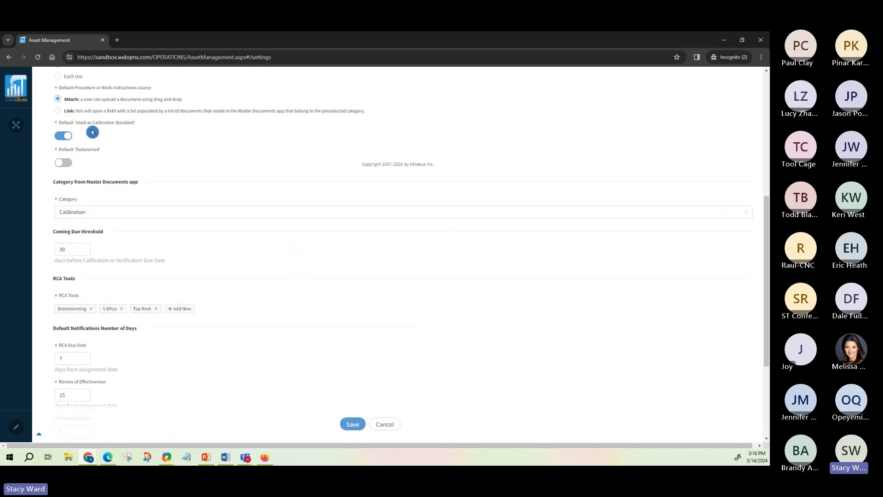
pyautogui.click(63, 138)
pyautogui.click(63, 137)
# Review the Master Documents category, the coming due threshold and the RCA tools in the calibration settings.
pyautogui.scroll(-2, 292, 231)
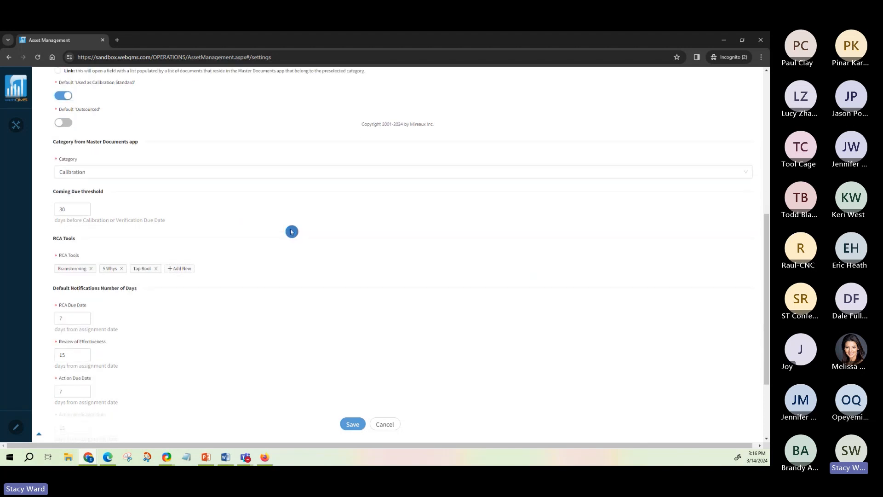
pyautogui.scroll(-1, 292, 231)
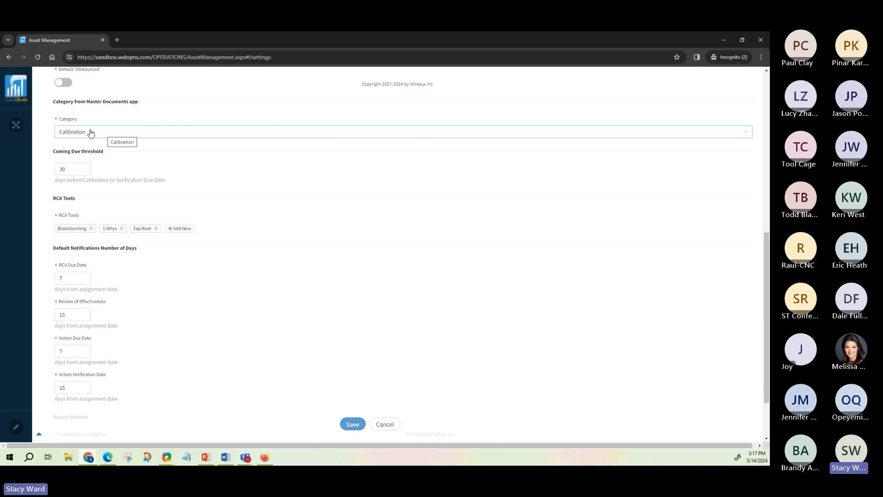
pyautogui.scroll(-1, 91, 133)
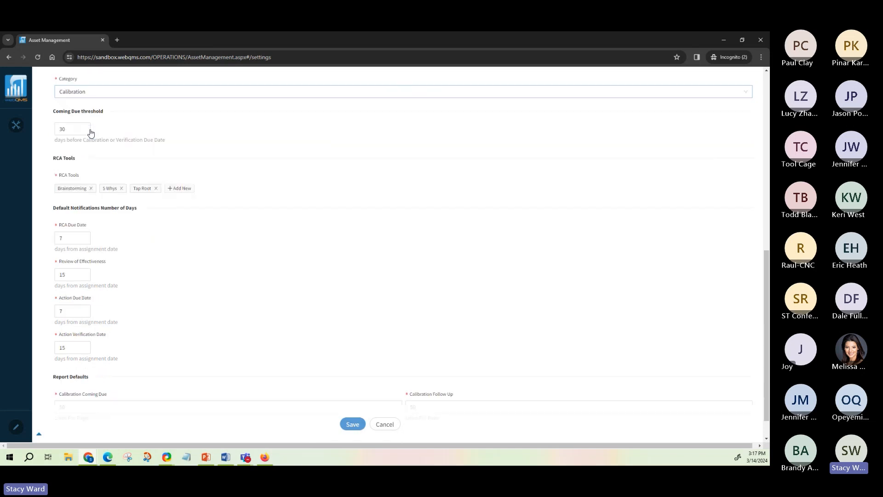
pyautogui.scroll(1, 142, 147)
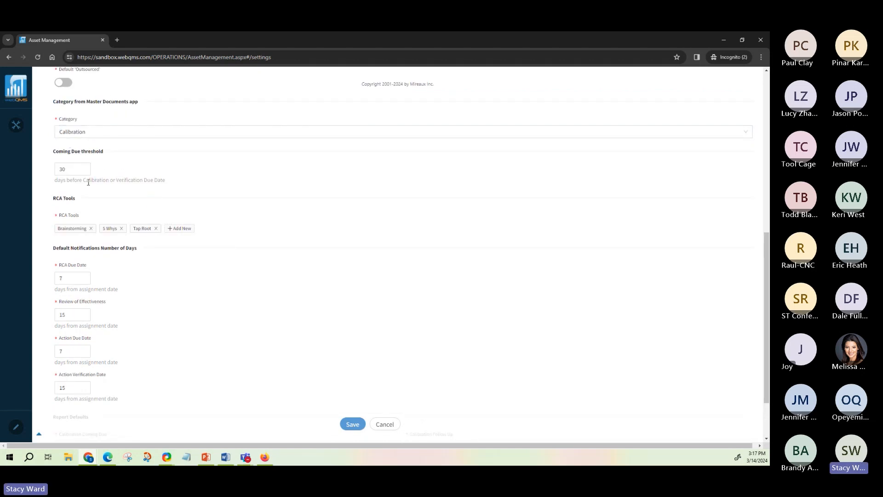
pyautogui.click(79, 171)
pyautogui.click(130, 189)
pyautogui.scroll(-2, 285, 201)
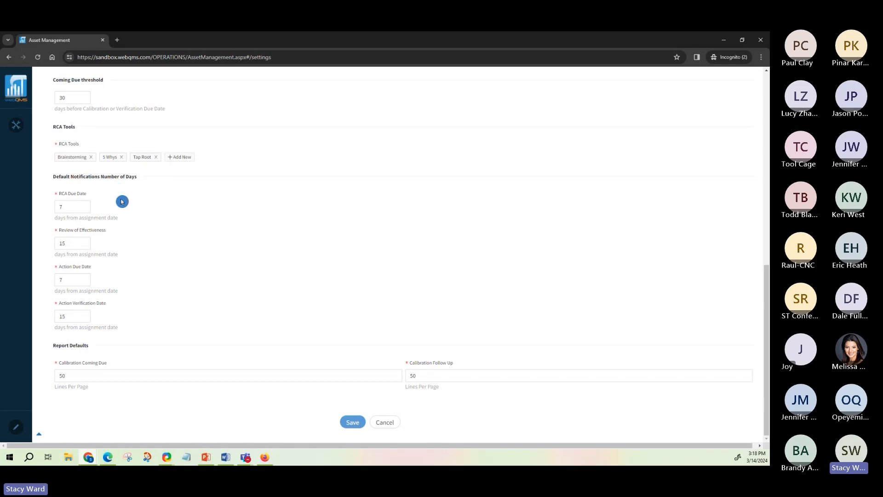
# Examine the default notification days and the lines-per-page report defaults for calibration.
pyautogui.click(85, 207)
pyautogui.click(88, 300)
pyautogui.click(67, 371)
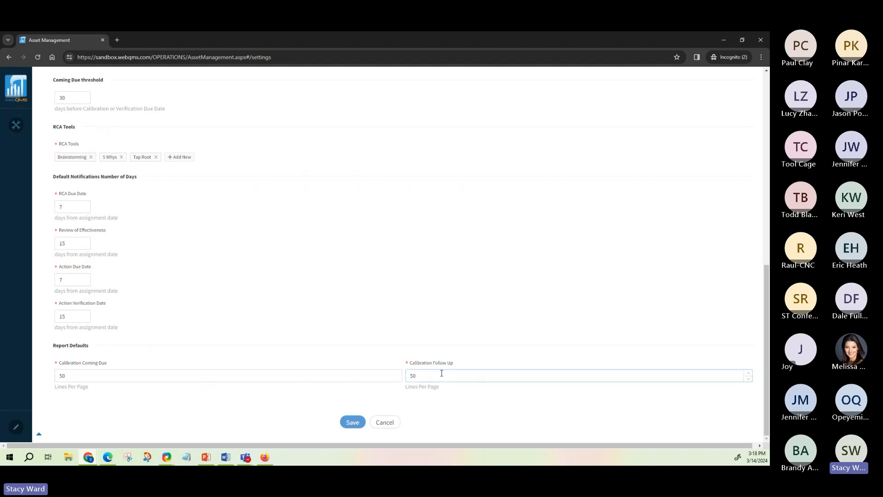
# Open the Import settings and review the spreadsheet upload areas and their templates.
pyautogui.scroll(4, 424, 384)
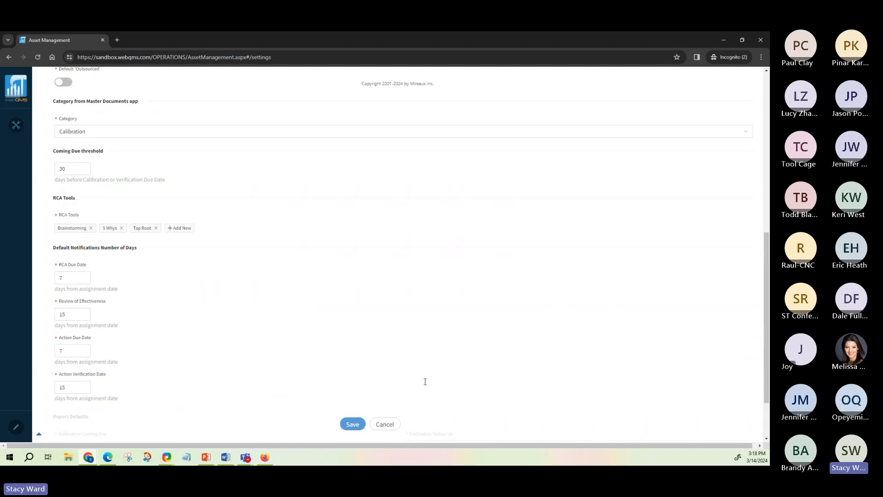
pyautogui.scroll(5, 422, 380)
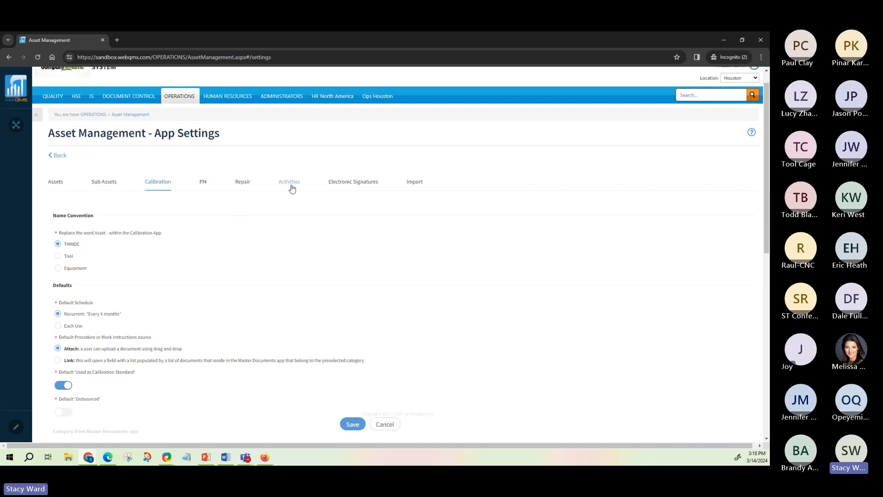
pyautogui.click(416, 185)
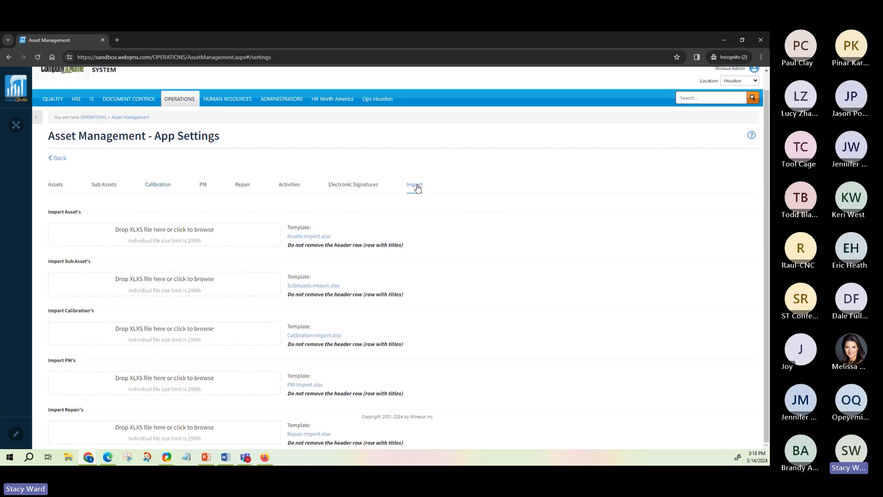
pyautogui.scroll(1, 465, 306)
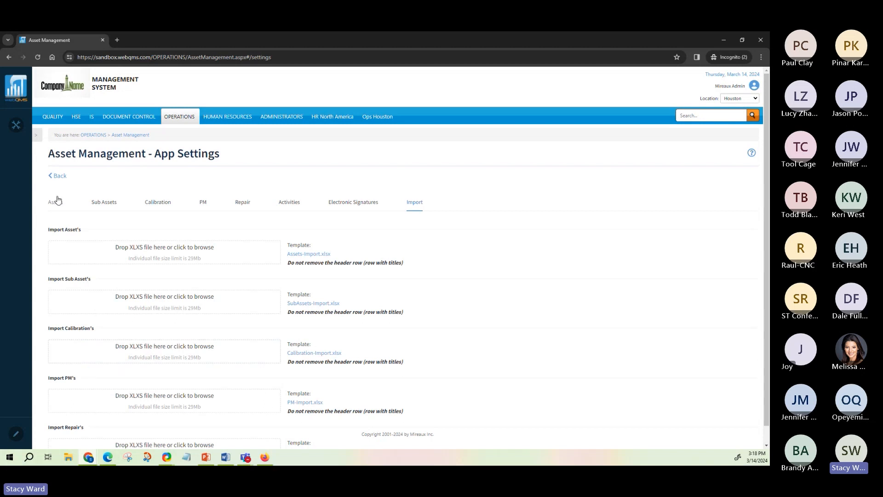
# Return to the asset list and open the form for adding a new asset.
pyautogui.click(54, 178)
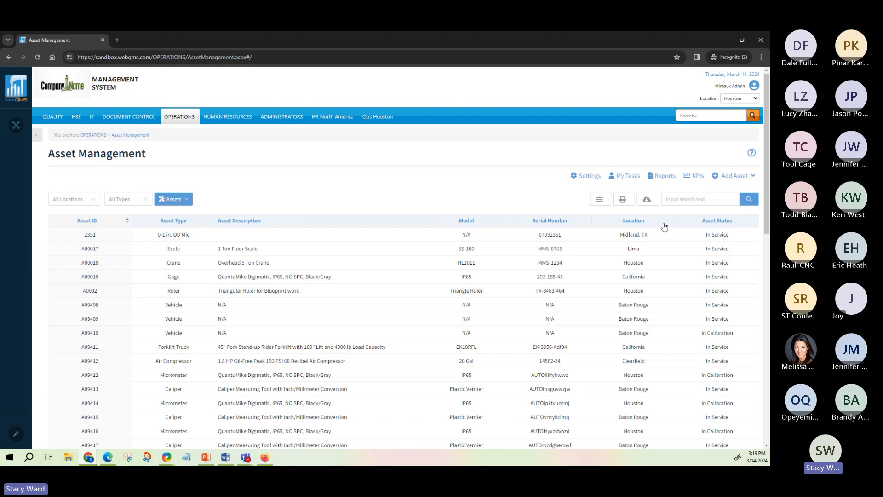
pyautogui.click(741, 179)
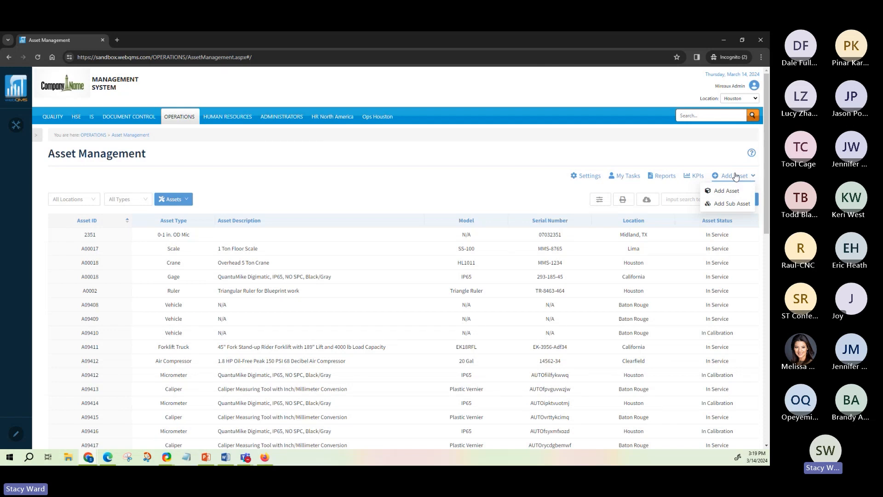
pyautogui.click(735, 192)
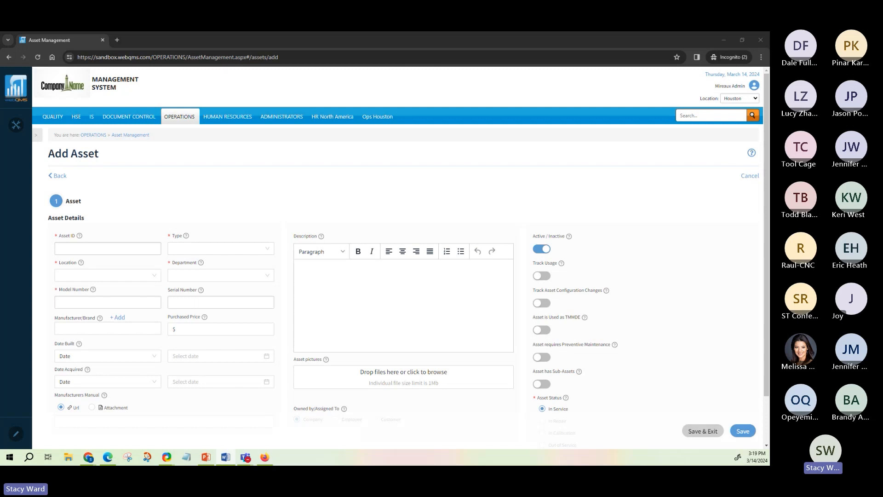
# Enter AA0015 as the asset ID and choose Digital Caliper as the asset type.
pyautogui.click(87, 248)
pyautogui.write('A')
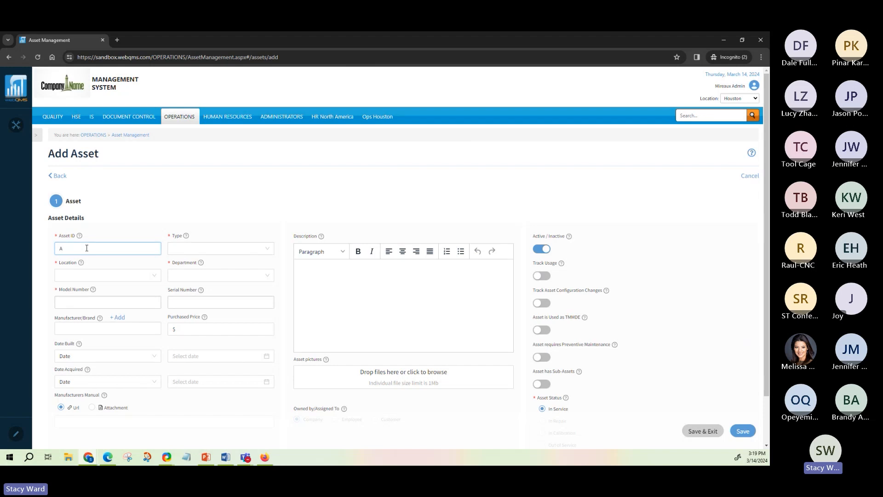
pyautogui.write('A0015698')
pyautogui.press('BackSpace')
pyautogui.press('BackSpace')
pyautogui.press('BackSpace')
pyautogui.press('BackSpace')
pyautogui.write('5')
pyautogui.click(214, 249)
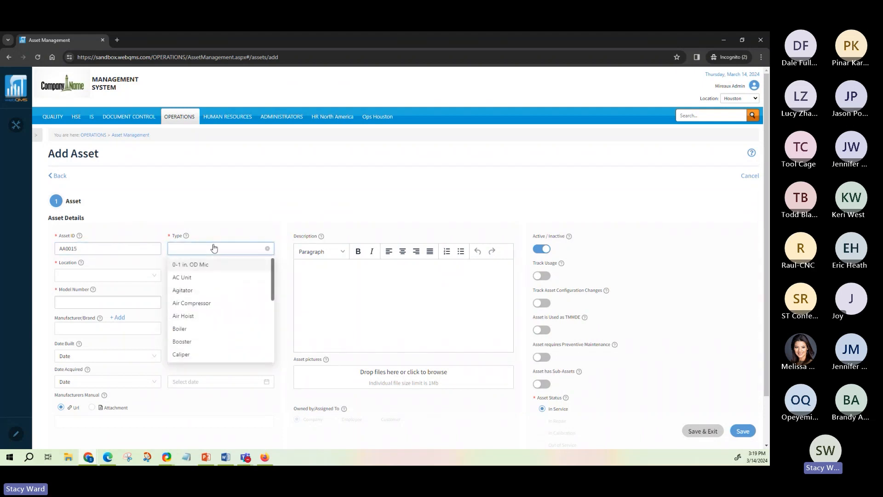
pyautogui.scroll(-2, 221, 302)
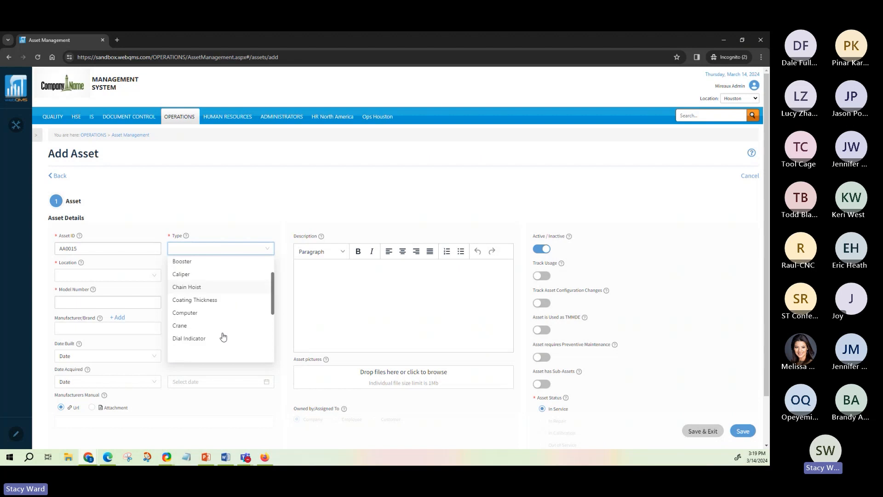
pyautogui.click(261, 352)
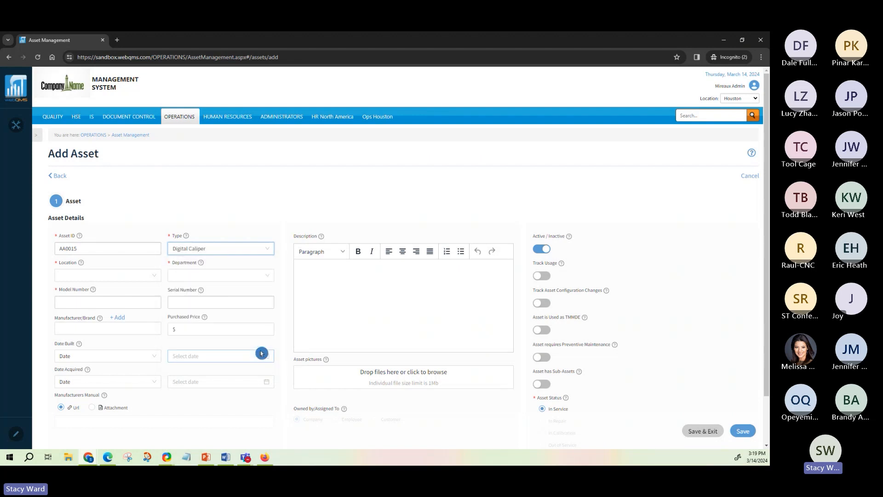
# Set the asset's location to Houston and its department to Production.
pyautogui.click(79, 276)
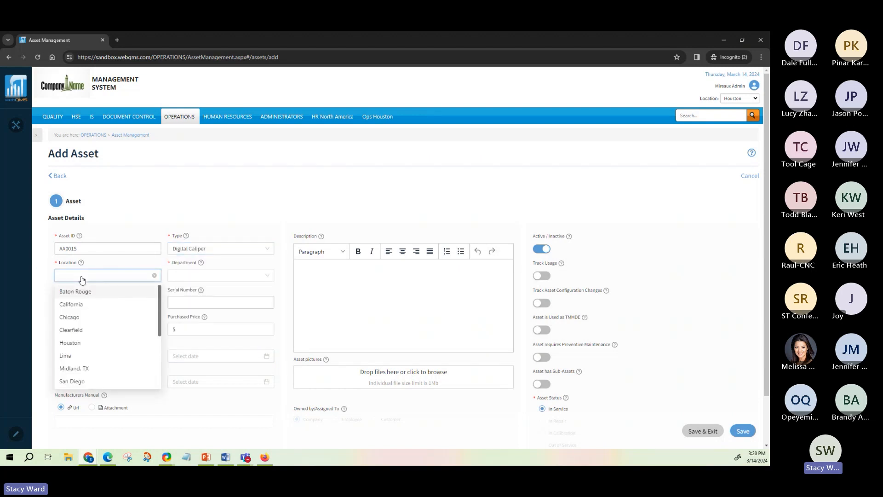
pyautogui.click(74, 342)
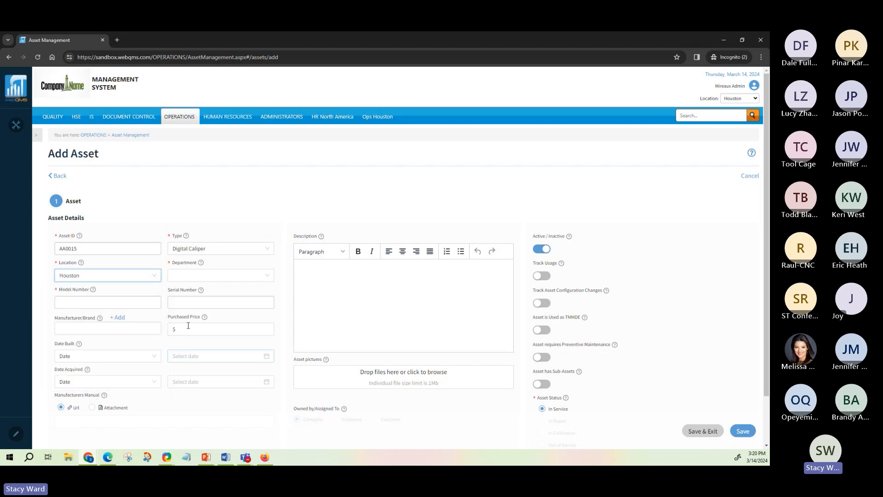
pyautogui.click(246, 277)
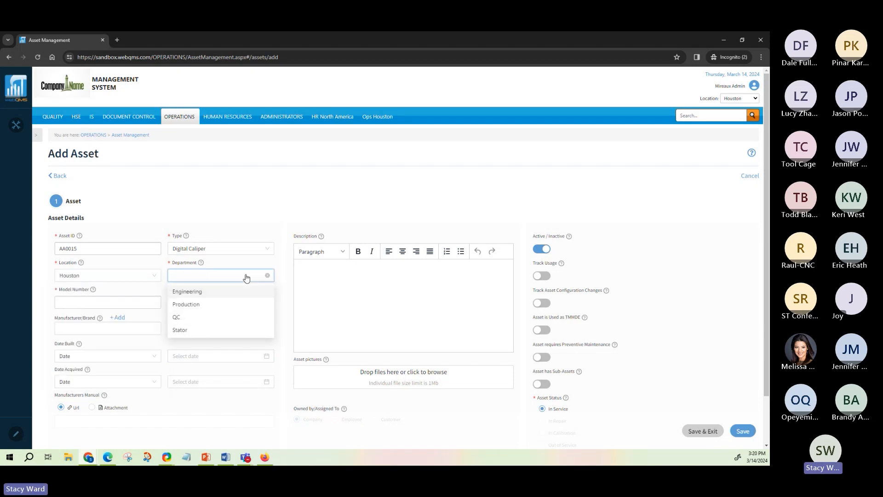
pyautogui.click(237, 304)
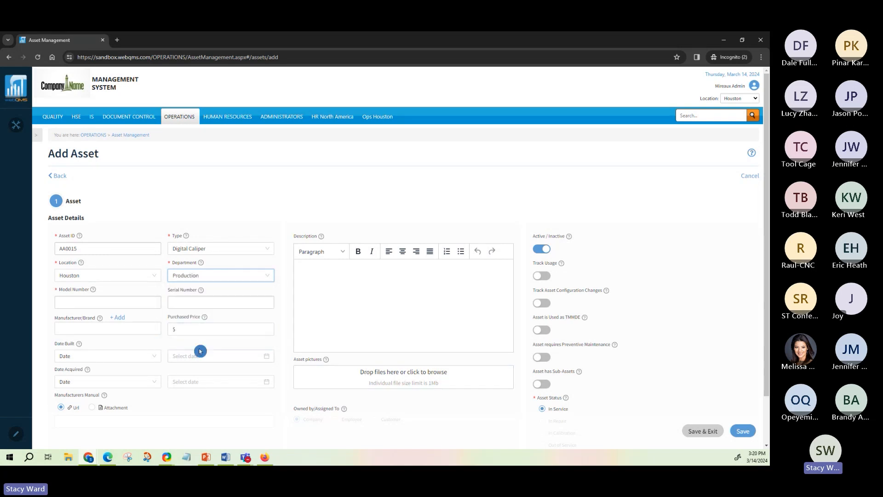
# Enter 82K5631 as the model number and PVC128484634 as the serial number.
pyautogui.hotkey('alt', 'Tab')
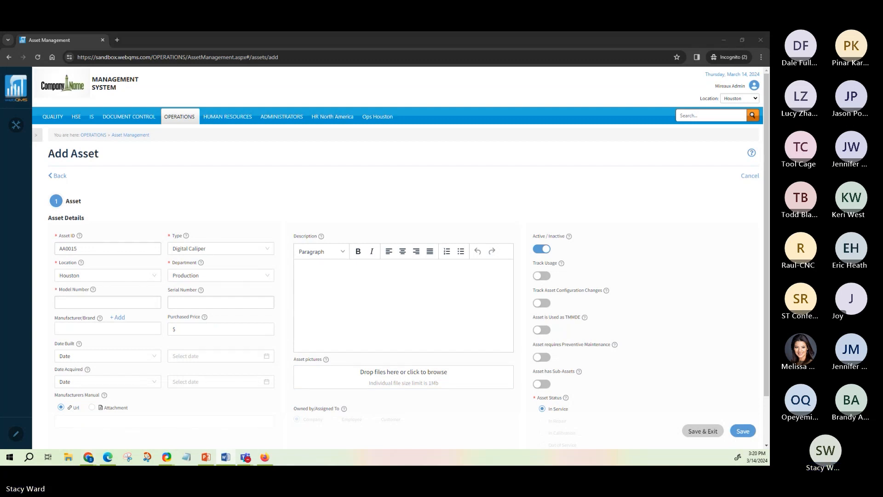
pyautogui.click(99, 302)
pyautogui.write('82K5631')
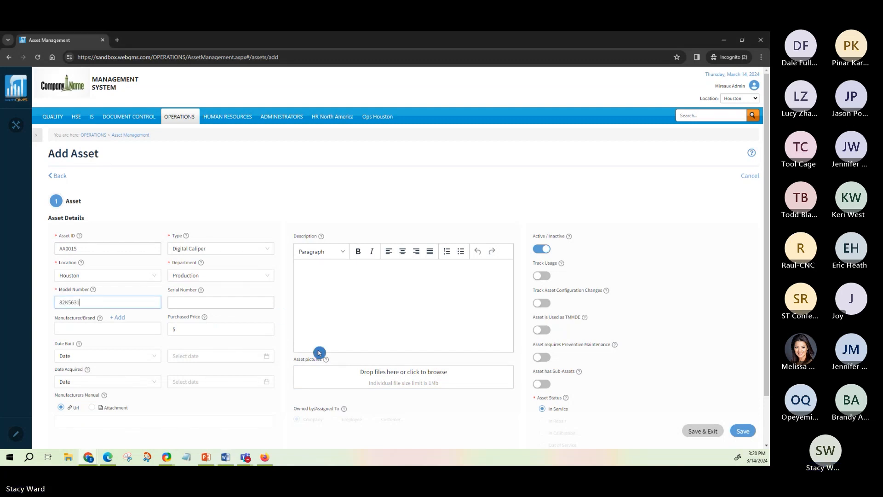
pyautogui.hotkey('alt', 'Tab')
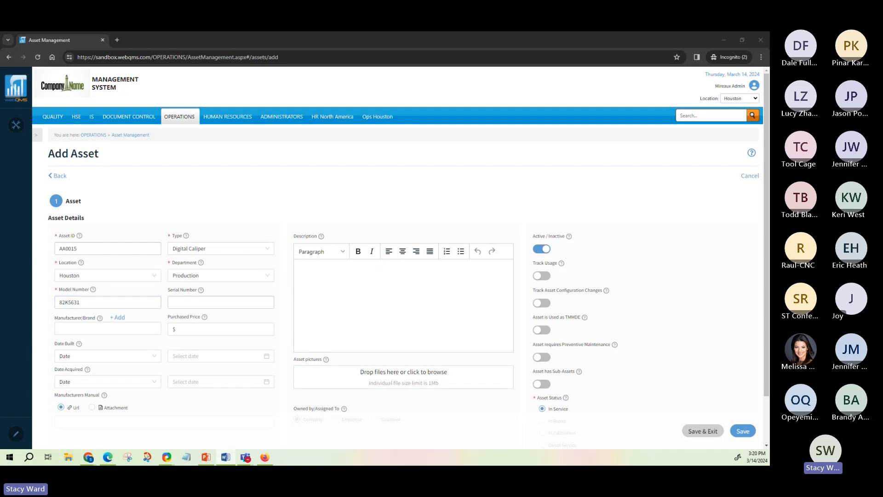
pyautogui.click(205, 302)
pyautogui.hotkey('ctrl', 'v')
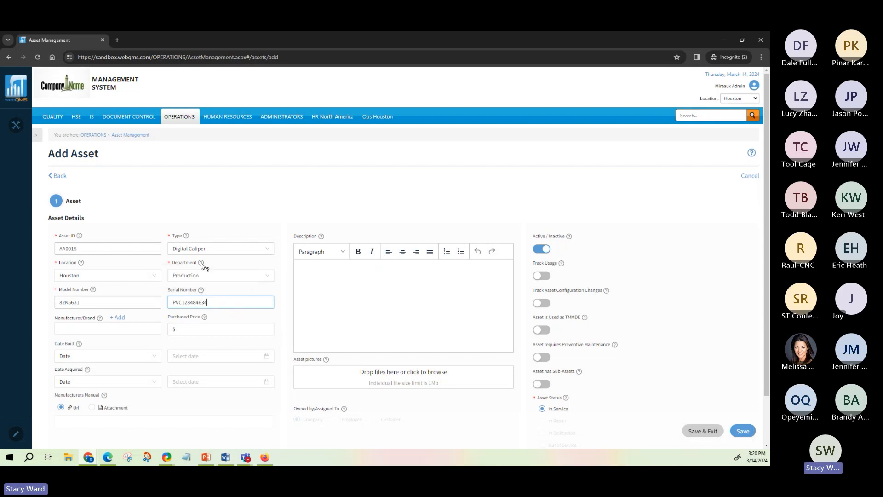
# Read the help notes for the asset's serial number and model number fields.
pyautogui.click(188, 238)
pyautogui.moveTo(199, 293)
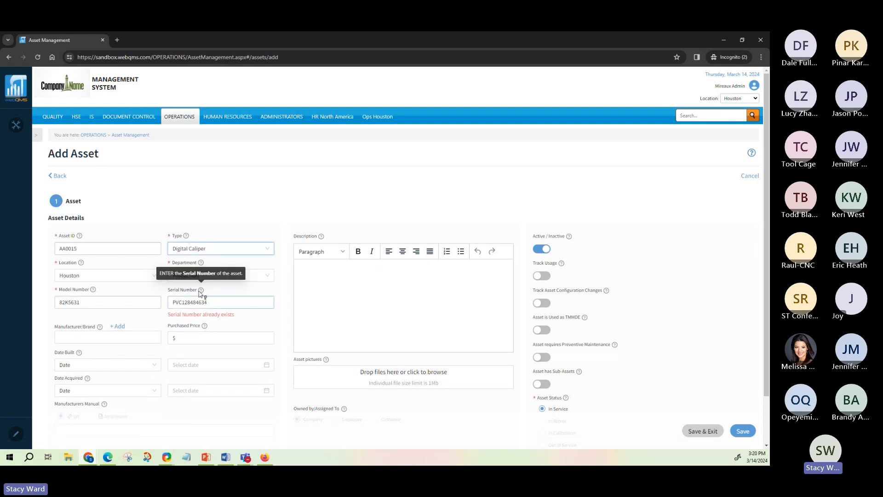
pyautogui.moveTo(94, 293)
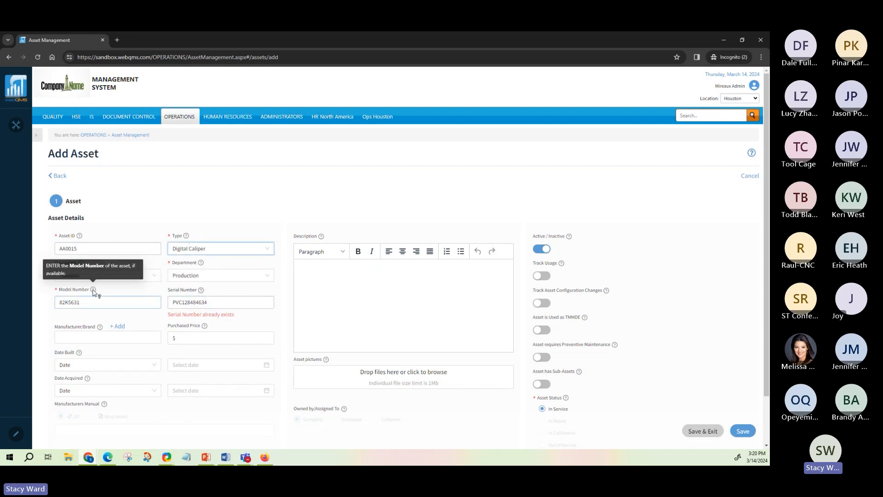
# Look through the available manufacturers and brands for the asset.
pyautogui.click(136, 341)
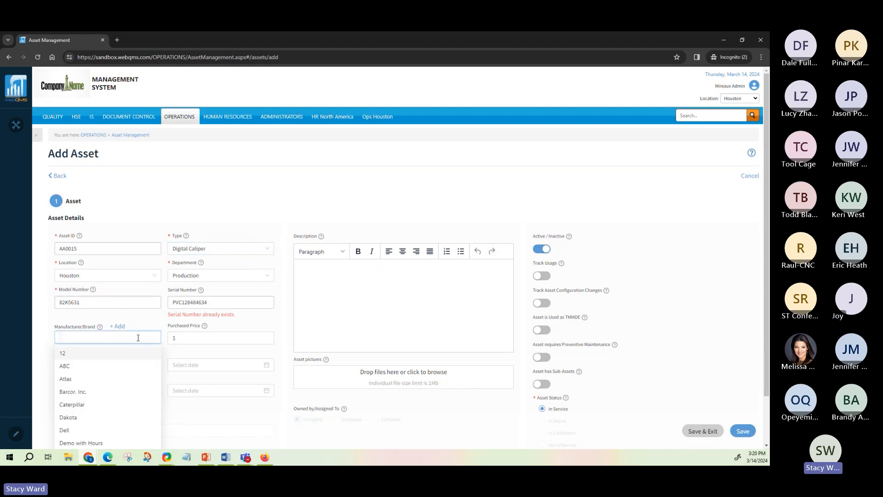
pyautogui.scroll(-10, 137, 377)
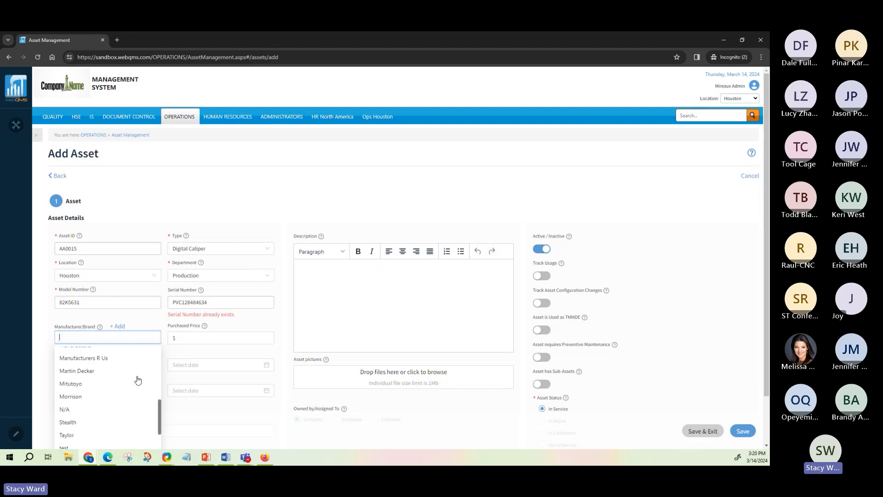
pyautogui.scroll(-1, 138, 380)
pyautogui.scroll(1, 138, 380)
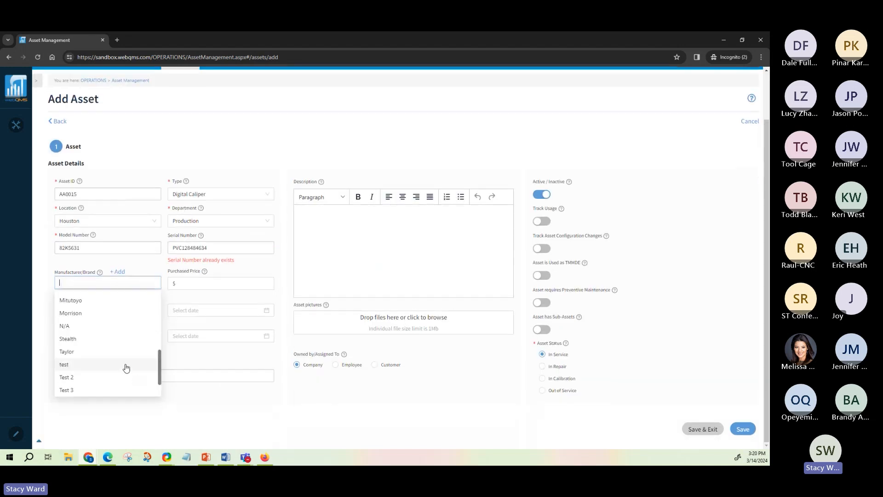
pyautogui.scroll(4, 126, 367)
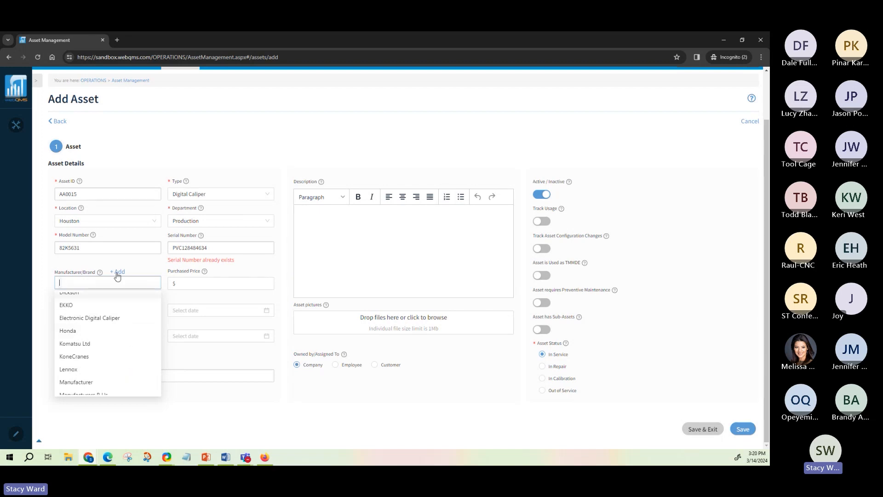
pyautogui.scroll(-1, 117, 332)
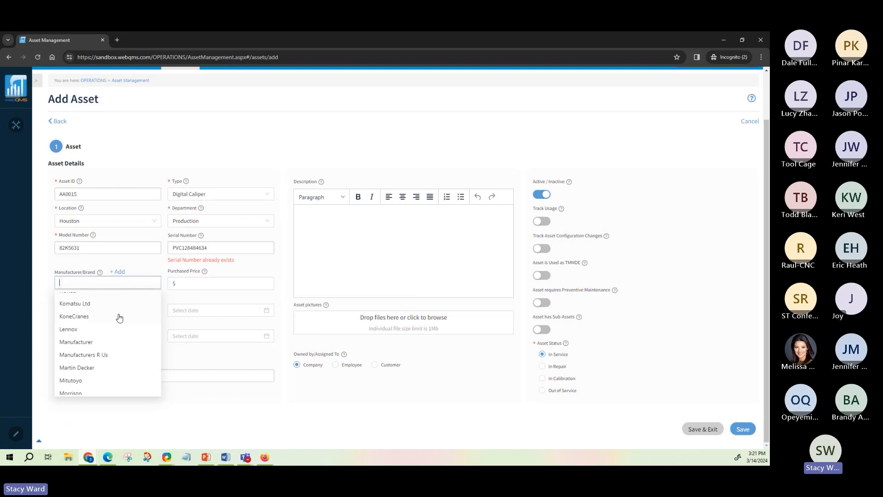
pyautogui.scroll(-2, 119, 319)
pyautogui.scroll(3, 119, 323)
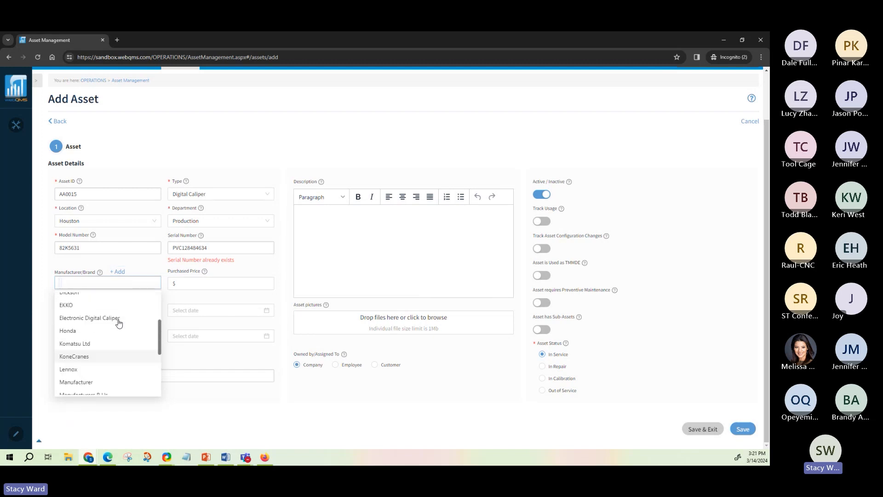
# Create a new manufacturer named National Metallic and close the manufacturer list.
pyautogui.click(116, 273)
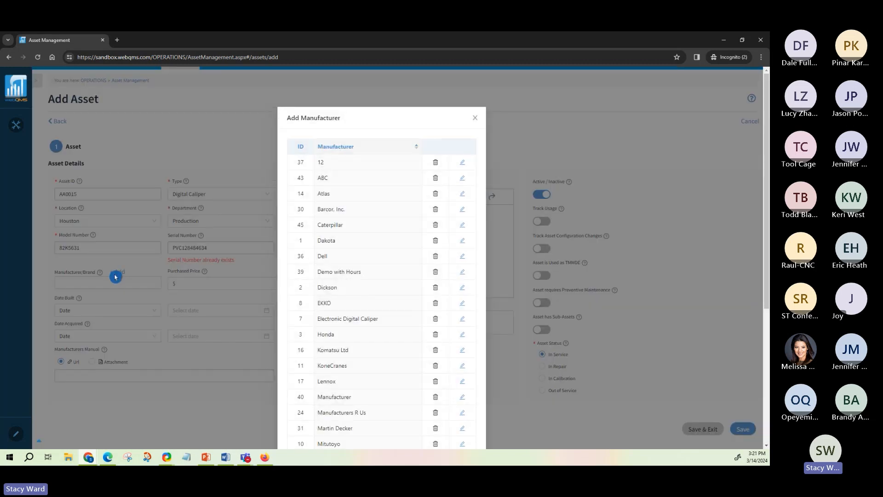
pyautogui.scroll(-5, 431, 378)
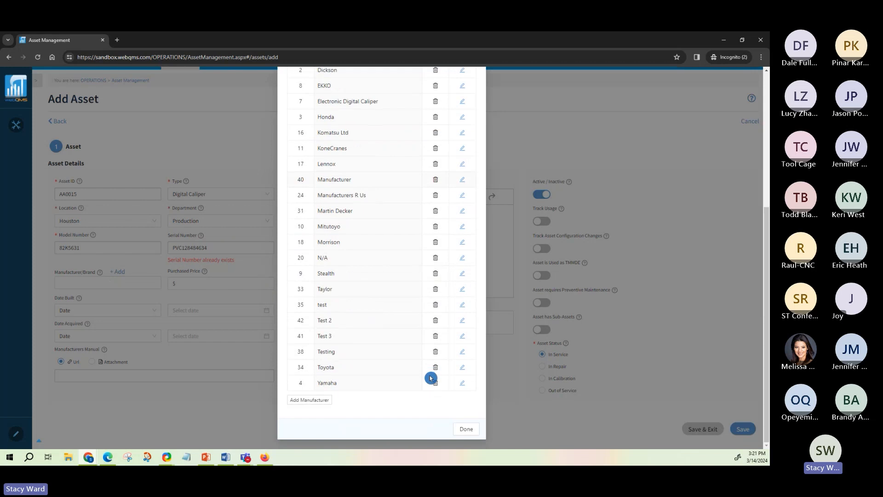
pyautogui.click(322, 401)
pyautogui.click(417, 146)
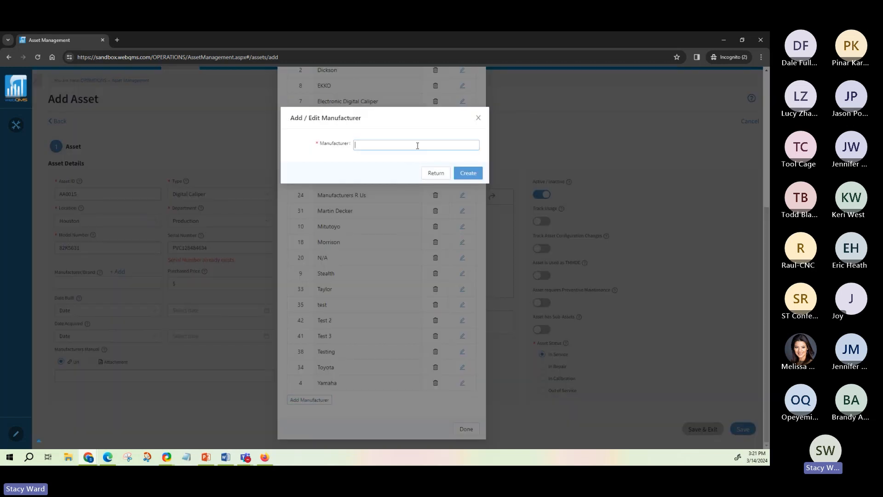
pyautogui.write('National Metallic')
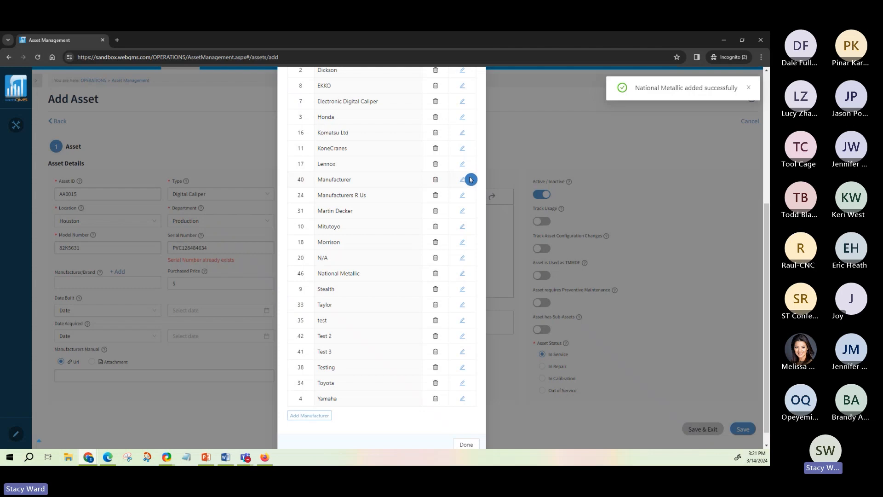
pyautogui.scroll(2, 439, 285)
pyautogui.scroll(-3, 445, 311)
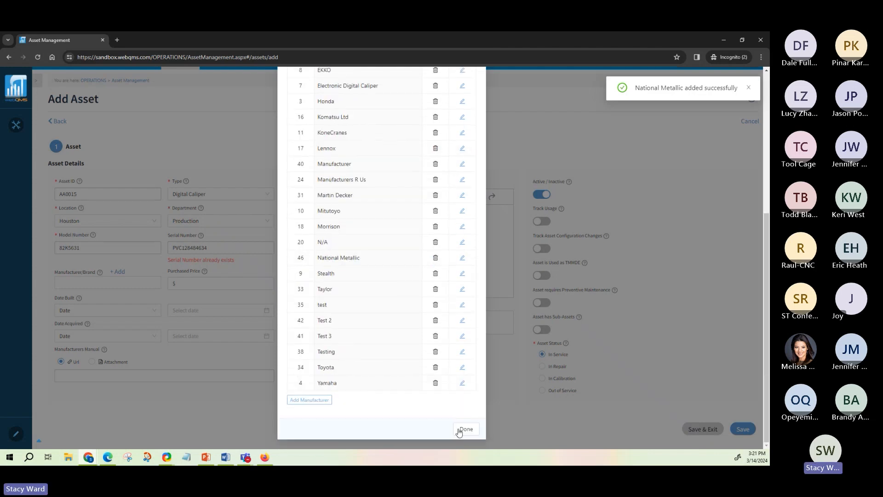
pyautogui.click(461, 429)
# Choose National Metallic as the asset's manufacturer.
pyautogui.click(114, 284)
pyautogui.scroll(-3, 109, 331)
pyautogui.click(111, 381)
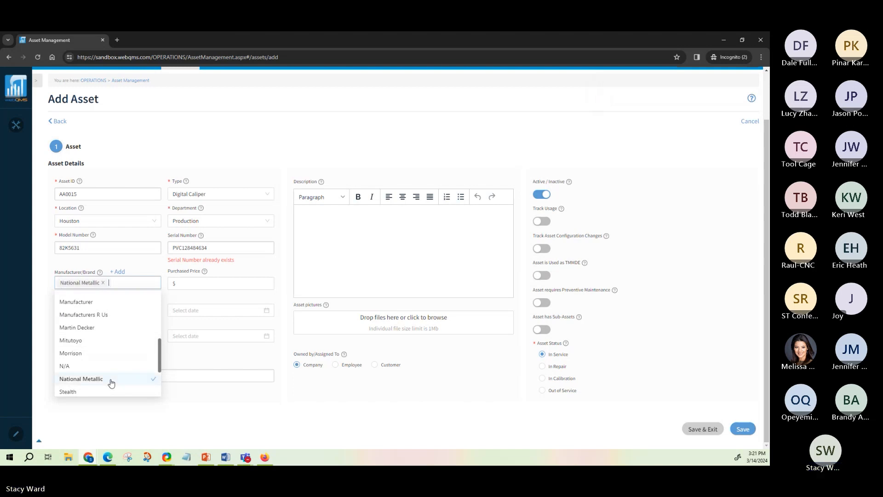
# Select Mitutoyo as a second manufacturer for the asset and remove it again.
pyautogui.click(96, 345)
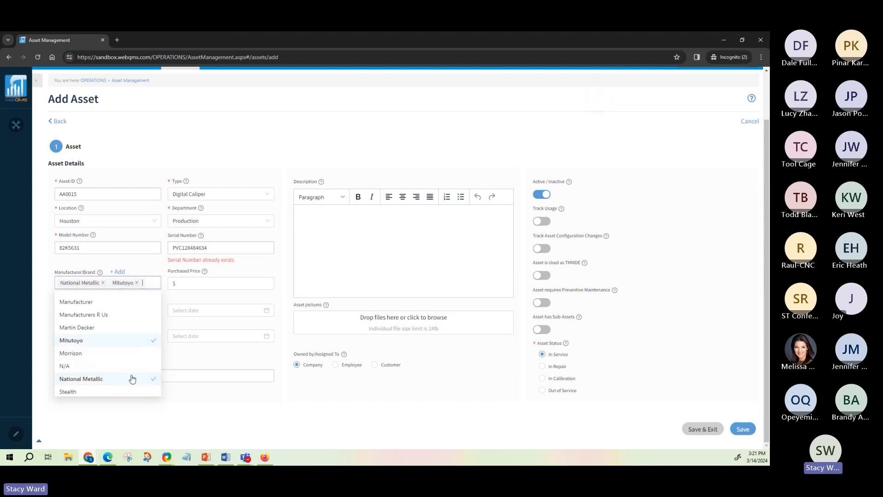
pyautogui.click(415, 366)
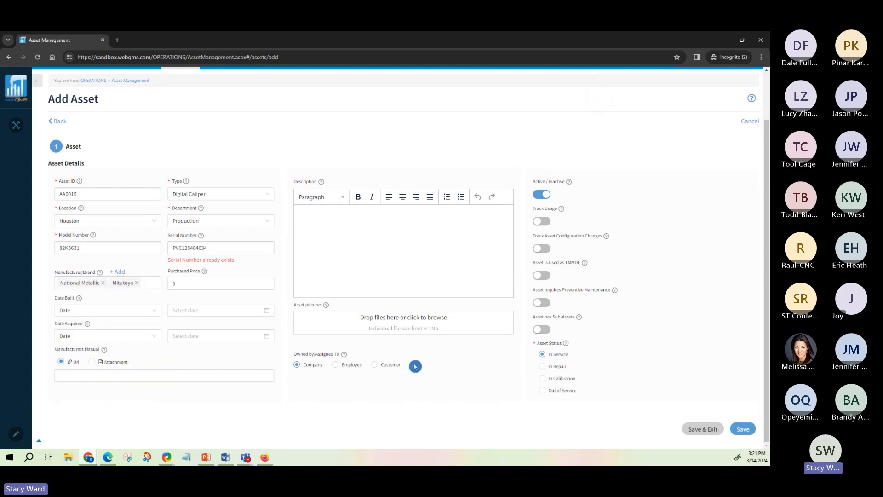
pyautogui.click(134, 283)
# Set the purchase price to $150 and the date built to the year 2022.
pyautogui.click(198, 284)
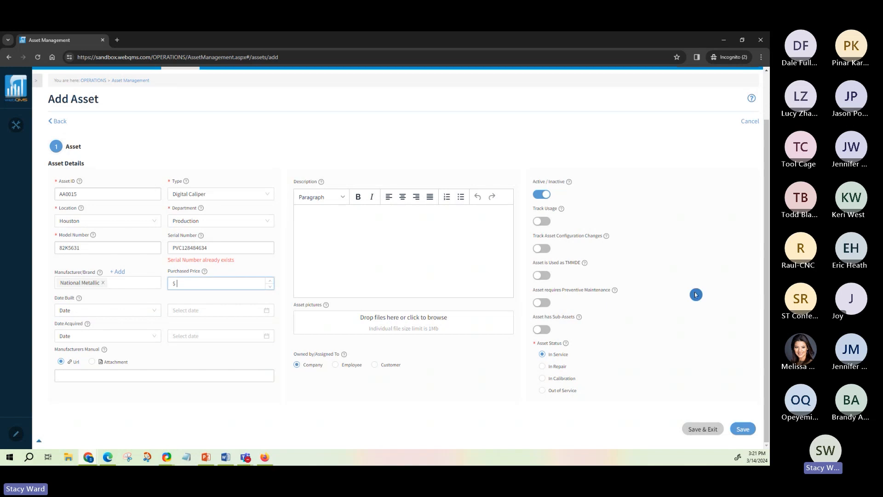
pyautogui.write('150')
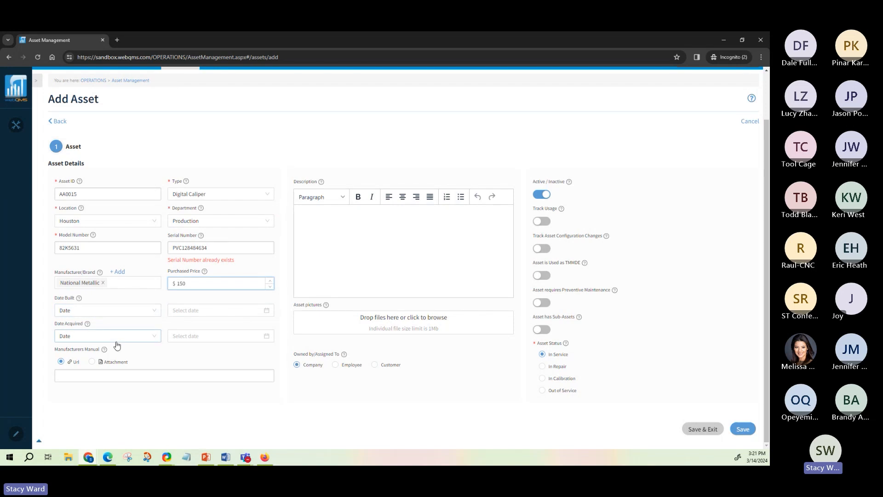
pyautogui.click(121, 313)
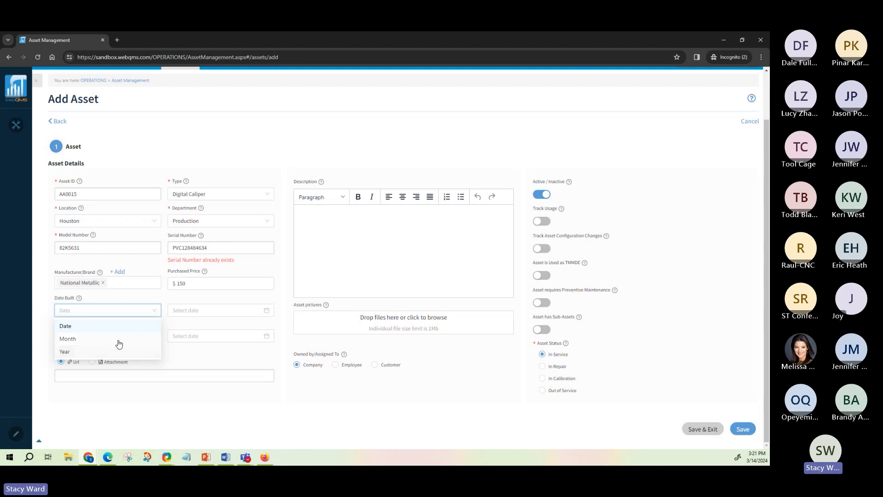
pyautogui.click(88, 352)
pyautogui.click(227, 314)
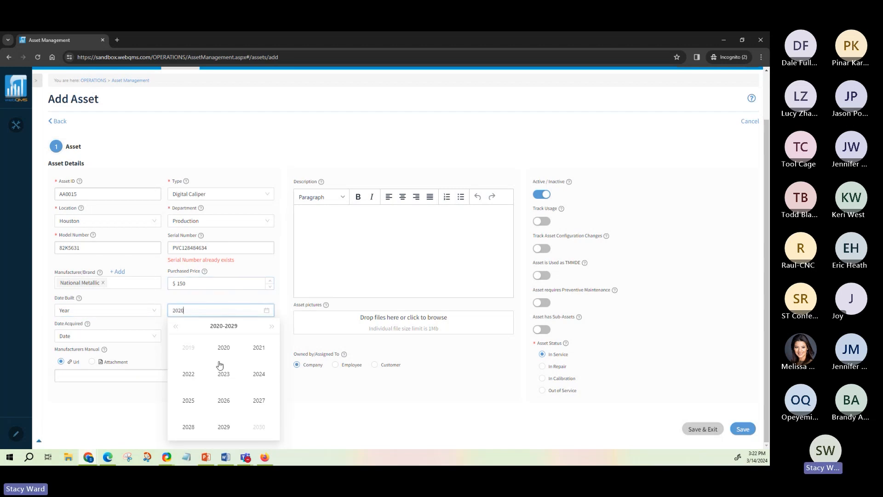
pyautogui.click(188, 373)
# Set the date acquired by month to September 2022.
pyautogui.click(88, 337)
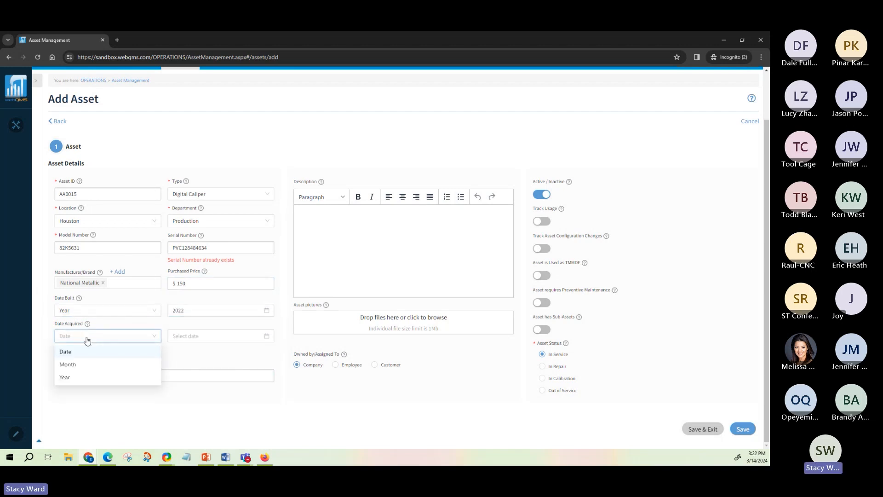
pyautogui.click(83, 363)
pyautogui.click(219, 335)
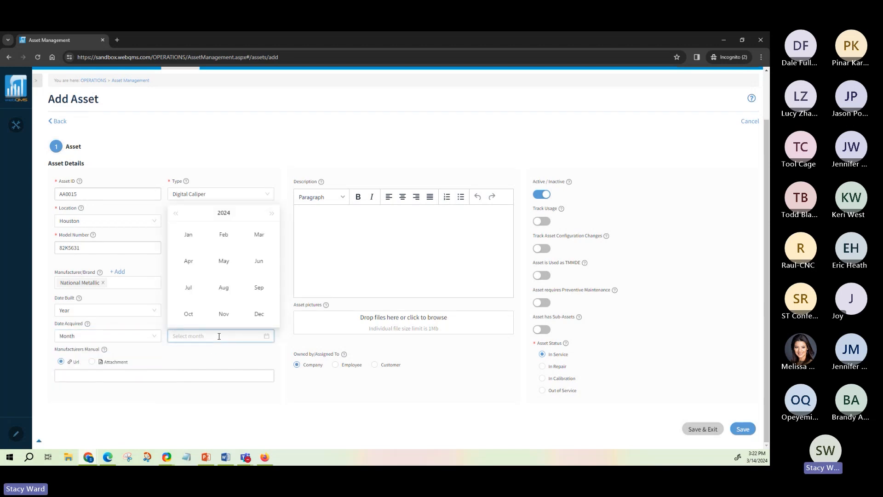
pyautogui.click(174, 214)
pyautogui.click(258, 287)
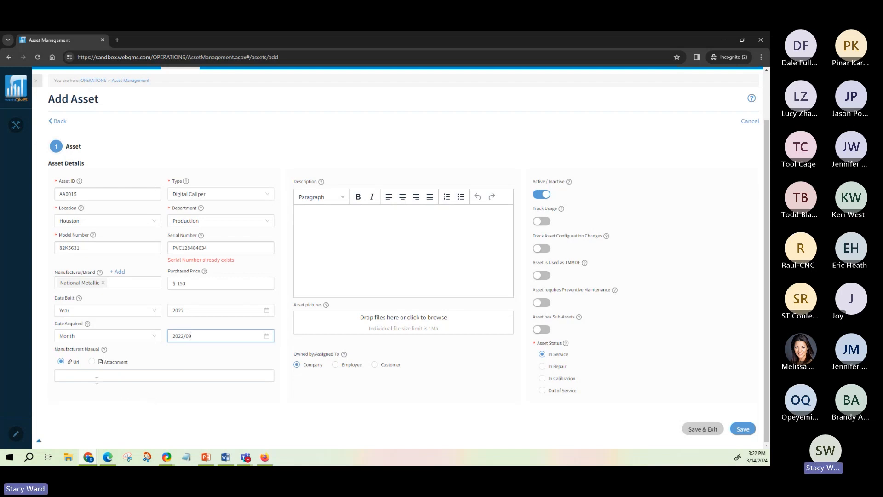
# Provide the manufacturer's manual as an attachment by uploading DigitalCaliperManual.pdf from File Explorer.
pyautogui.click(91, 362)
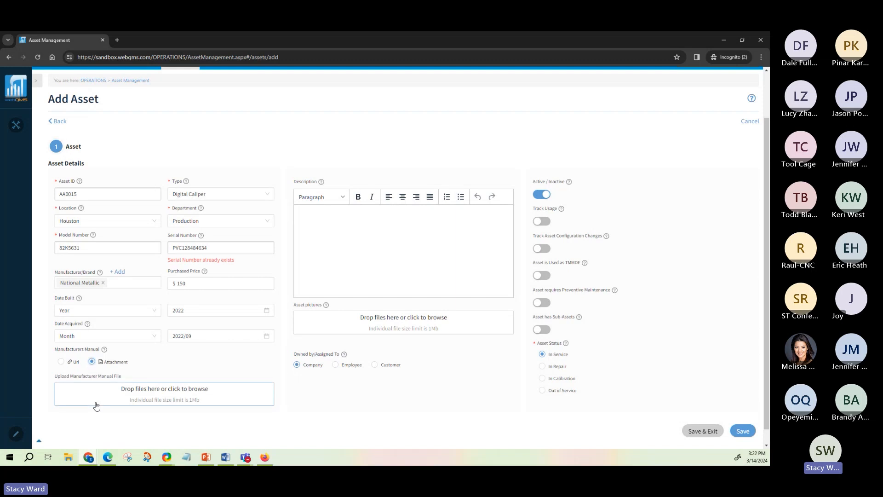
pyautogui.click(61, 362)
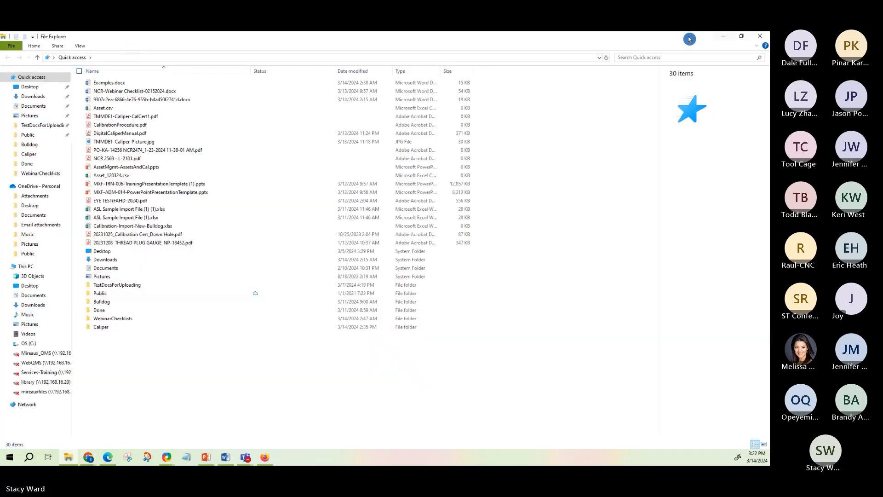
pyautogui.click(741, 36)
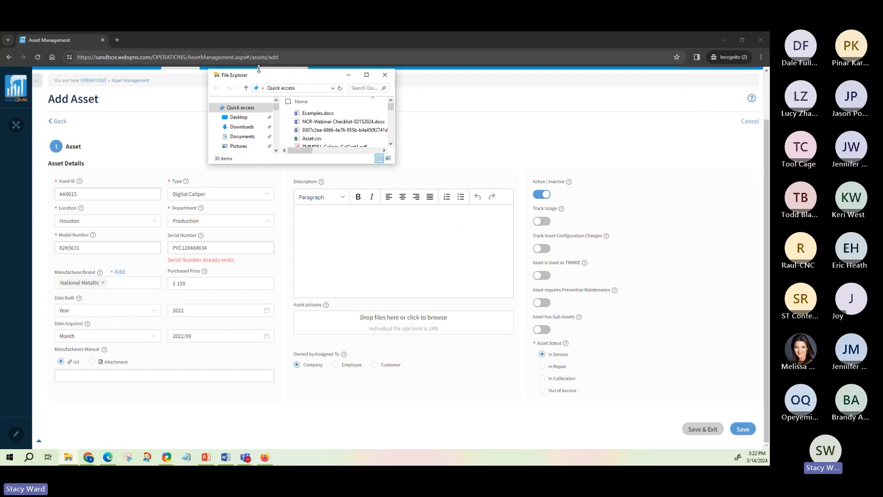
pyautogui.moveTo(263, 76); pyautogui.dragTo(769, 221)
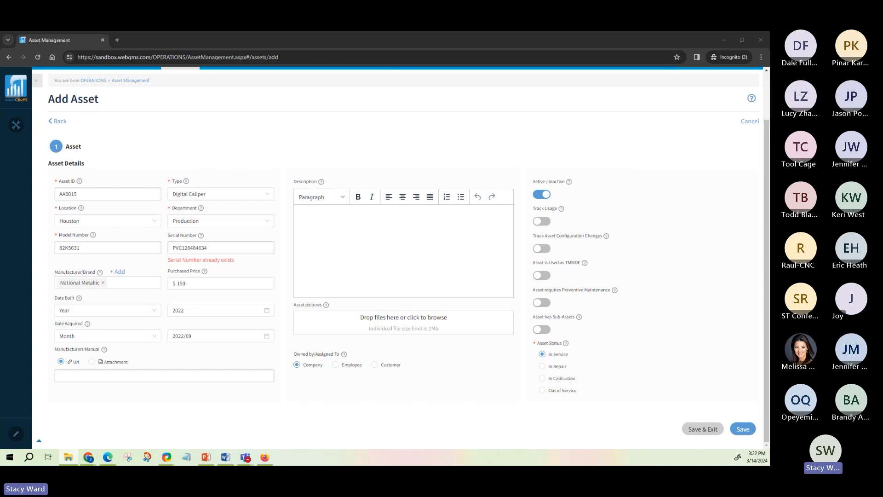
pyautogui.moveTo(769, 228); pyautogui.dragTo(769, 327)
pyautogui.click(92, 362)
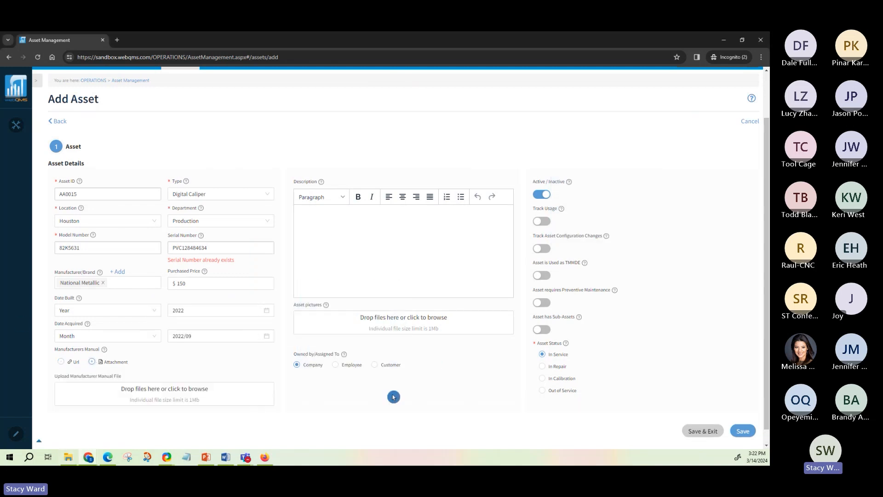
pyautogui.moveTo(769, 328); pyautogui.dragTo(153, 395)
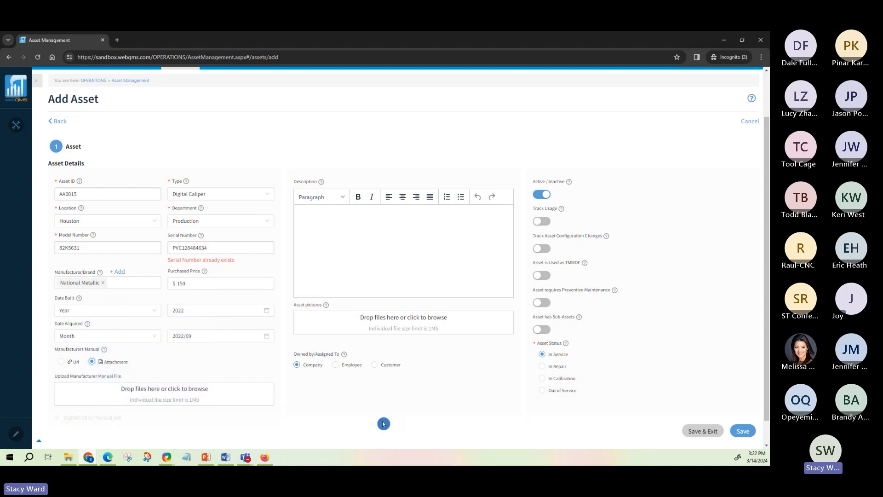
# Describe the asset as "Electronic linear capacitive measuring system - LCD display with Inch/Millimeter conversion" and upload the caliper picture.
pyautogui.scroll(-1, 131, 408)
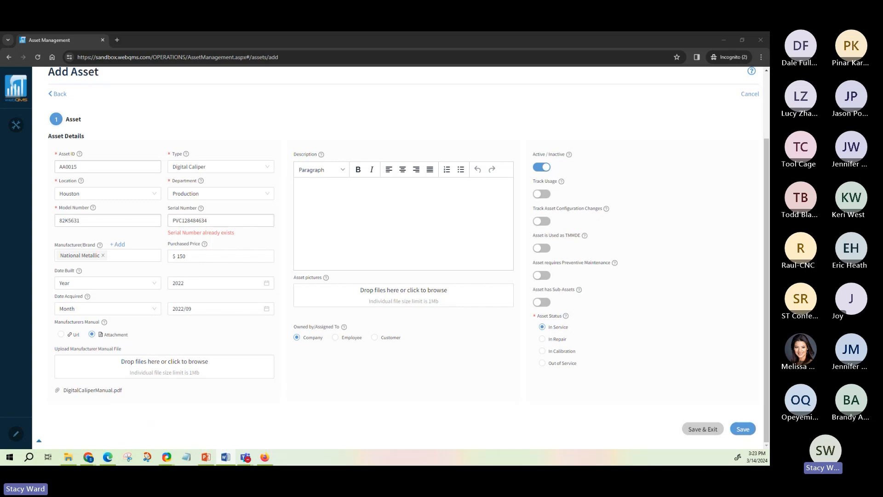
pyautogui.click(430, 255)
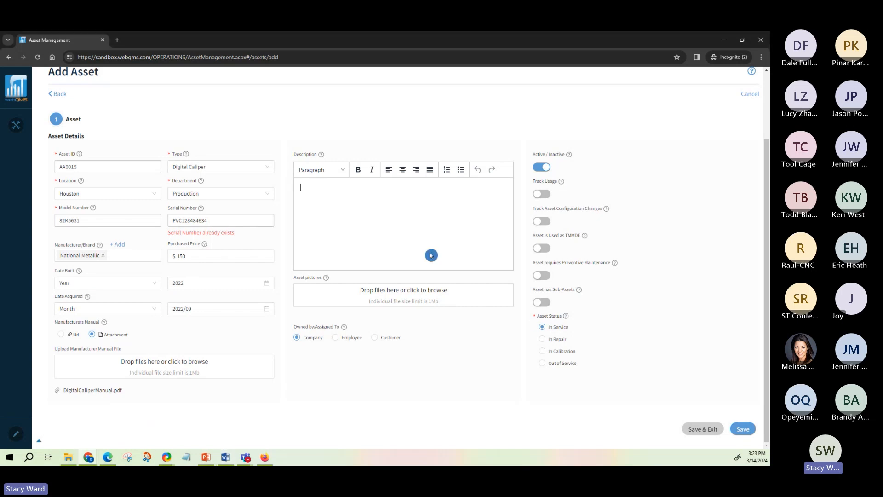
pyautogui.write('Electronic linear capacitive measuring system - LCD display with Inch/Millimeter conversion')
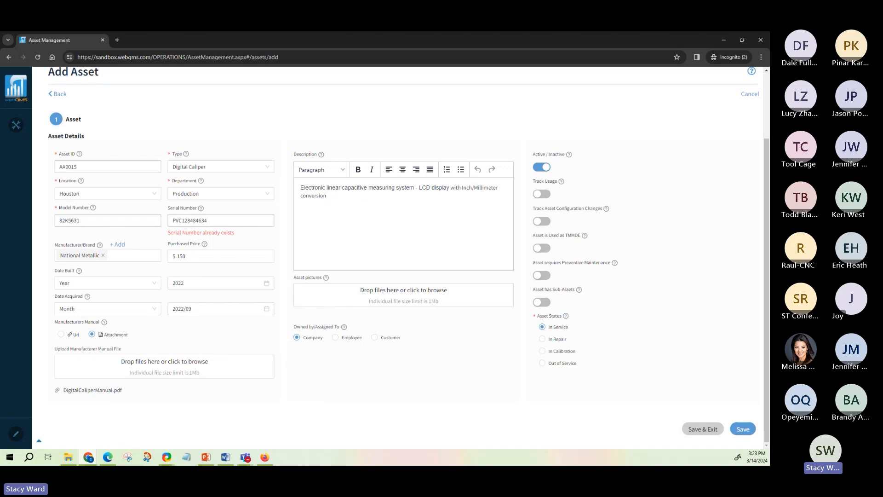
pyautogui.hotkey('alt', 'Tab')
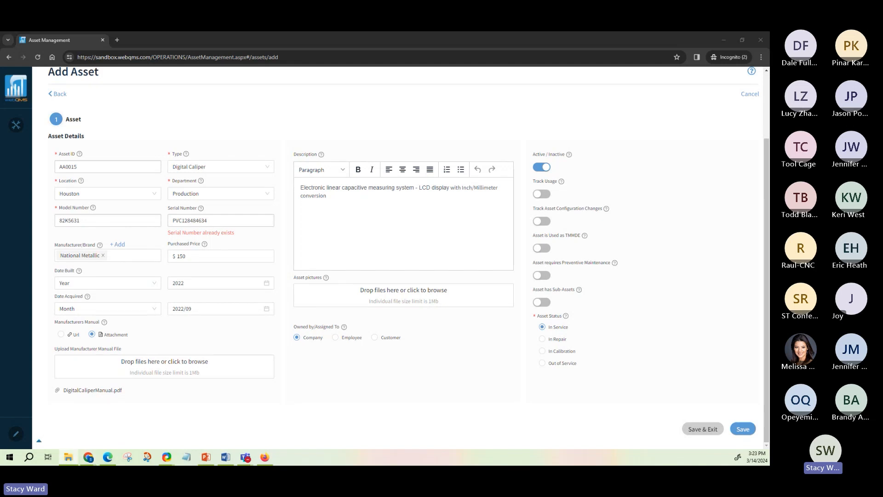
pyautogui.moveTo(764, 251); pyautogui.dragTo(409, 293)
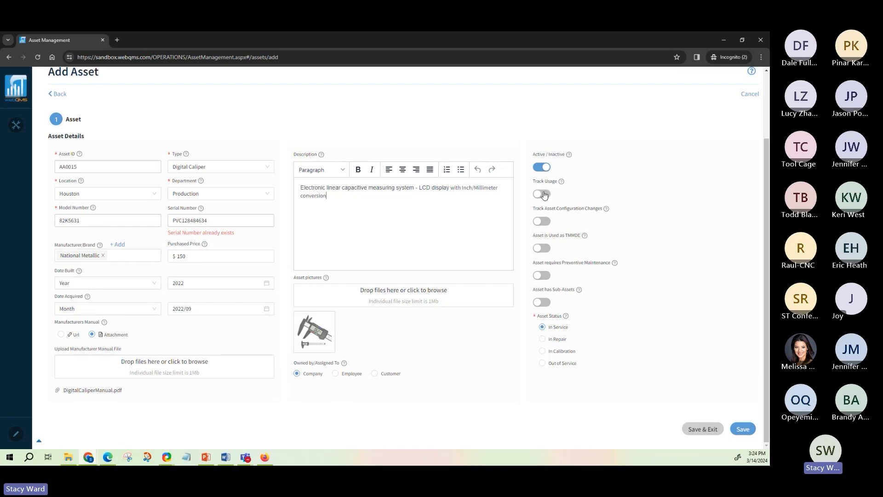
# Enable tracking of asset configuration changes and mark the asset as used as TMMDE.
pyautogui.click(543, 222)
pyautogui.click(545, 244)
pyautogui.click(546, 249)
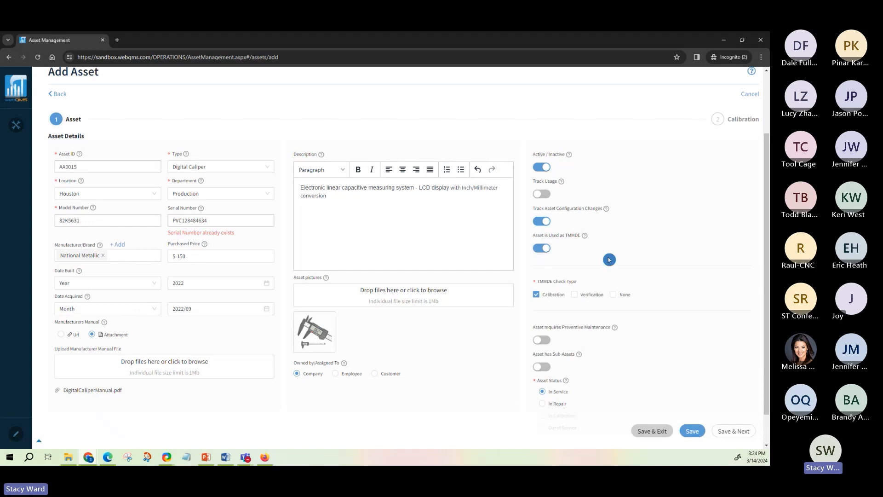
pyautogui.scroll(-1, 662, 254)
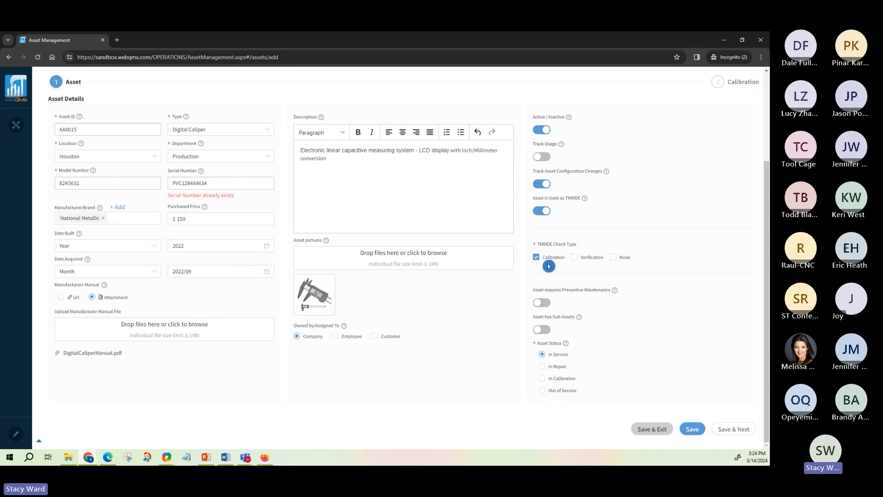
# Turn on the Verification check type and the preventive maintenance requirement, and switch both off again.
pyautogui.click(575, 258)
pyautogui.click(574, 257)
pyautogui.click(544, 304)
pyautogui.click(545, 304)
# Try to save the asset and continue to its Calibration stage.
pyautogui.click(744, 435)
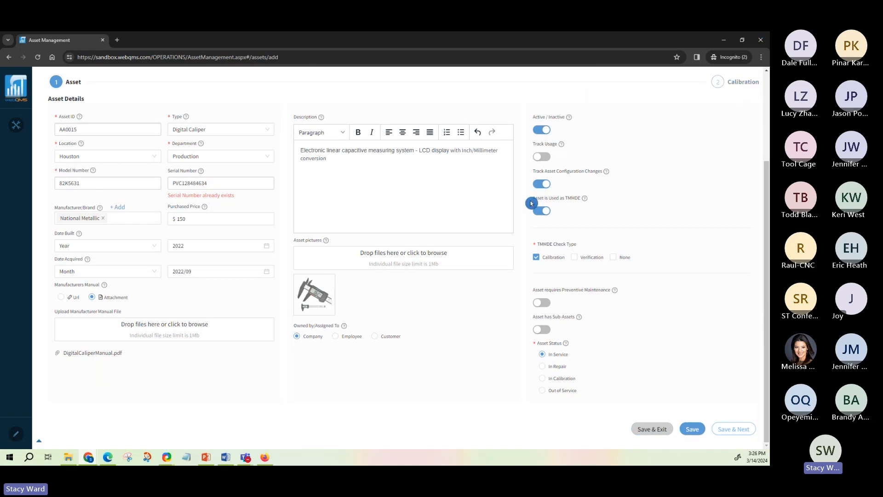
# Change the asset's serial number to PVC128484635 and save it, continuing to the Calibration stage.
pyautogui.click(725, 431)
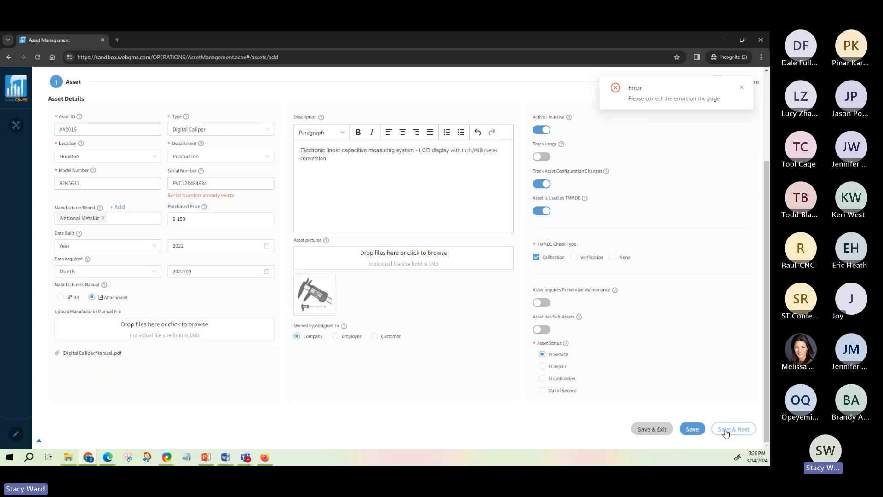
pyautogui.click(742, 87)
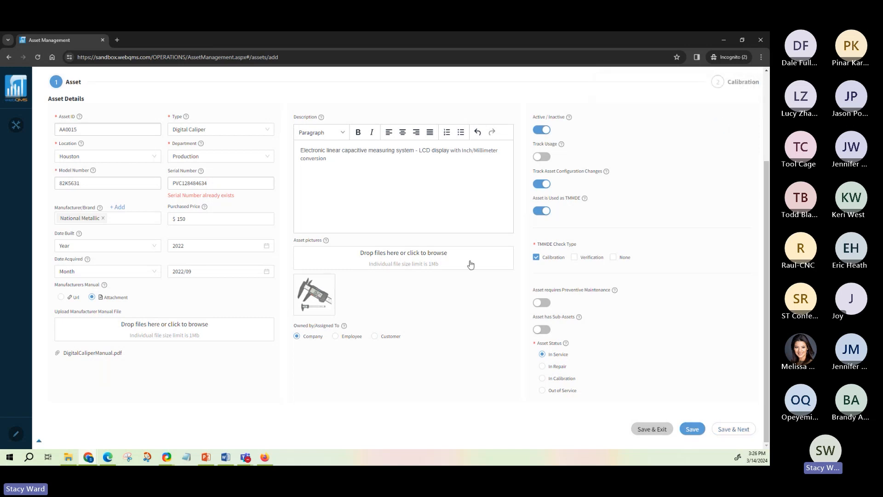
pyautogui.click(218, 184)
pyautogui.press('BackSpace')
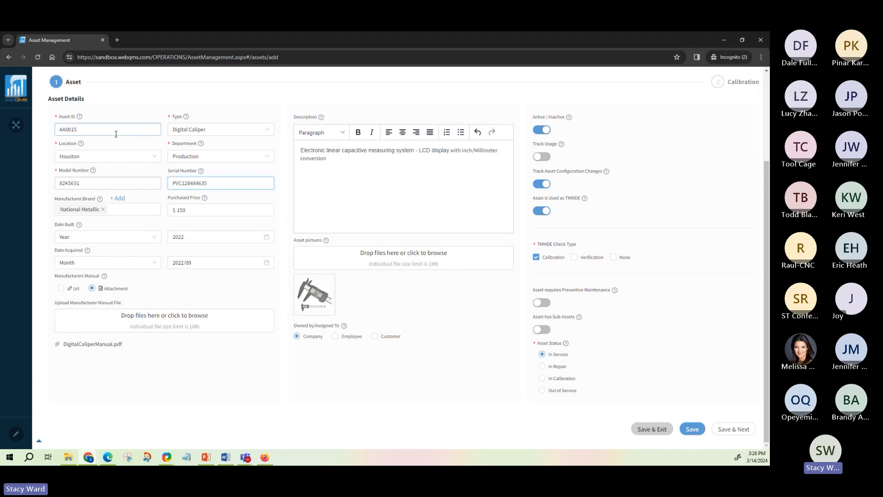
pyautogui.click(734, 429)
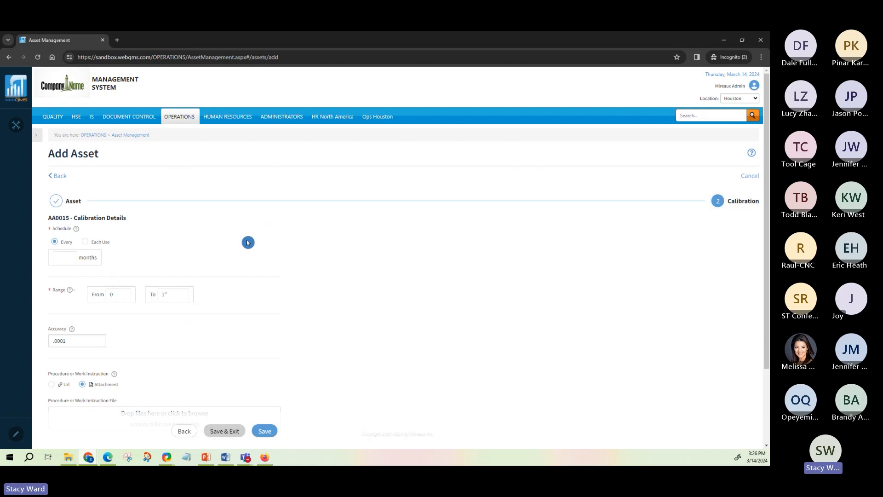
# Set the calibration schedule of asset AA0015 to every 12 months.
pyautogui.scroll(-1, 247, 251)
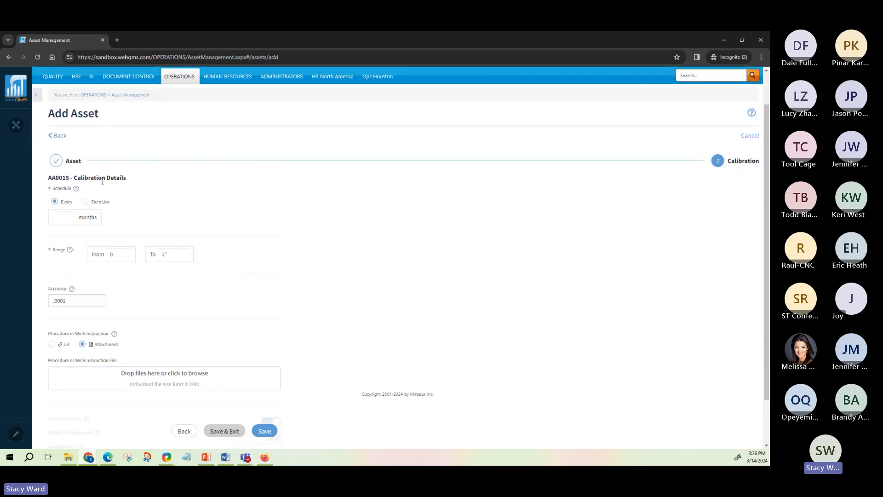
pyautogui.click(74, 221)
pyautogui.click(84, 202)
pyautogui.click(55, 202)
pyautogui.click(62, 223)
pyautogui.write('12')
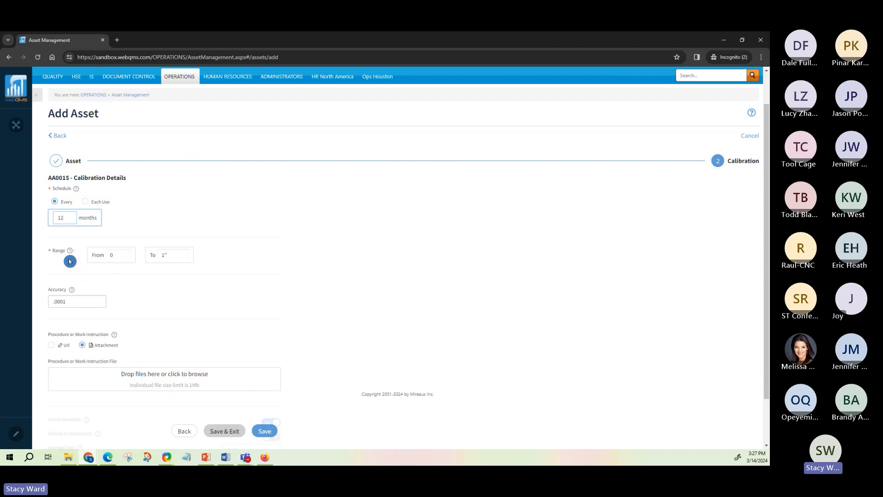
# Set the upper limit of the calibration range to 6".
pyautogui.click(166, 255)
pyautogui.write('1"')
pyautogui.click(608, 365)
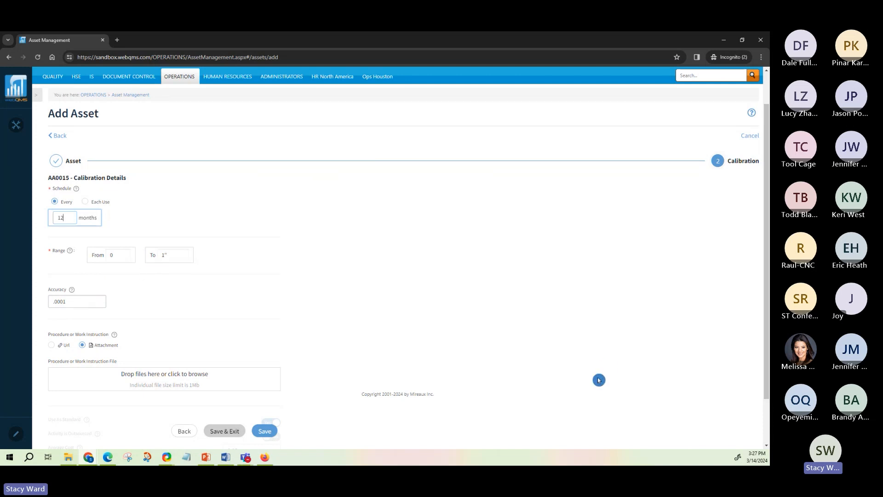
pyautogui.click(178, 255)
pyautogui.press('BackSpace')
pyautogui.press('BackSpace')
pyautogui.write('6"')
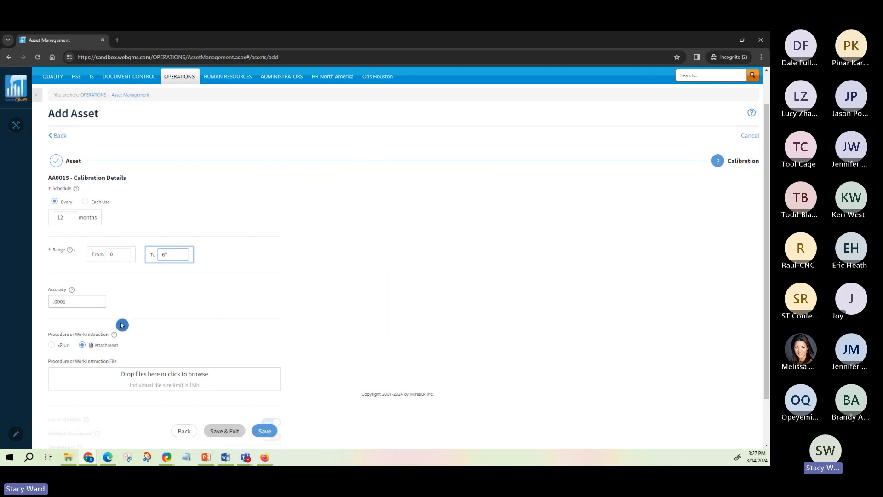
# Attach CalibrationProcedure.pdf as the calibration procedure or work instruction file.
pyautogui.scroll(-2, 198, 288)
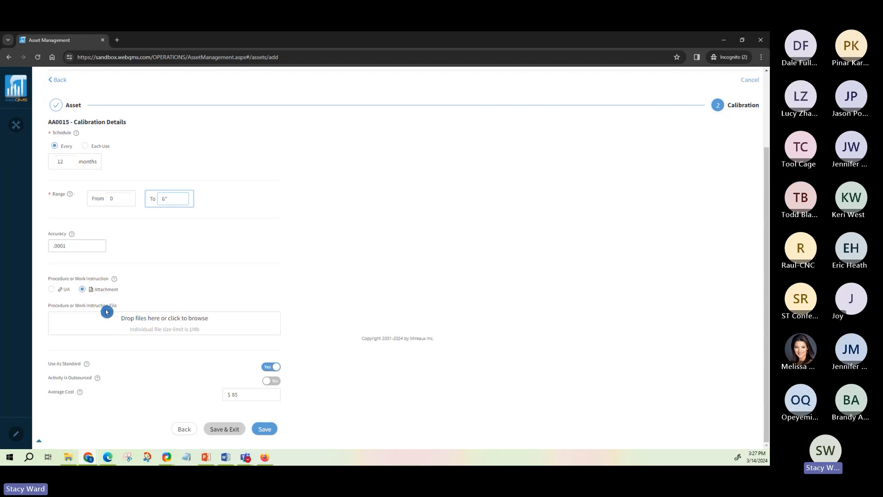
pyautogui.click(52, 289)
pyautogui.click(161, 329)
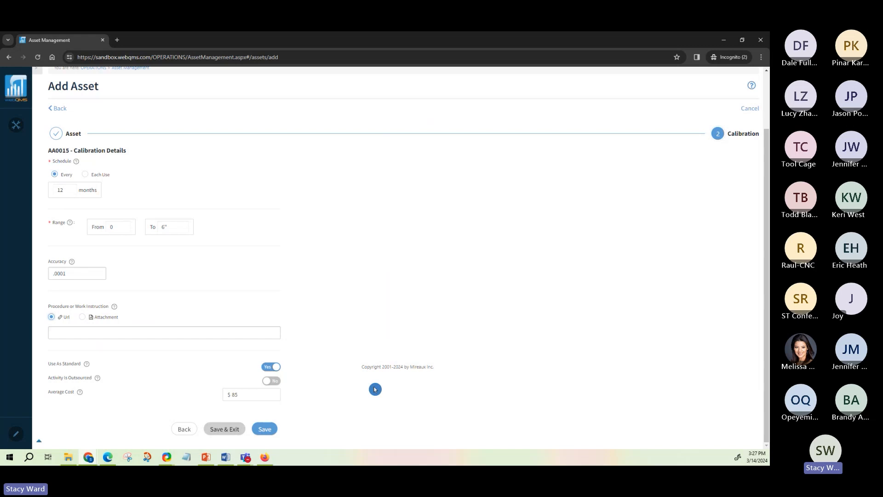
pyautogui.click(81, 316)
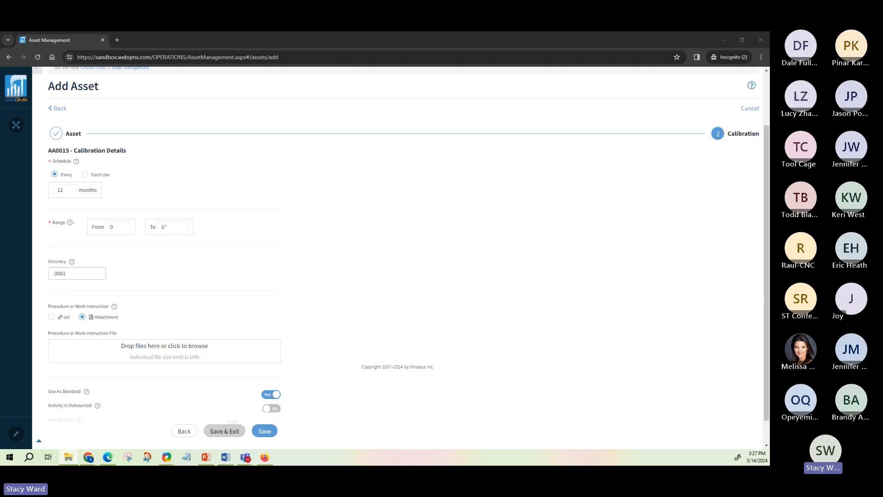
pyautogui.moveTo(414, 349); pyautogui.dragTo(163, 350)
pyautogui.scroll(-1, 413, 346)
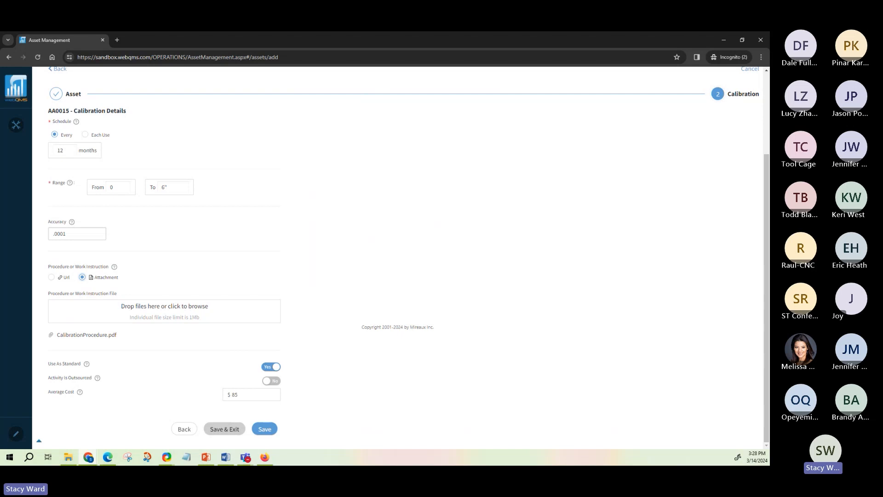
# Turn off use as standard, mark the calibration activity as outsourced with an average cost of $100, and save.
pyautogui.click(273, 368)
pyautogui.click(273, 381)
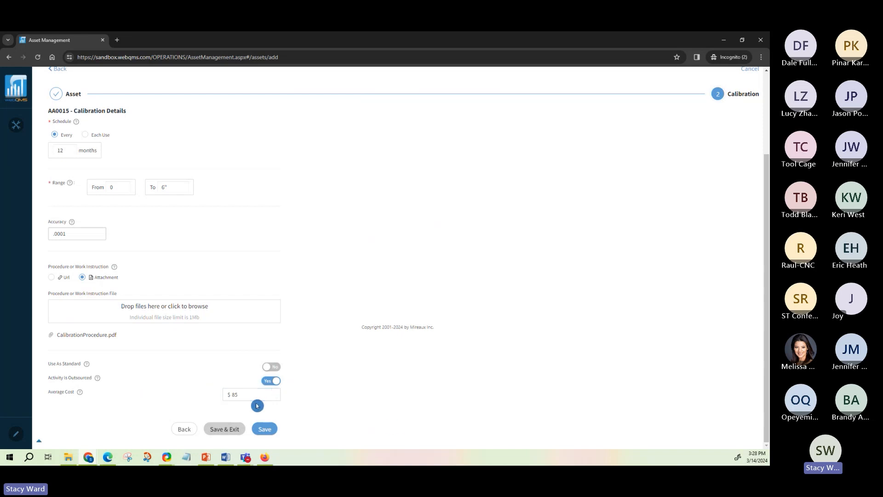
pyautogui.moveTo(253, 396); pyautogui.dragTo(219, 399)
pyautogui.write('100')
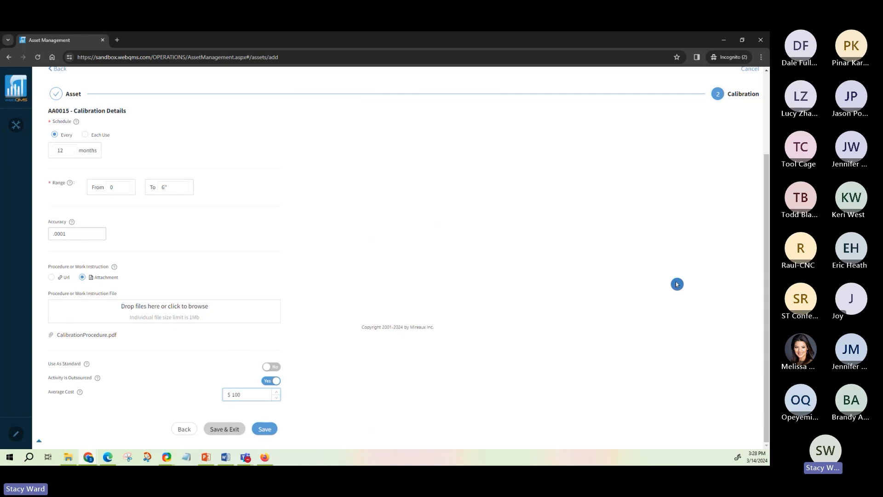
pyautogui.click(269, 430)
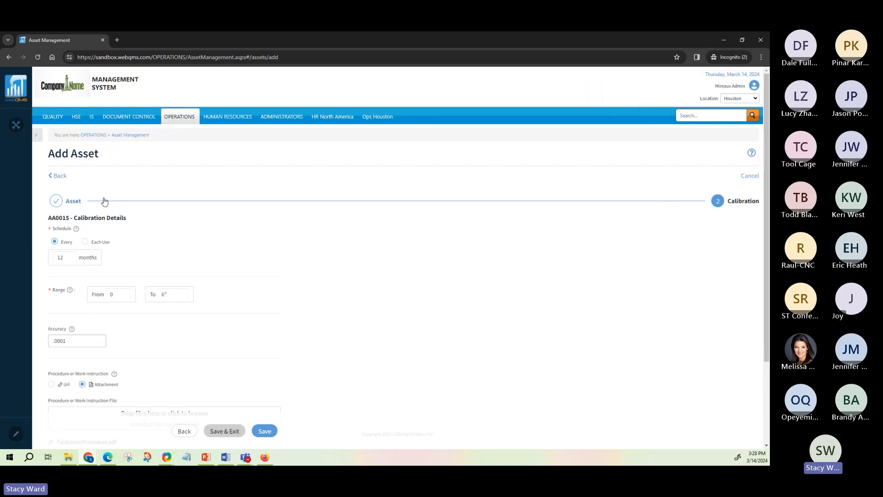
# Mark the asset as requiring preventive maintenance and save through the Calibration stage to the Preventive Maintenance stage.
pyautogui.click(74, 201)
pyautogui.scroll(-1, 218, 223)
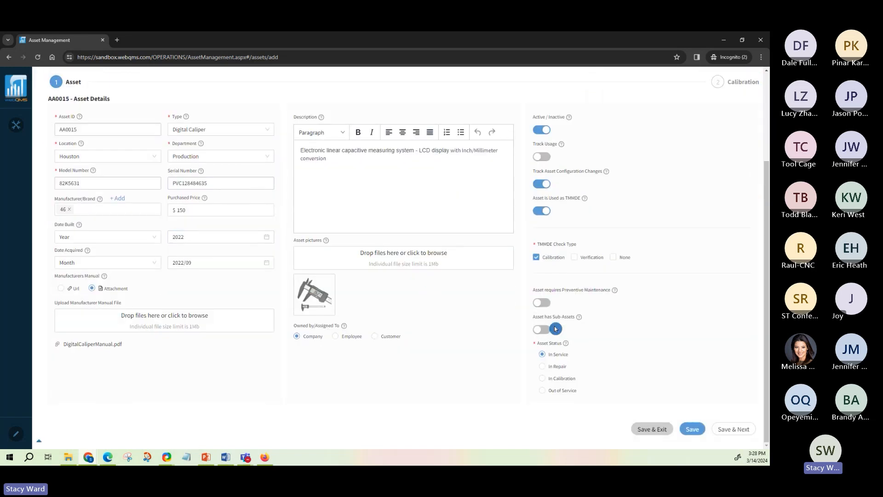
pyautogui.click(545, 303)
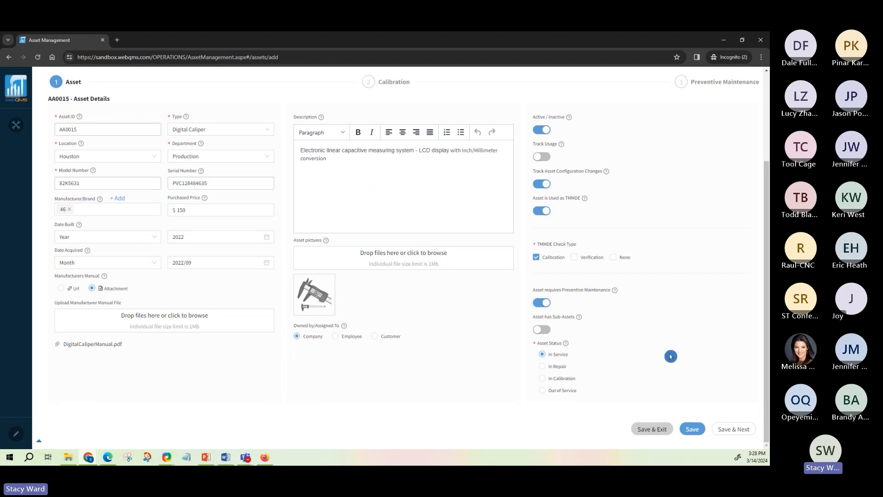
pyautogui.click(747, 432)
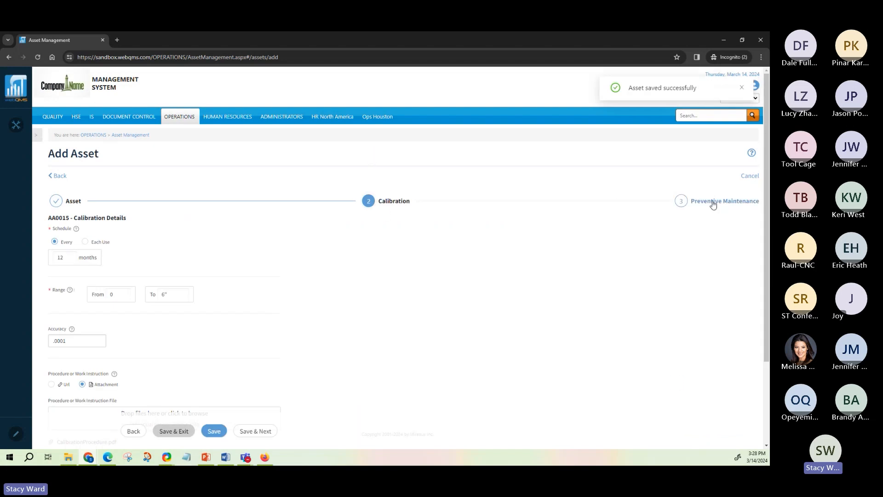
pyautogui.scroll(-3, 365, 233)
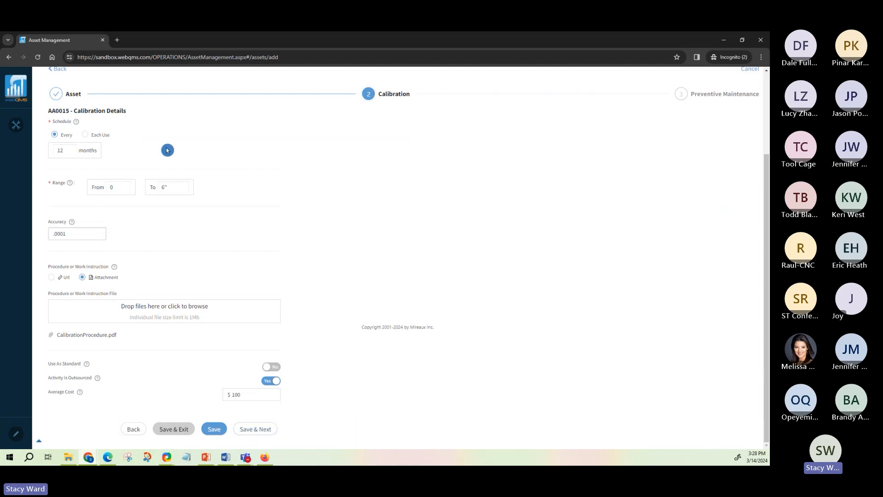
pyautogui.click(257, 430)
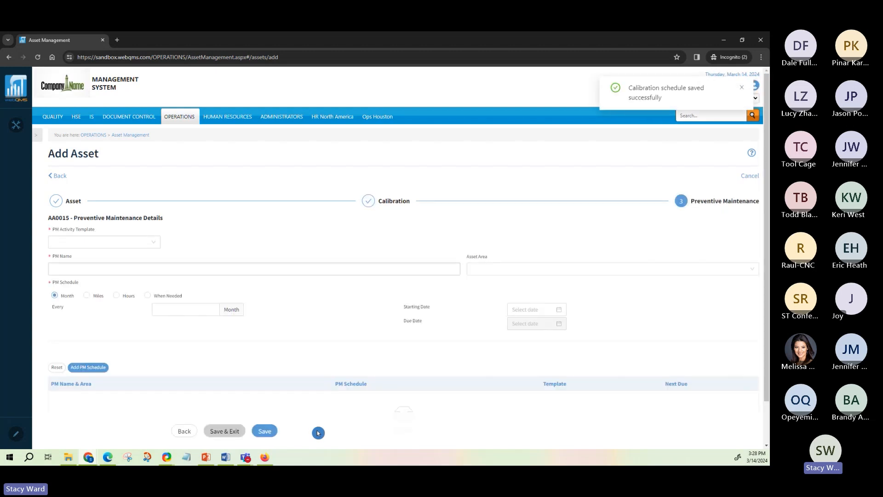
# Look over the preventive maintenance details form and return to the asset list.
pyautogui.scroll(-1, 337, 373)
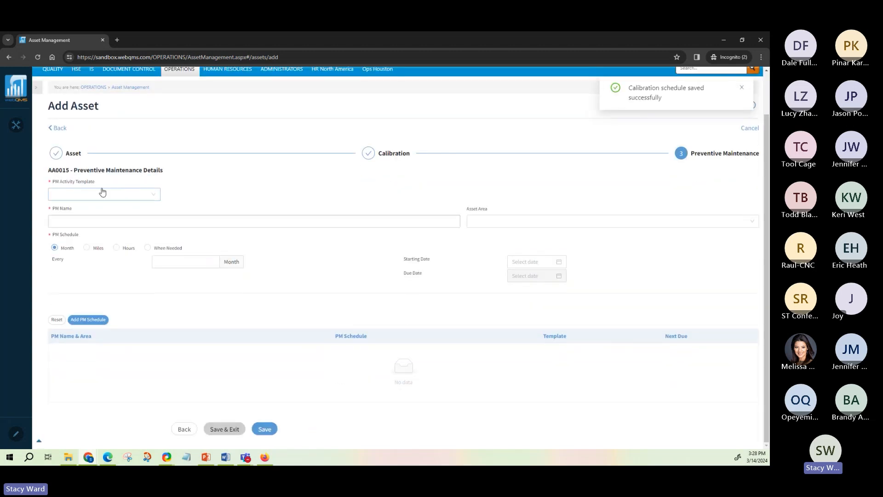
pyautogui.scroll(1, 106, 285)
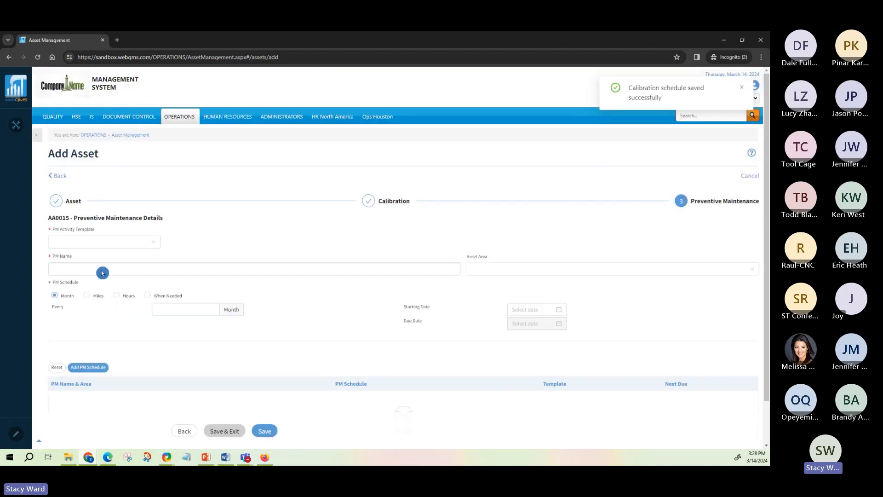
pyautogui.click(62, 178)
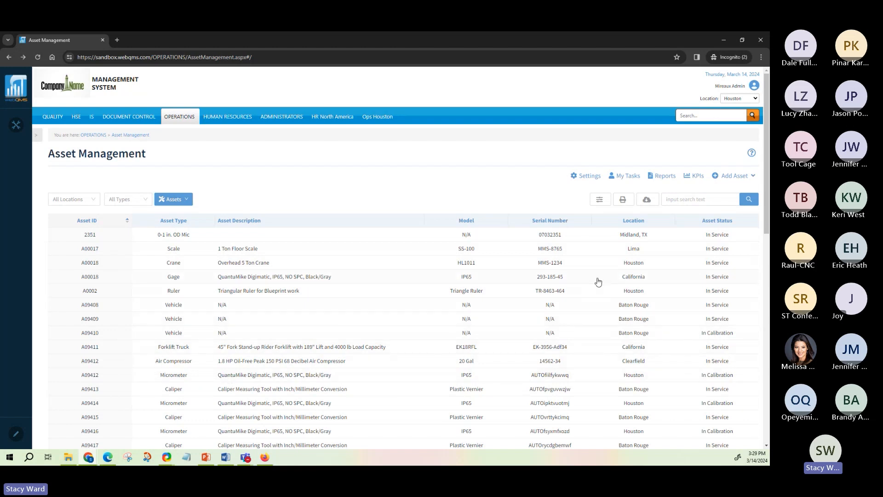
# Search the asset list for "AA0" and open the detail view of digital caliper AA0015.
pyautogui.click(702, 199)
pyautogui.write('AAo')
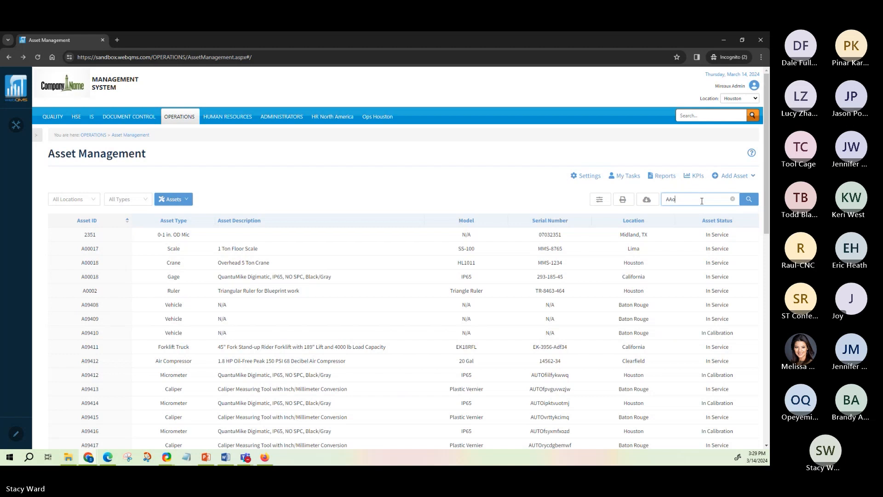
pyautogui.press('BackSpace')
pyautogui.write('0')
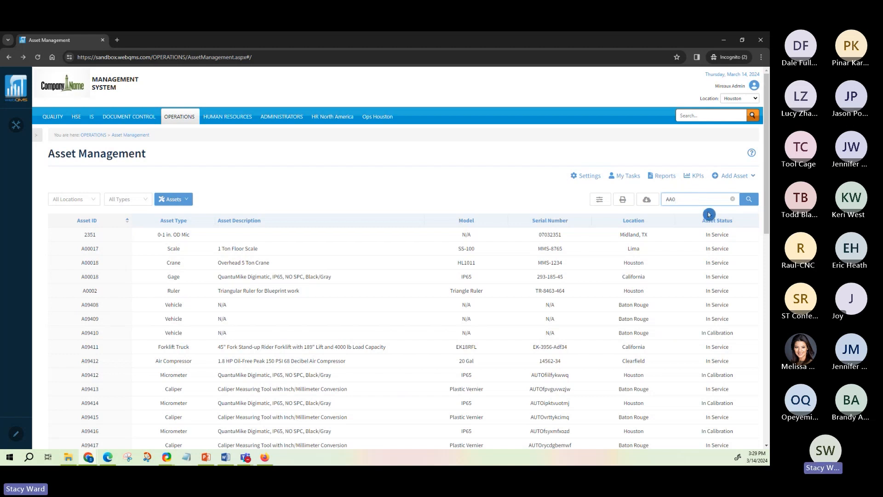
pyautogui.click(746, 199)
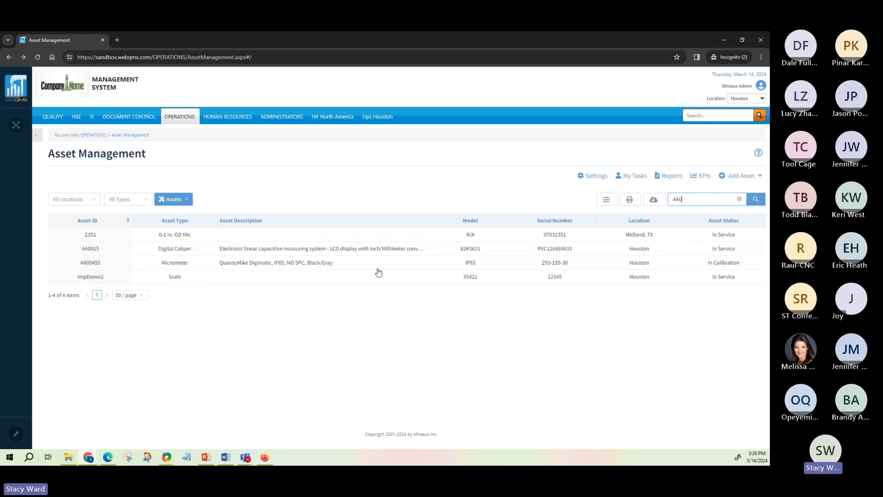
pyautogui.click(328, 249)
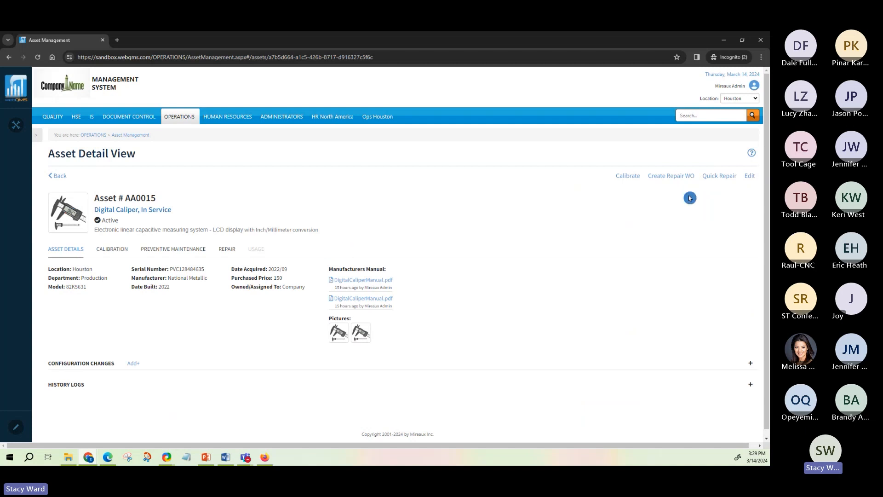
# Open asset AA0015 for editing and delete its duplicate caliper picture.
pyautogui.click(750, 177)
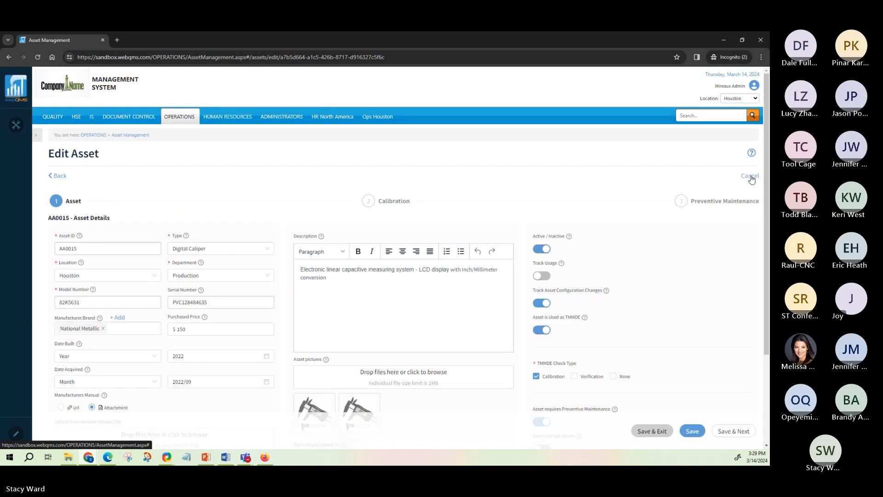
pyautogui.scroll(-2, 729, 269)
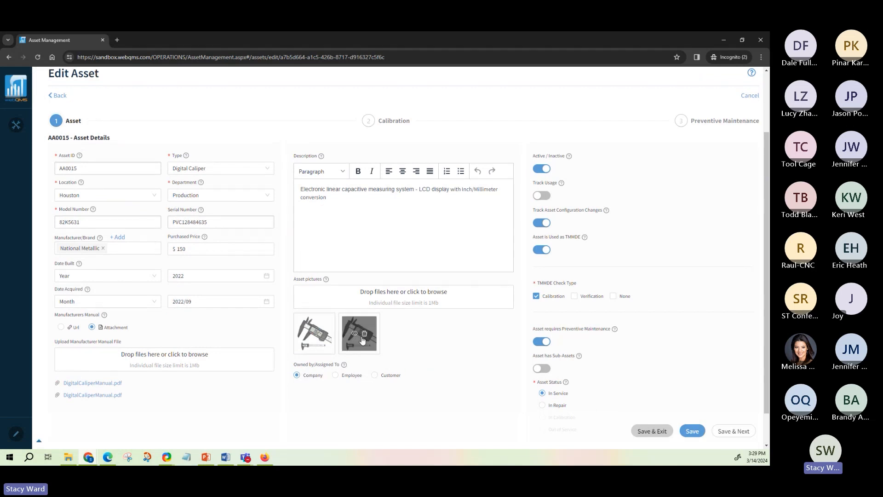
pyautogui.click(365, 333)
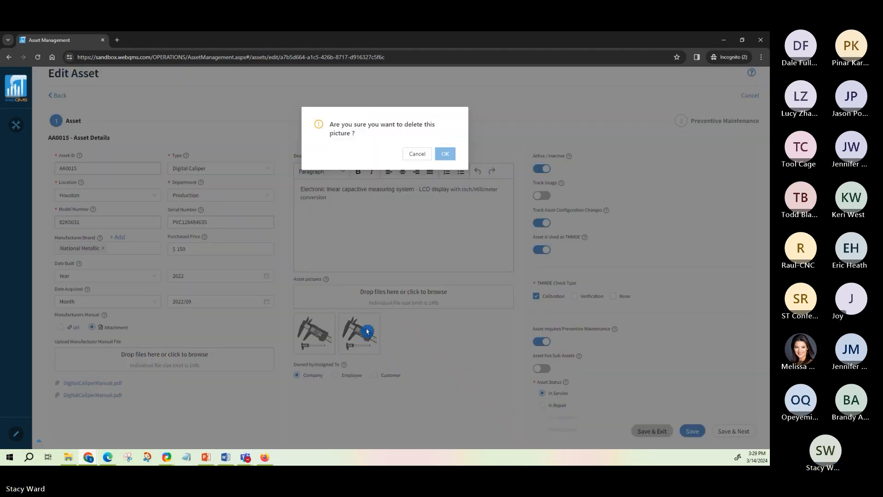
pyautogui.click(439, 154)
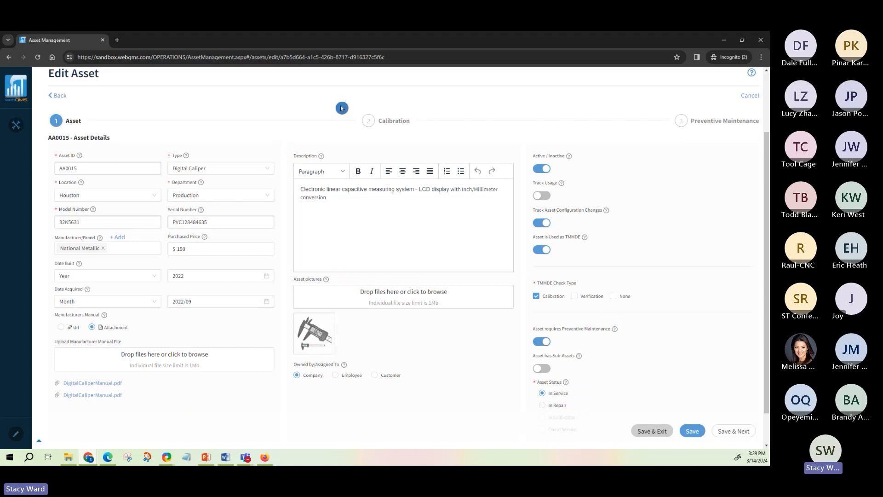
# Review the asset's calibration details in the edit form.
pyautogui.click(400, 121)
pyautogui.scroll(-2, 396, 361)
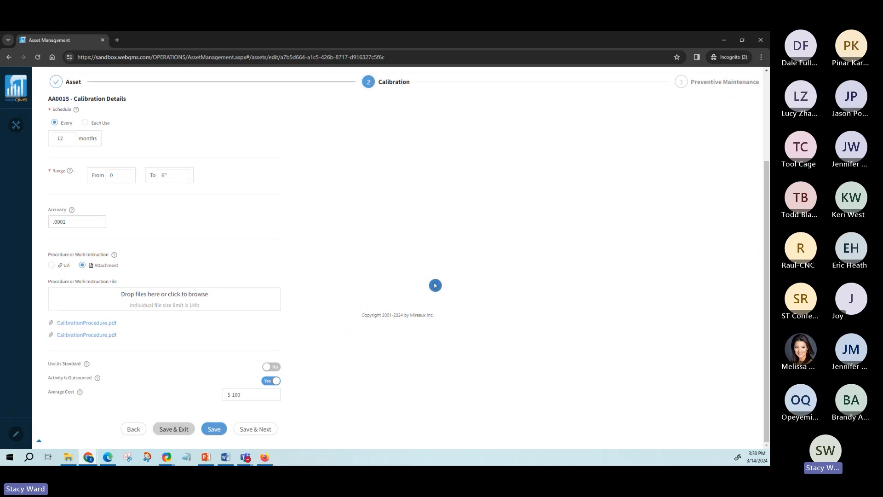
pyautogui.scroll(1, 501, 236)
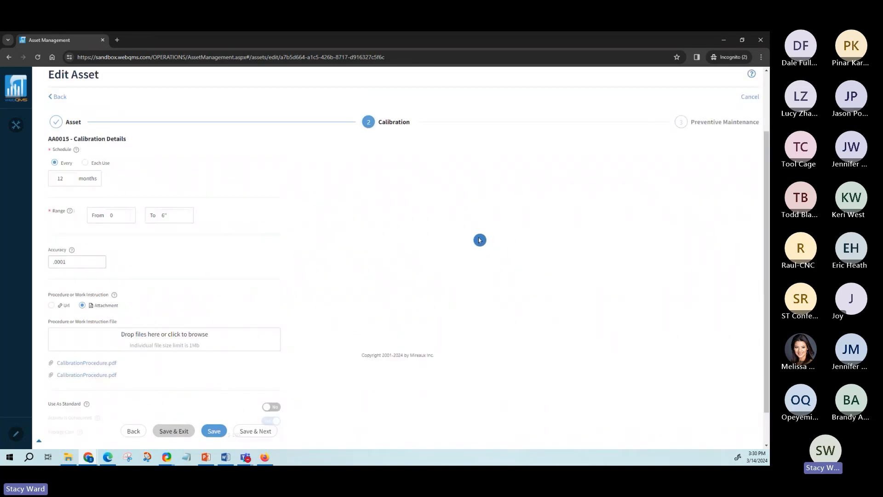
# Leave the edit form and show the calibration information and history in the asset's detail view.
pyautogui.click(53, 99)
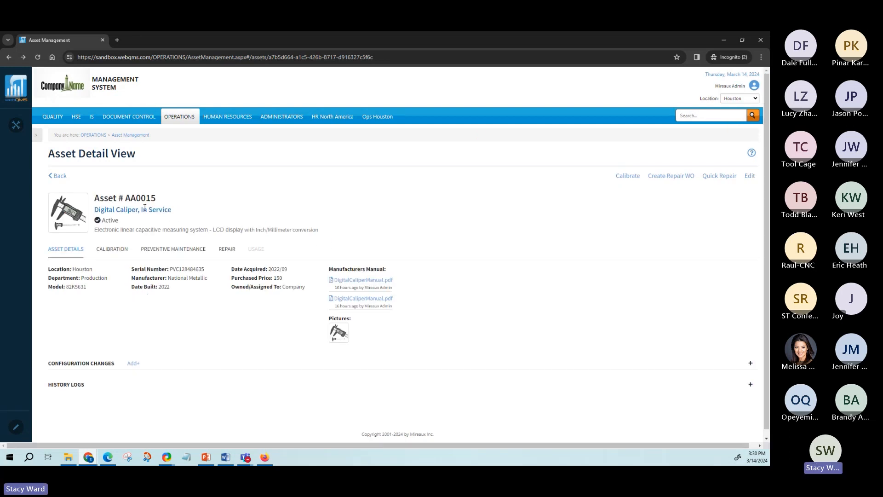
pyautogui.click(342, 207)
pyautogui.click(110, 255)
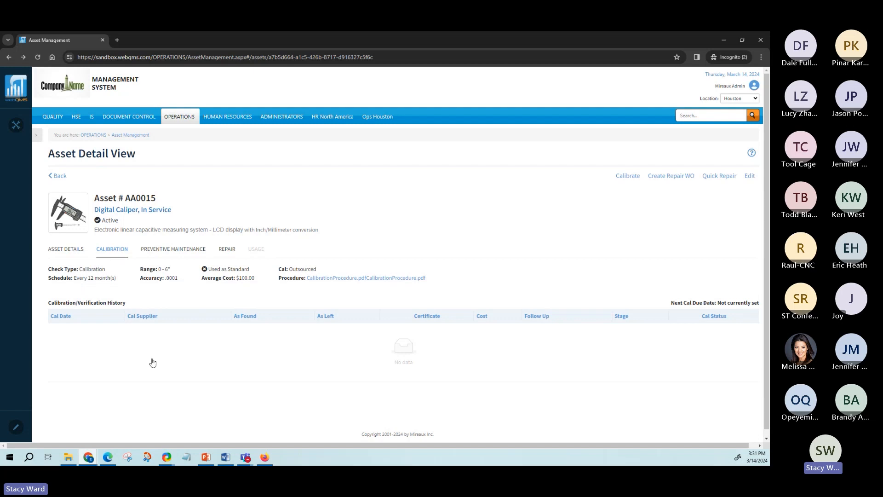
# View the asset's preventive maintenance and repair records, and return to its asset details.
pyautogui.click(165, 253)
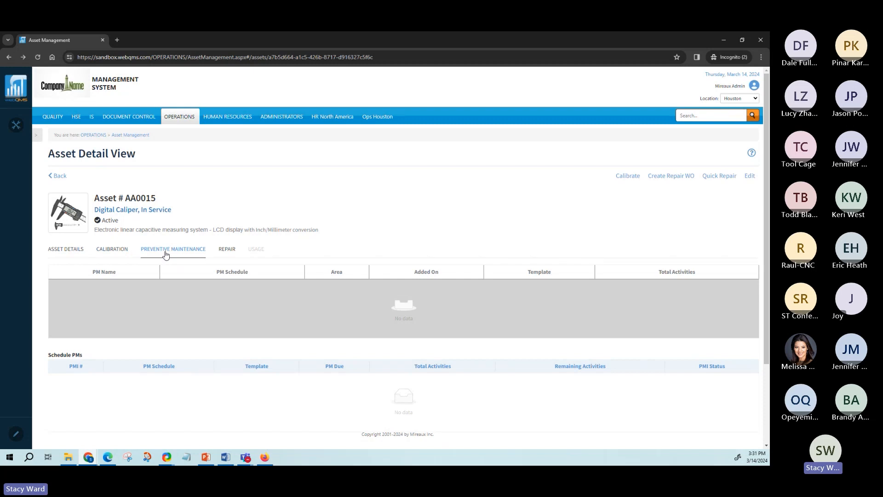
pyautogui.click(227, 249)
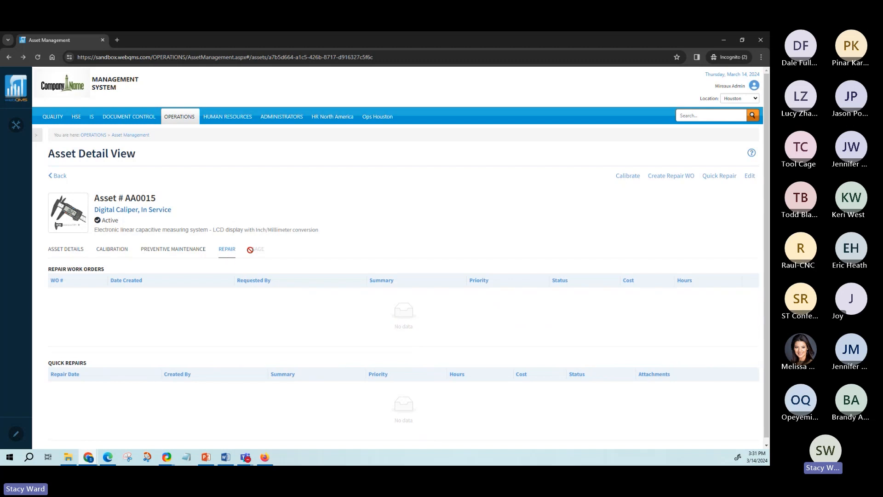
pyautogui.click(120, 276)
pyautogui.click(84, 254)
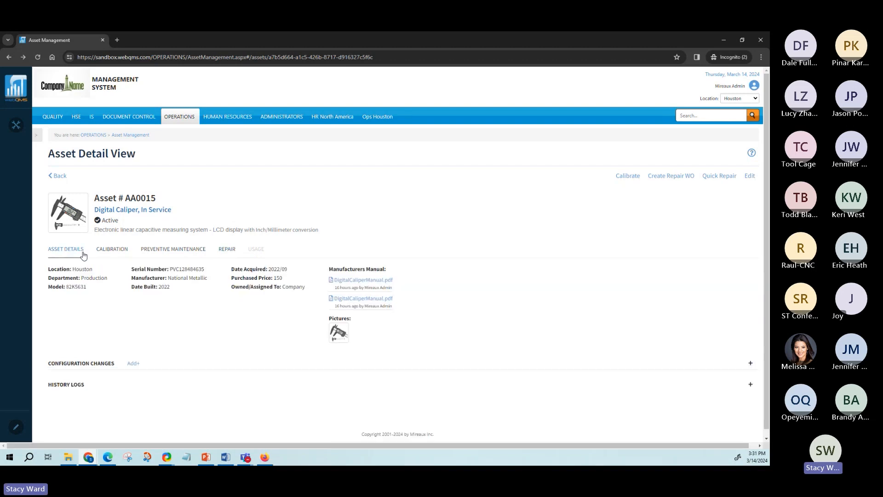
# View the asset's configuration changes section and its add form, and close both without adding an entry.
pyautogui.click(102, 373)
pyautogui.scroll(-1, 689, 359)
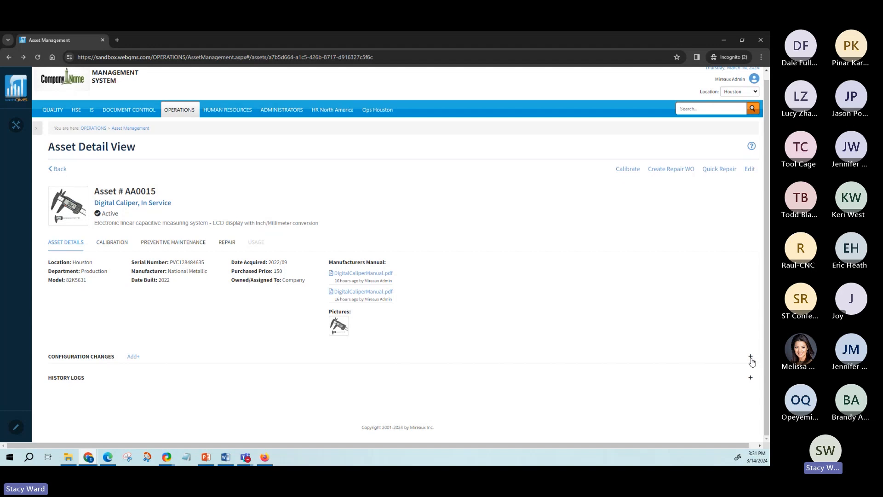
pyautogui.click(751, 358)
pyautogui.scroll(-1, 671, 328)
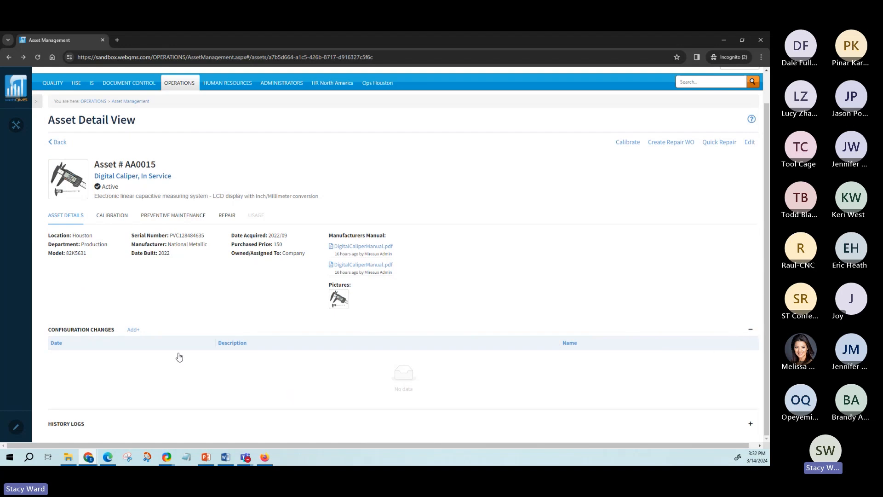
pyautogui.click(130, 332)
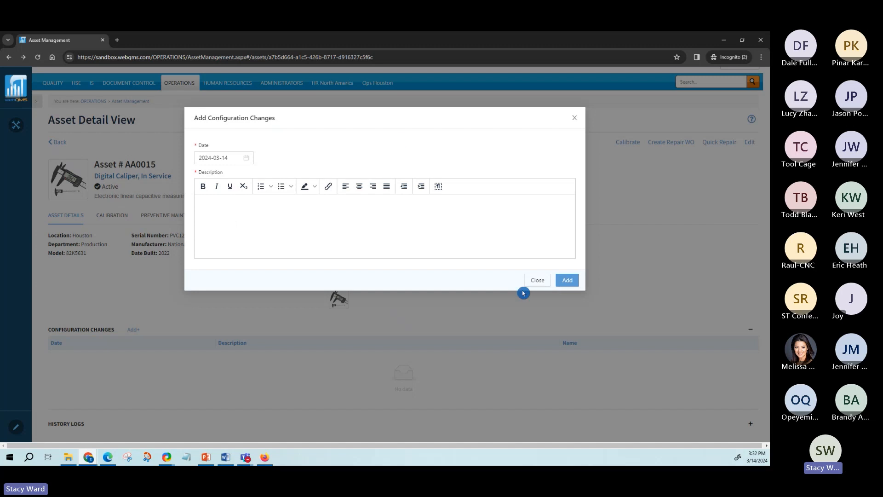
pyautogui.click(575, 119)
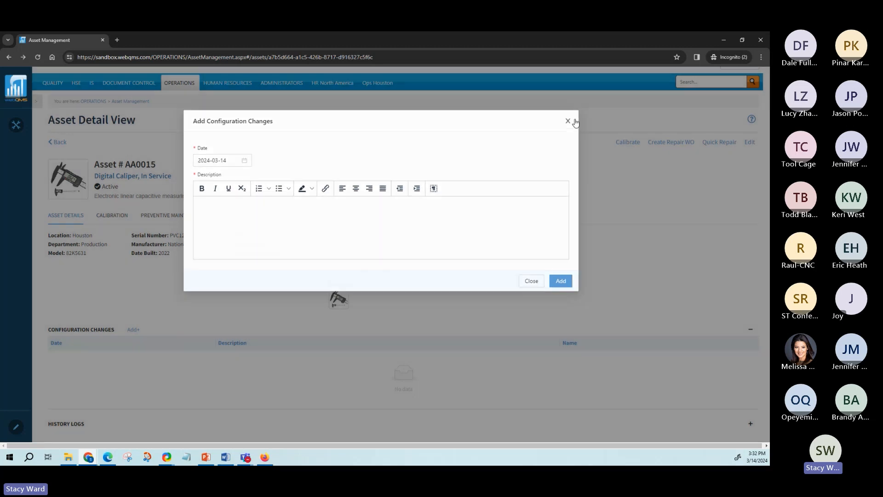
pyautogui.click(750, 329)
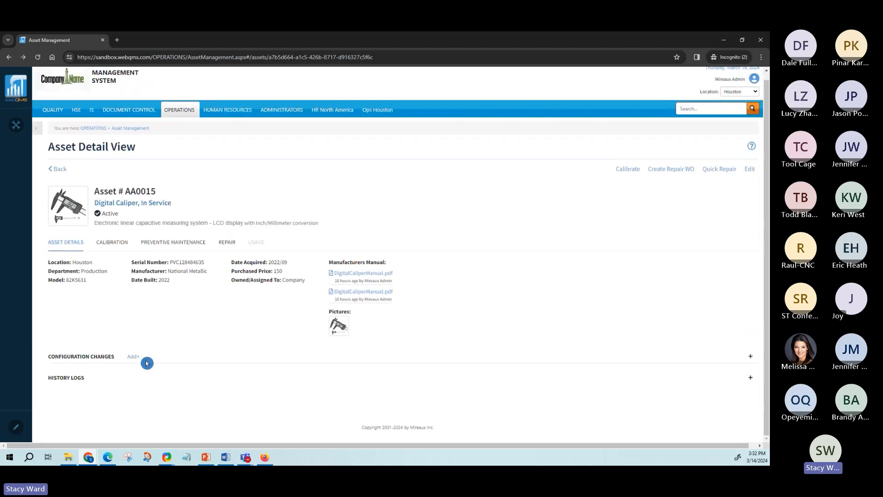
# View the asset's history logs and go back to the main asset list.
pyautogui.click(750, 378)
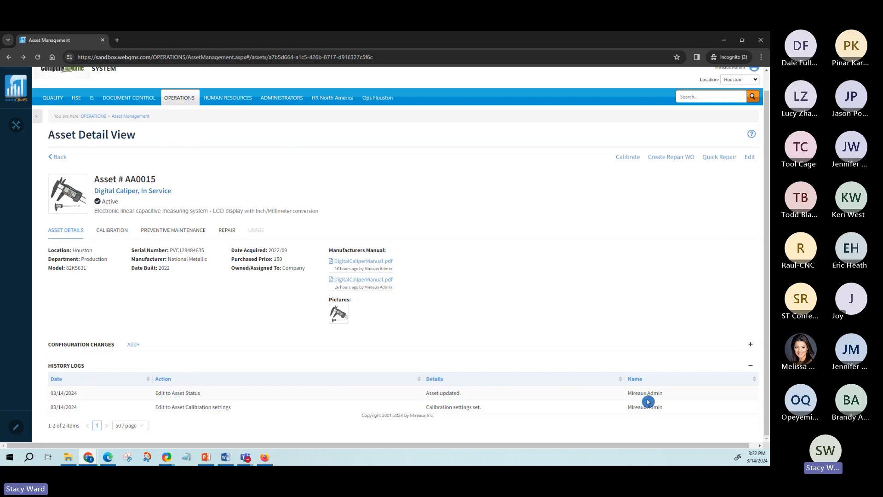
pyautogui.click(750, 365)
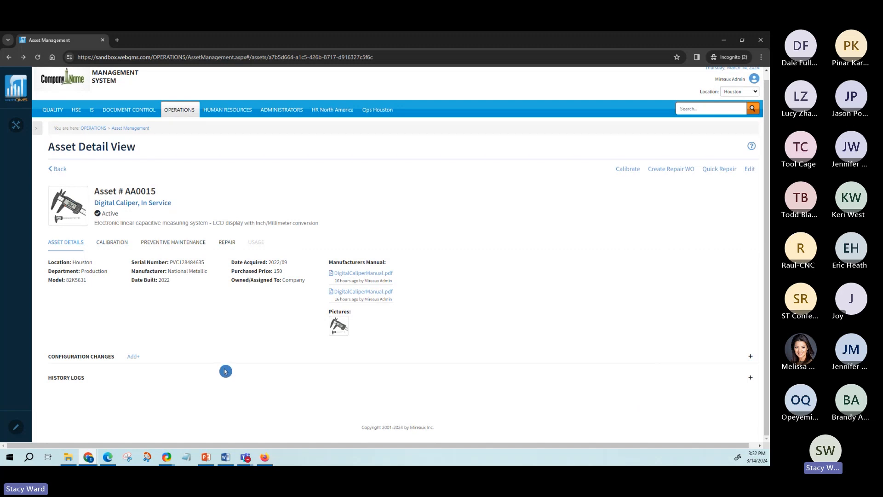
pyautogui.click(61, 170)
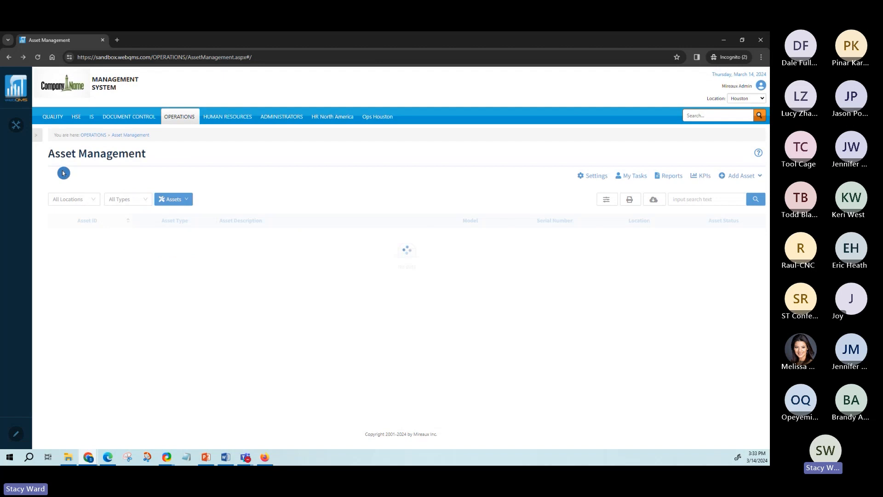
# Look over the asset list's location and type filters, and switch the list to the Calibration view.
pyautogui.click(186, 201)
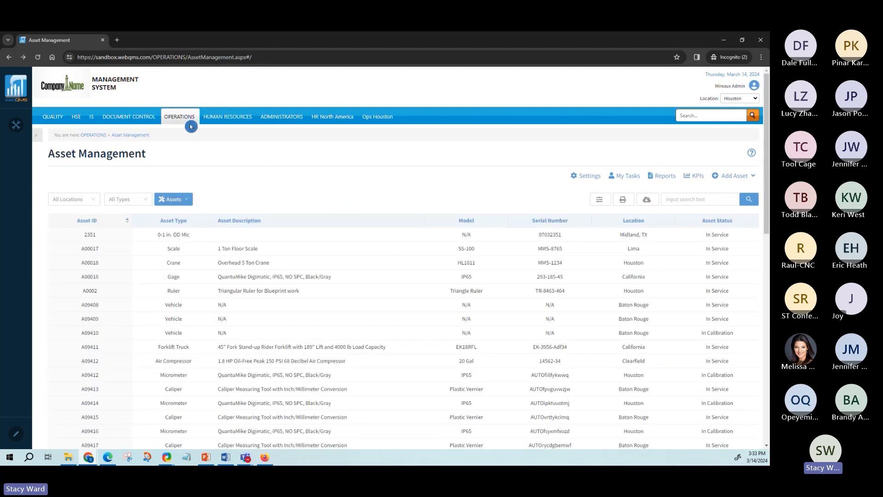
pyautogui.moveTo(186, 120)
pyautogui.click(263, 138)
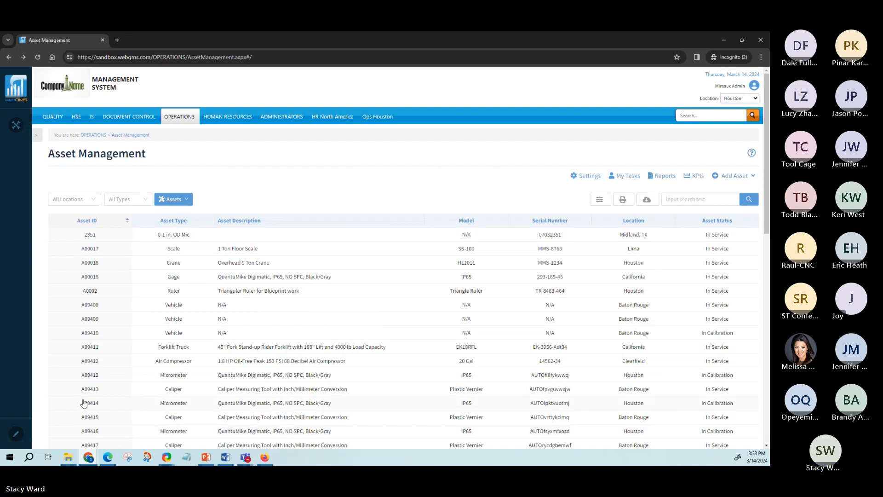
pyautogui.click(69, 200)
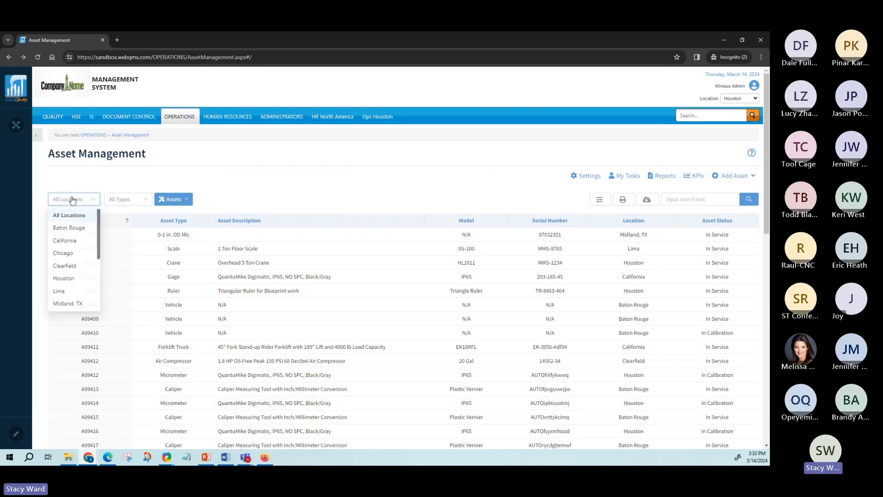
pyautogui.click(102, 200)
pyautogui.click(123, 199)
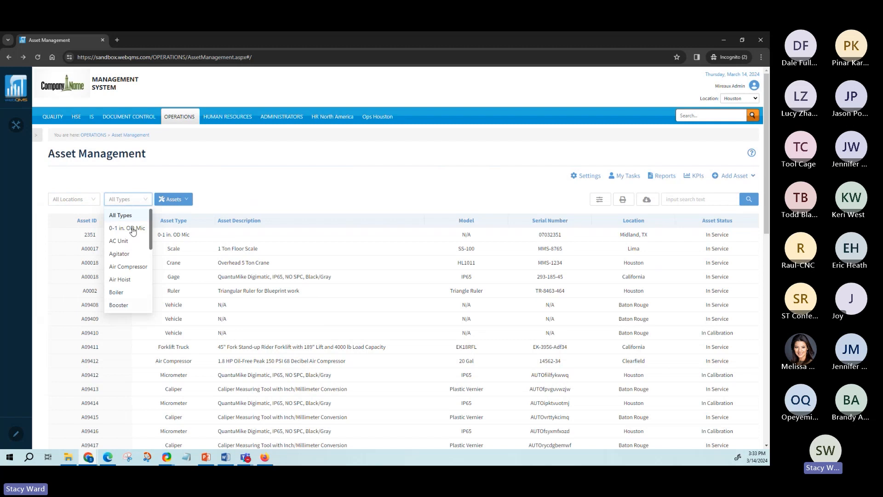
pyautogui.click(180, 203)
pyautogui.click(179, 202)
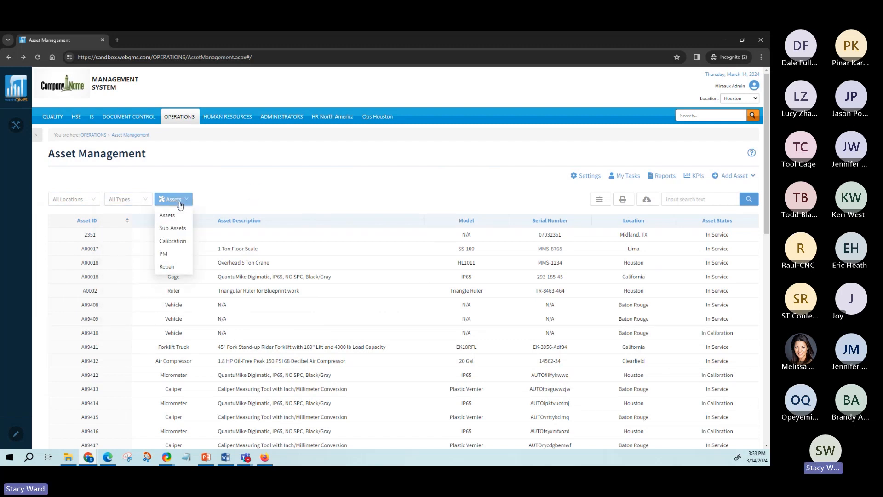
pyautogui.click(174, 242)
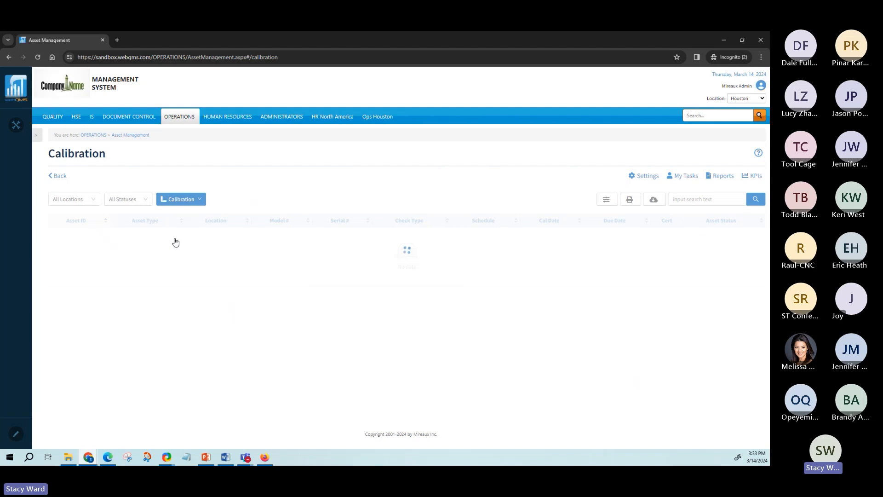
pyautogui.click(183, 202)
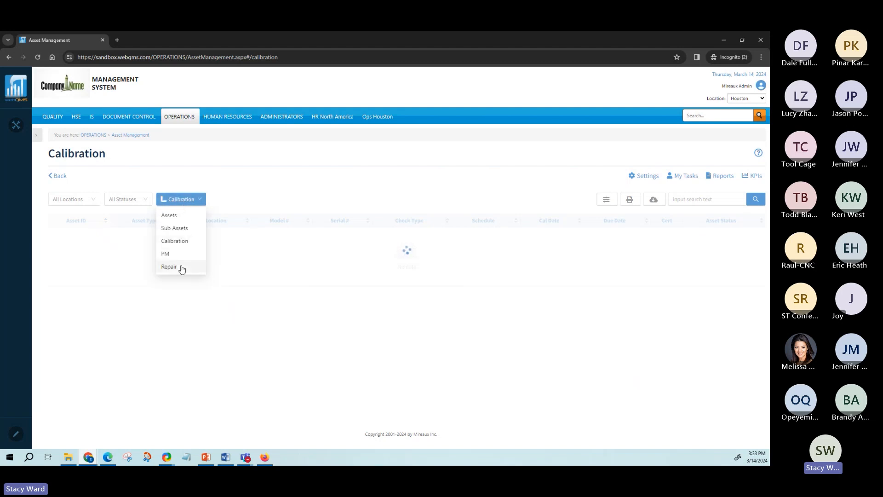
pyautogui.click(274, 192)
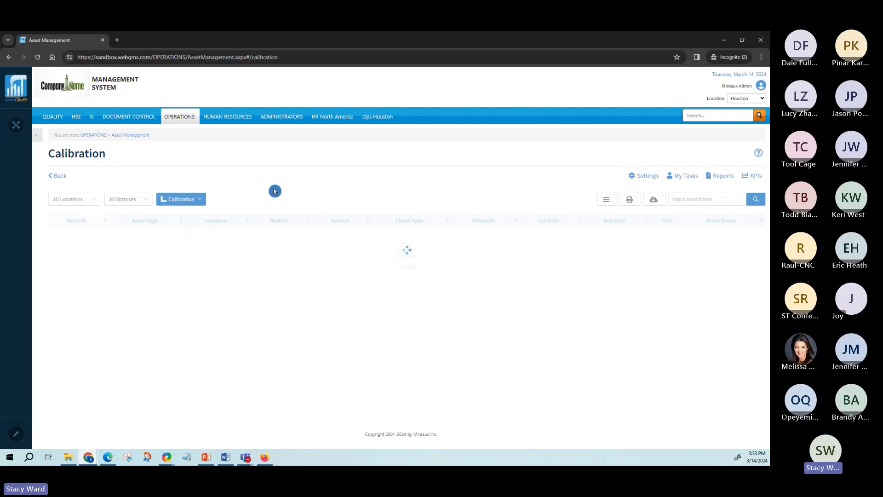
pyautogui.click(197, 203)
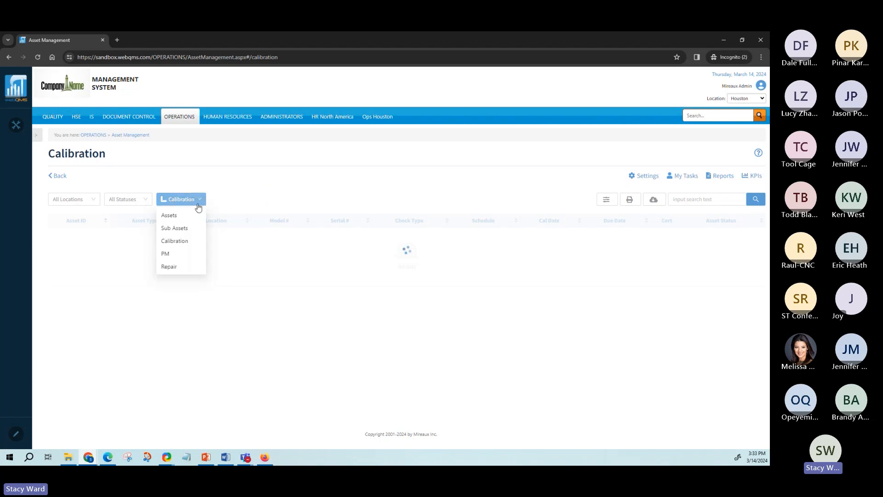
pyautogui.click(405, 172)
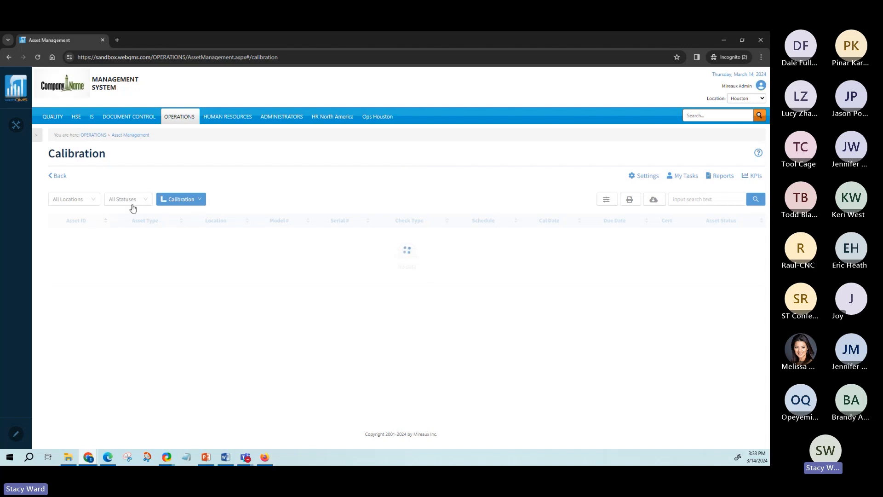
pyautogui.click(531, 198)
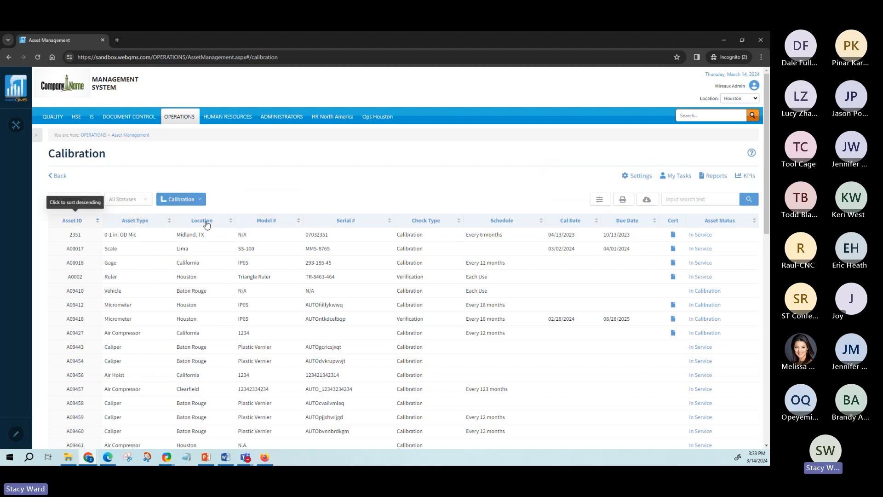
# View the visible column and sharing options of the calibration list, and cancel without updating them.
pyautogui.click(593, 205)
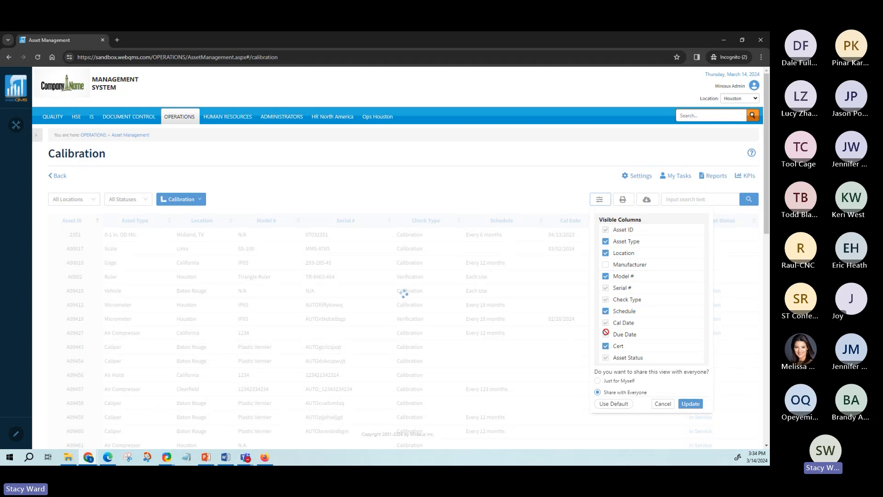
pyautogui.click(327, 201)
pyautogui.click(664, 405)
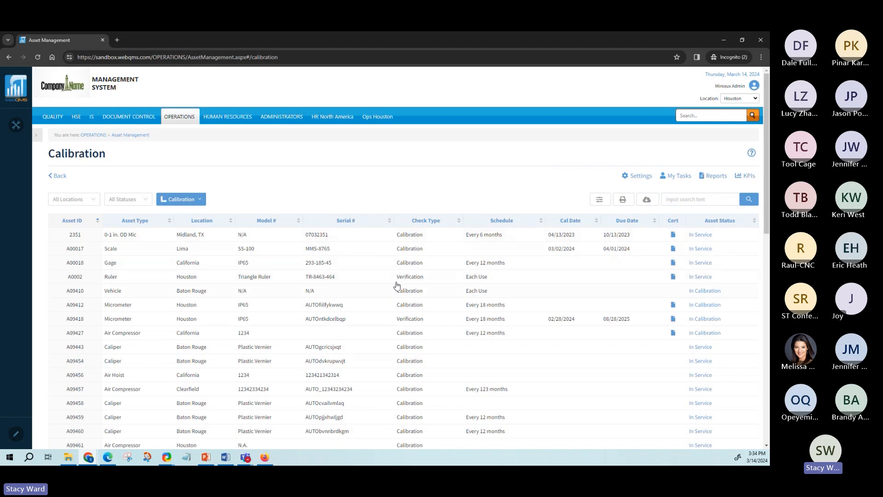
# Search the calibration list for "AA00" and examine the matching asset's schedule and calibration dates.
pyautogui.scroll(-1, 344, 279)
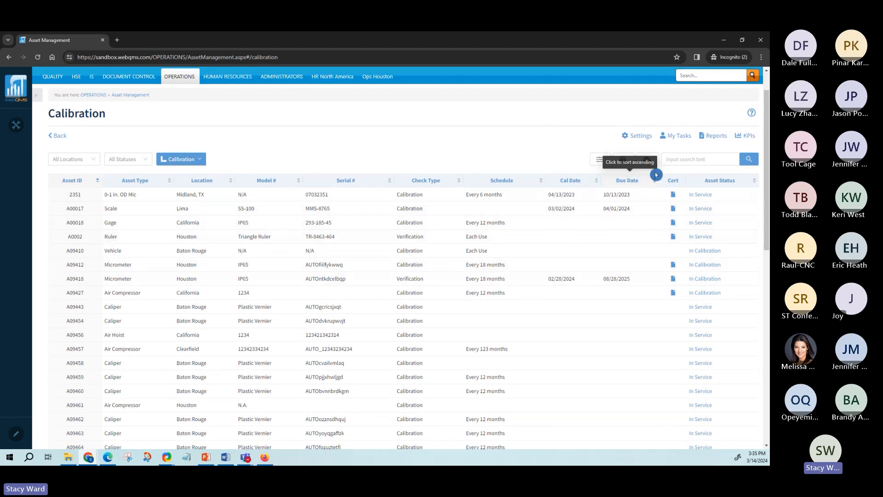
pyautogui.click(693, 159)
pyautogui.write('AA00')
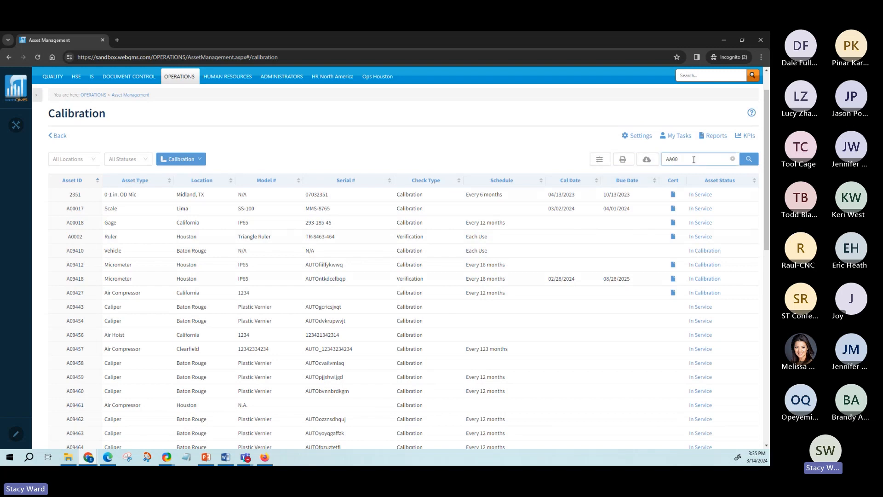
pyautogui.click(748, 160)
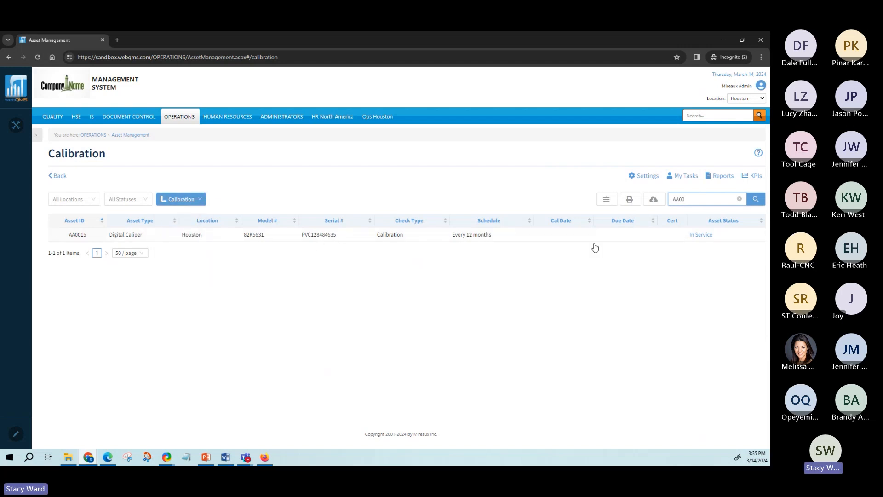
pyautogui.click(614, 363)
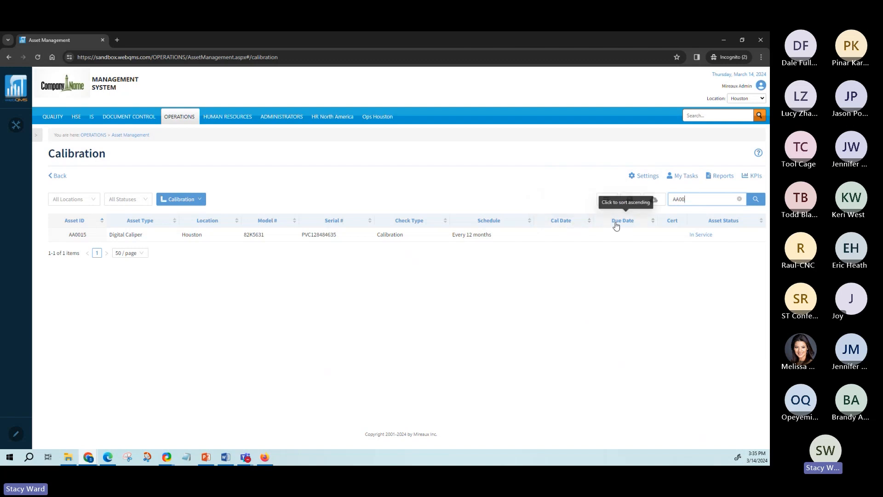
# Go back to the main asset list and reopen the Calibration view.
pyautogui.click(57, 176)
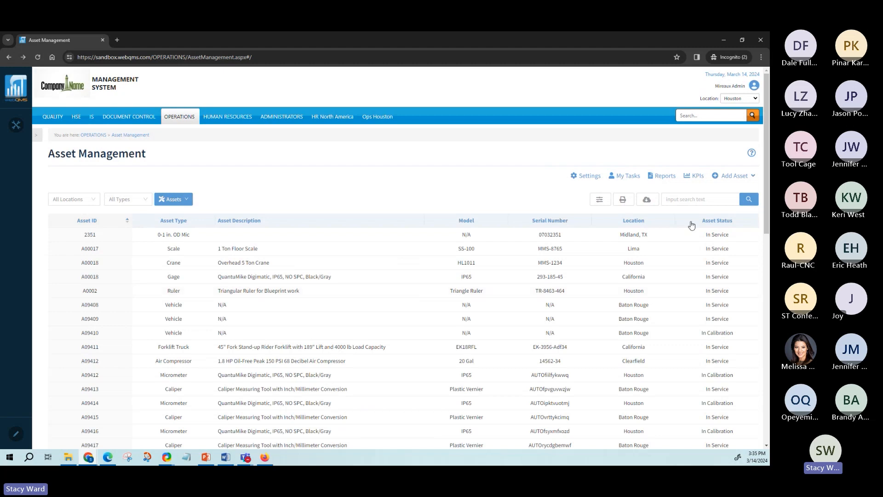
pyautogui.click(169, 203)
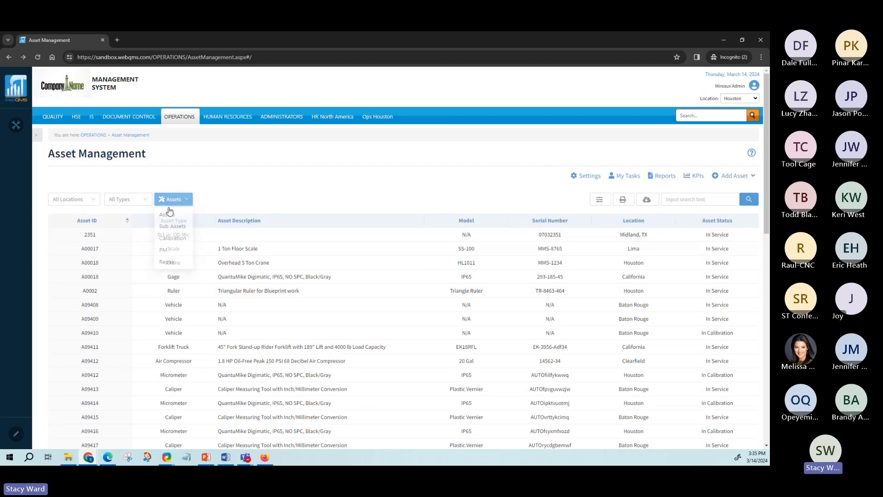
pyautogui.click(175, 243)
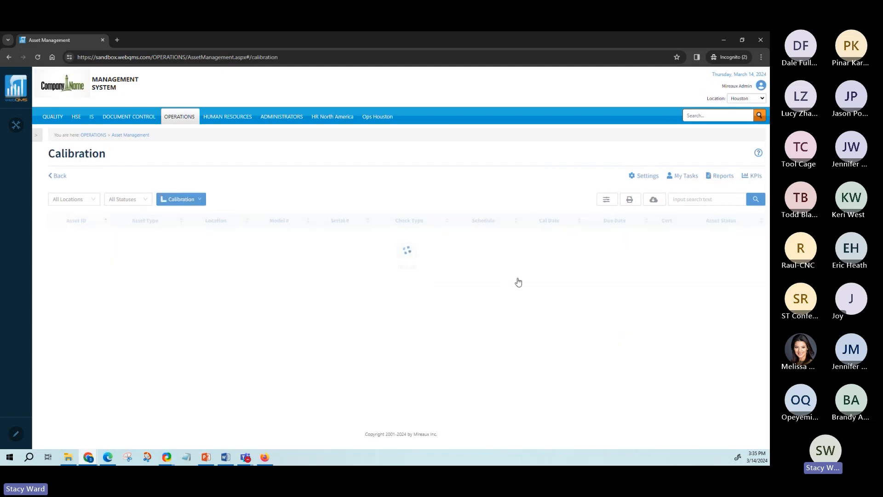
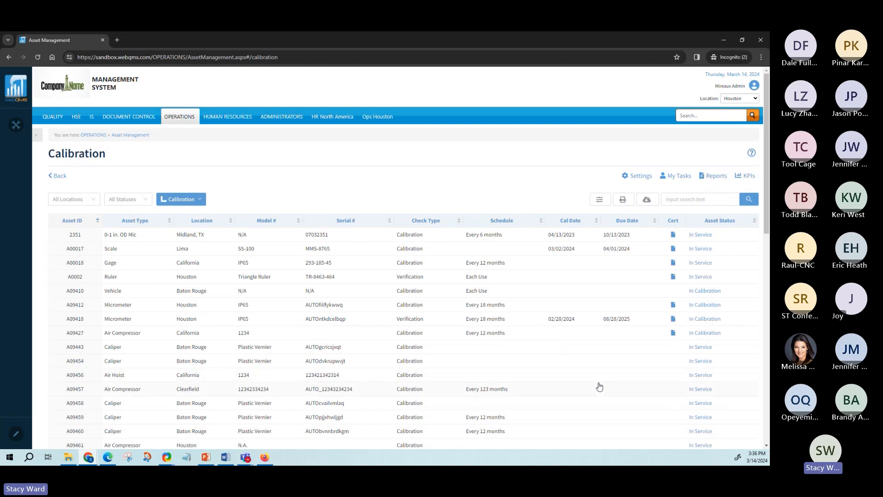
# Search the calibration list for "AA0" and open digital caliper AA0015 at its calibration information.
pyautogui.click(677, 202)
pyautogui.write('AA09')
pyautogui.click(749, 199)
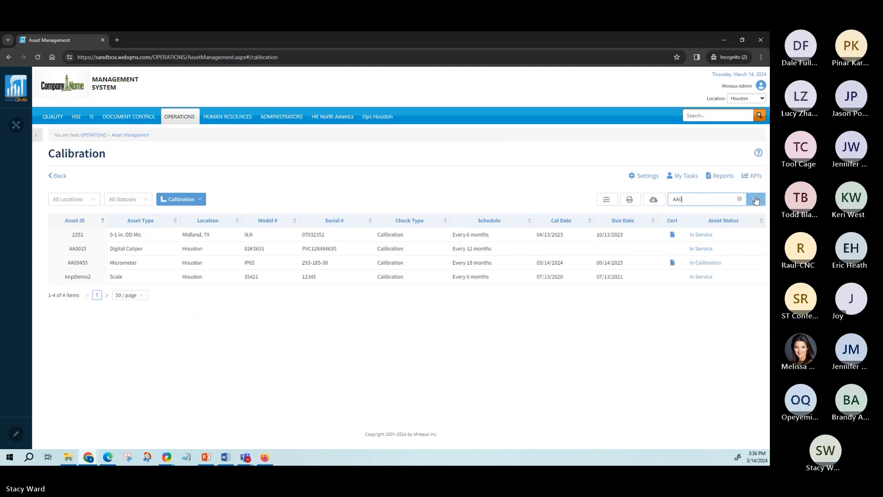
pyautogui.click(138, 250)
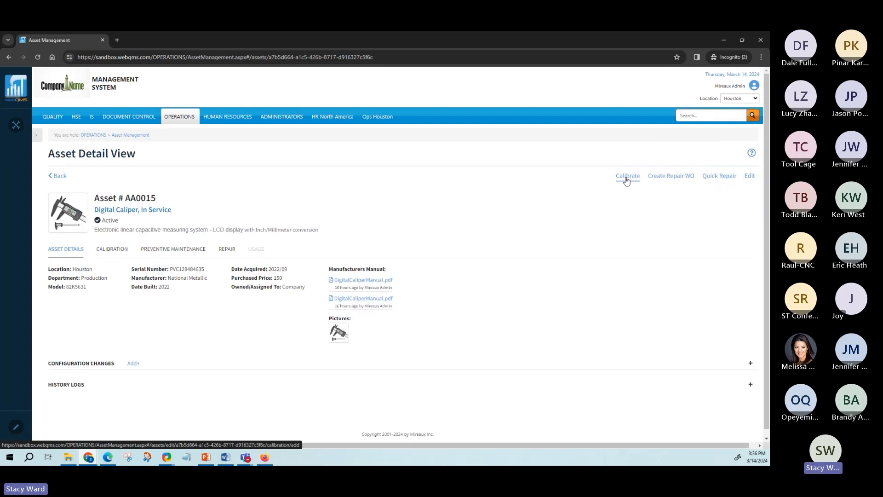
pyautogui.click(111, 250)
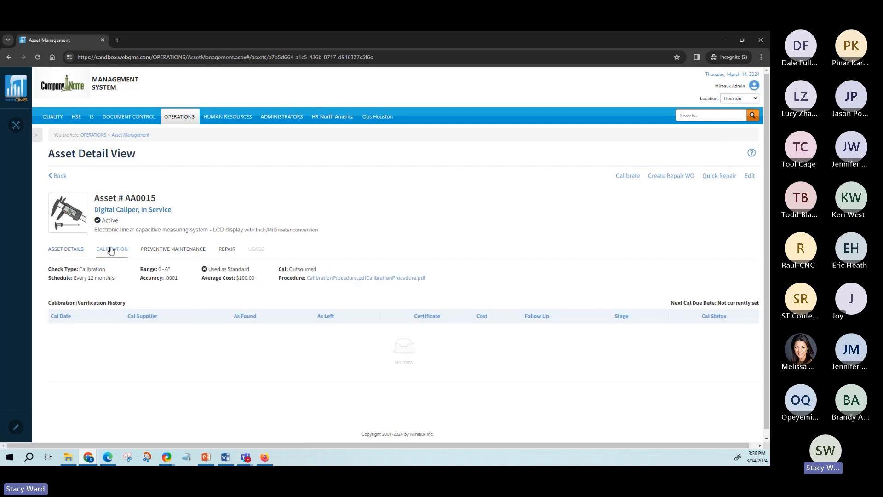
# Start a calibration record for asset AA0015, date it 2022-03-13 and set As Found to In Tolerance.
pyautogui.click(628, 176)
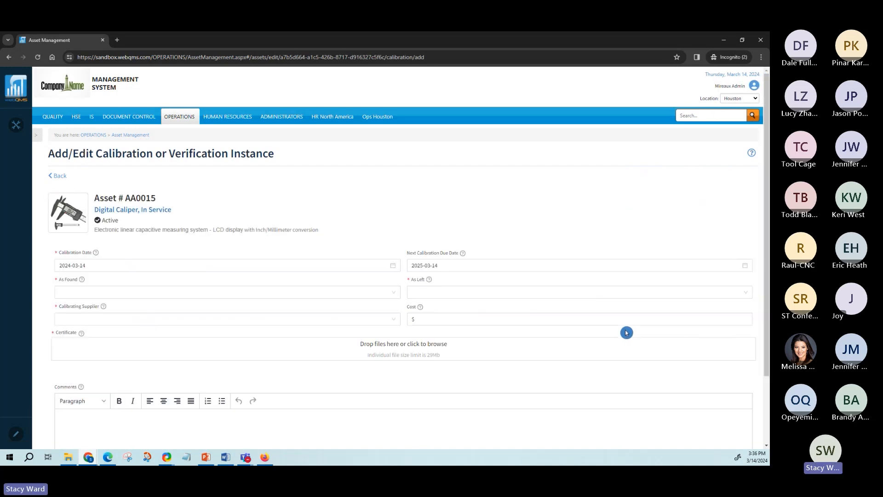
pyautogui.scroll(-2, 626, 338)
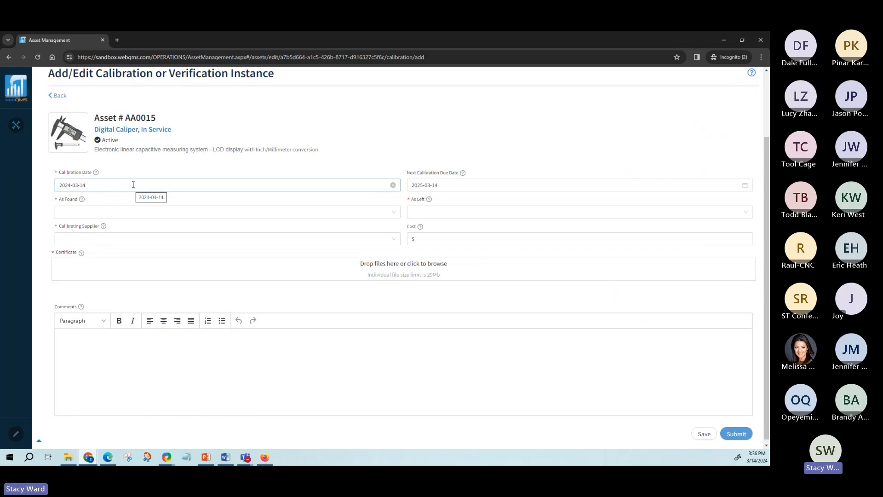
pyautogui.click(116, 184)
pyautogui.click(62, 204)
pyautogui.click(61, 203)
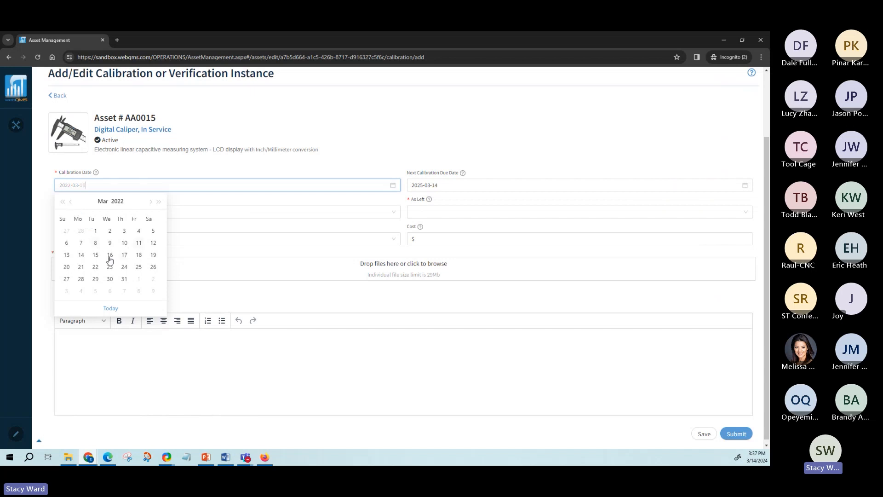
pyautogui.click(67, 255)
pyautogui.click(282, 197)
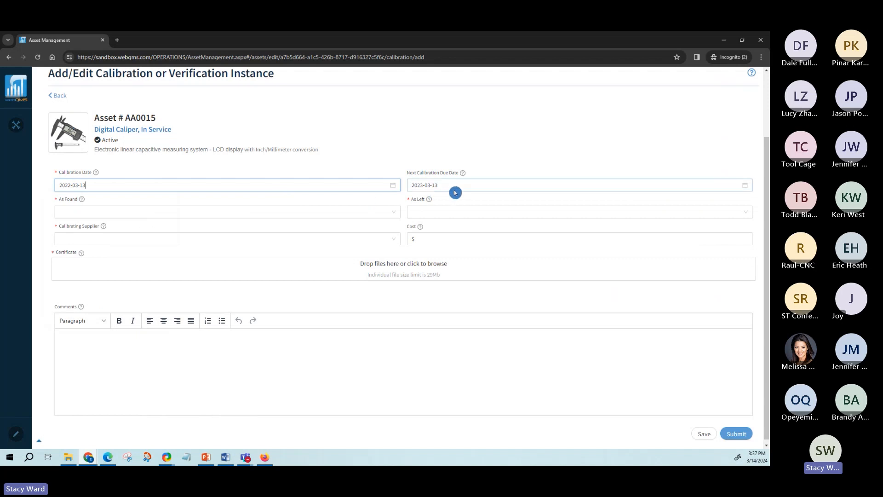
pyautogui.click(136, 214)
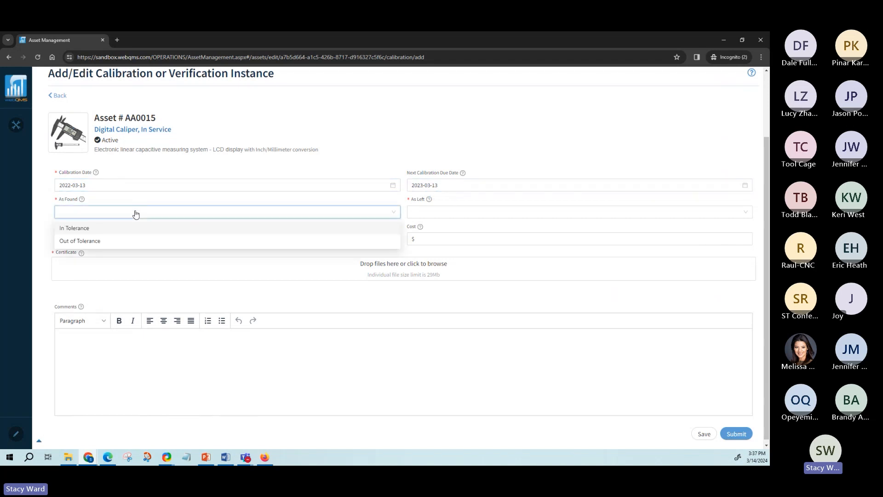
pyautogui.click(132, 229)
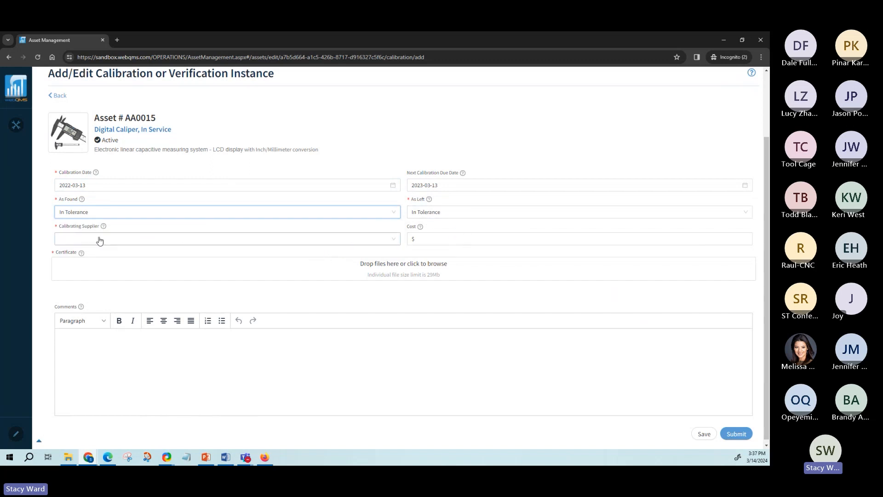
# Choose Calibration Company as the calibrating supplier and enter a cost of $100.
pyautogui.click(123, 243)
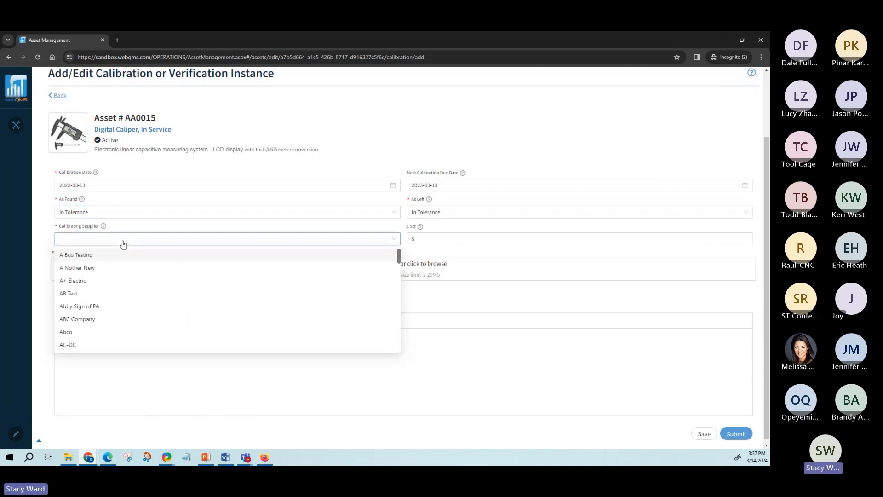
pyautogui.click(123, 244)
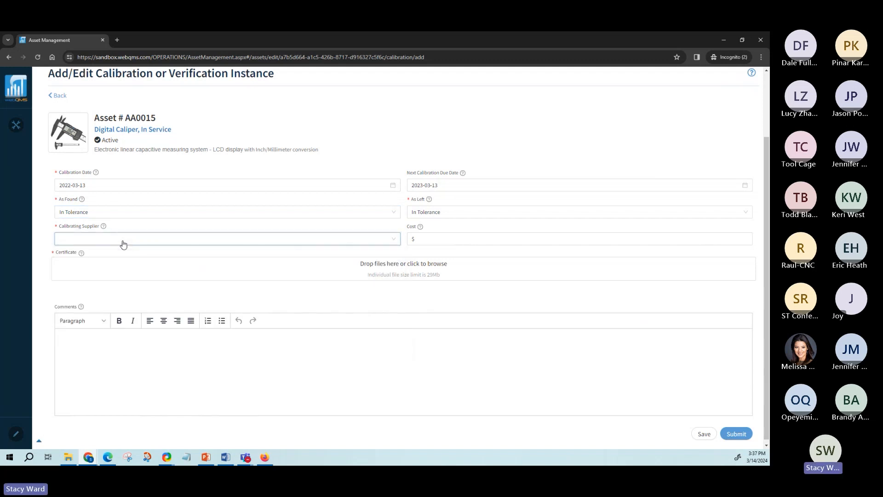
pyautogui.click(123, 244)
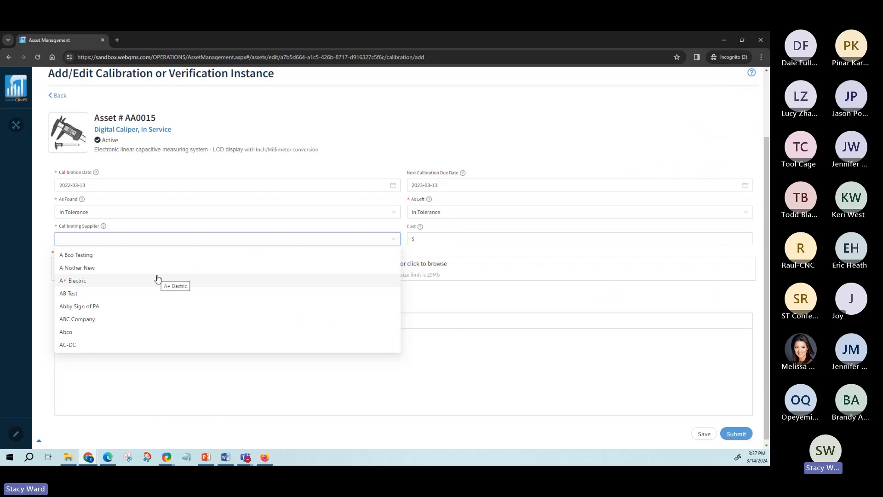
pyautogui.scroll(-5, 157, 279)
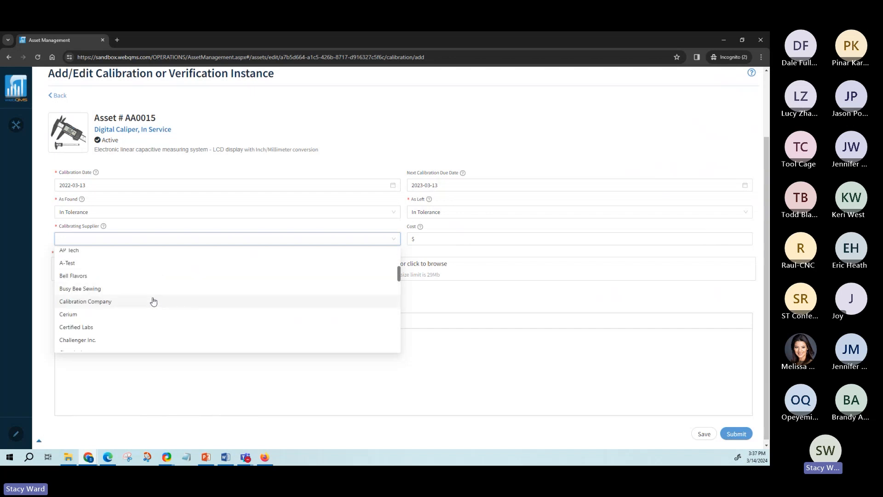
pyautogui.click(153, 301)
pyautogui.click(461, 236)
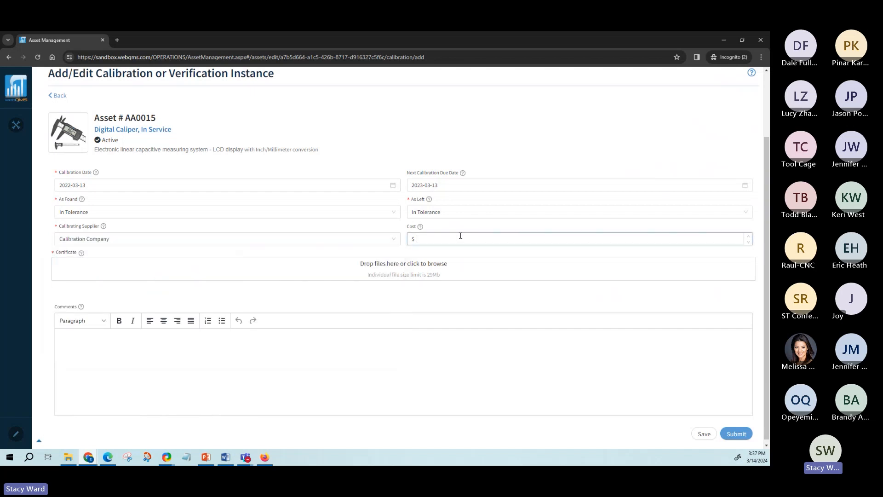
pyautogui.write('100')
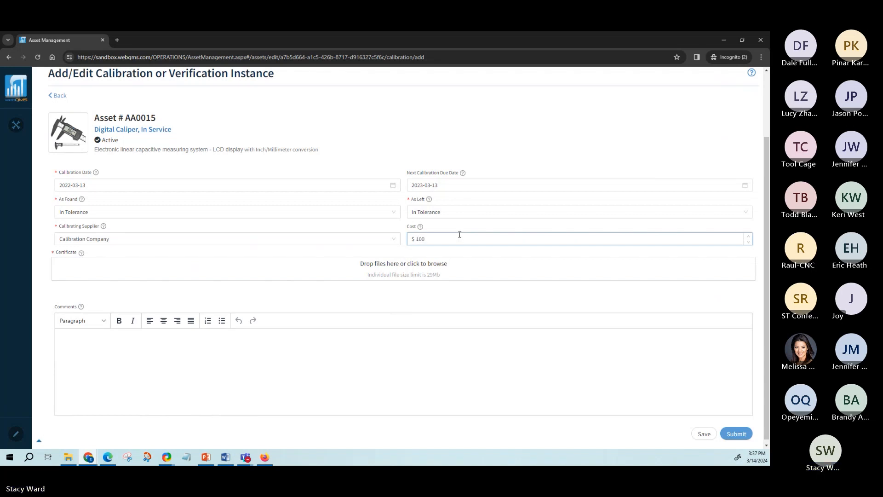
# Attach TMMDE1-Caliper-CalCert1.pdf as the calibration certificate.
pyautogui.click(459, 264)
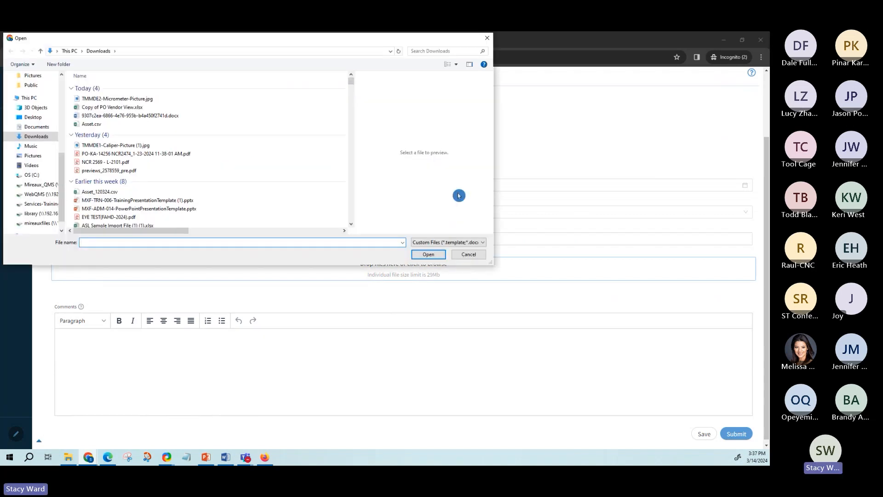
pyautogui.click(468, 254)
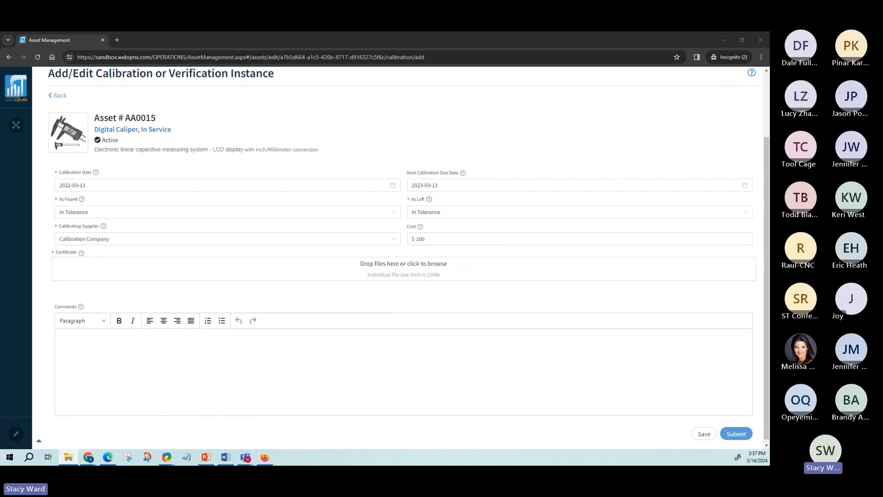
pyautogui.moveTo(445, 201); pyautogui.dragTo(439, 278)
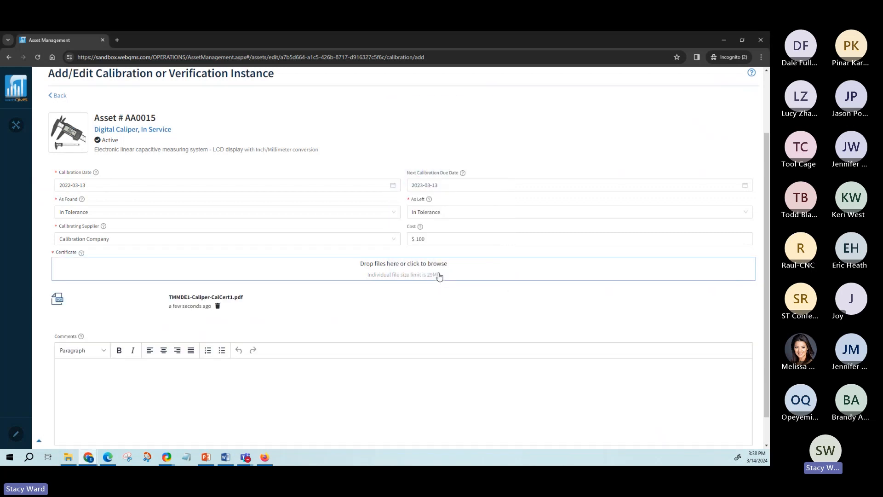
# Add the comment "All is good." and submit the calibration record.
pyautogui.scroll(-1, 415, 293)
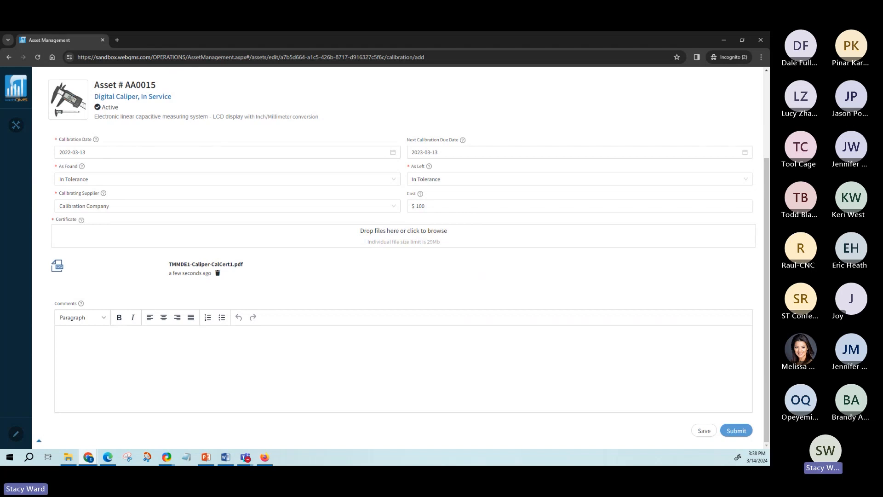
pyautogui.click(443, 390)
pyautogui.write('All is good.')
pyautogui.click(736, 431)
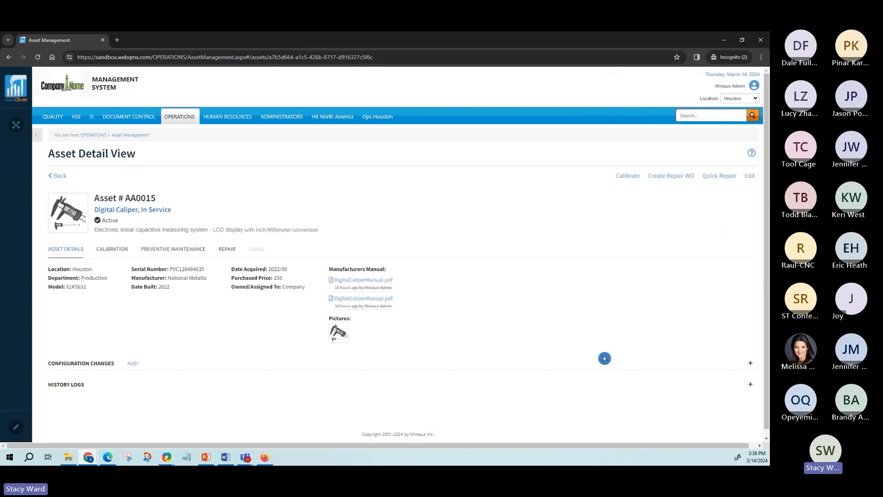
# Review the caliper's calibration history, opening and closing the certificate and checking the follow-up, status and next due date.
pyautogui.click(113, 249)
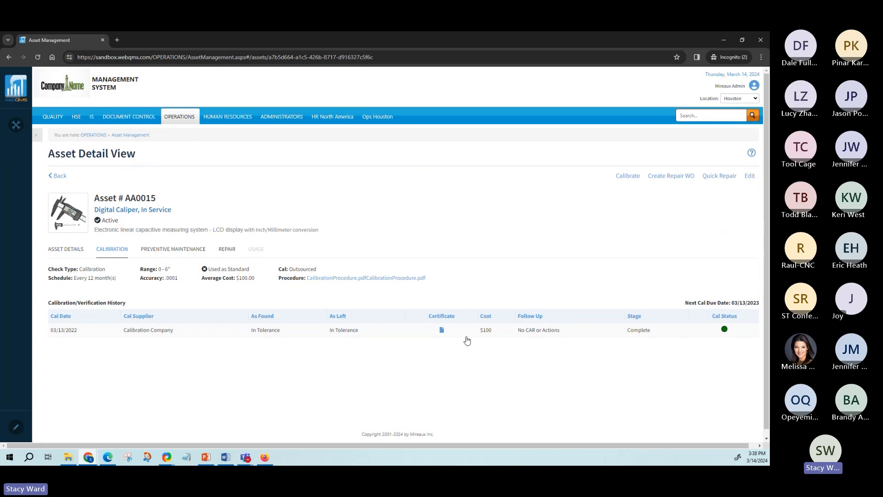
pyautogui.click(441, 330)
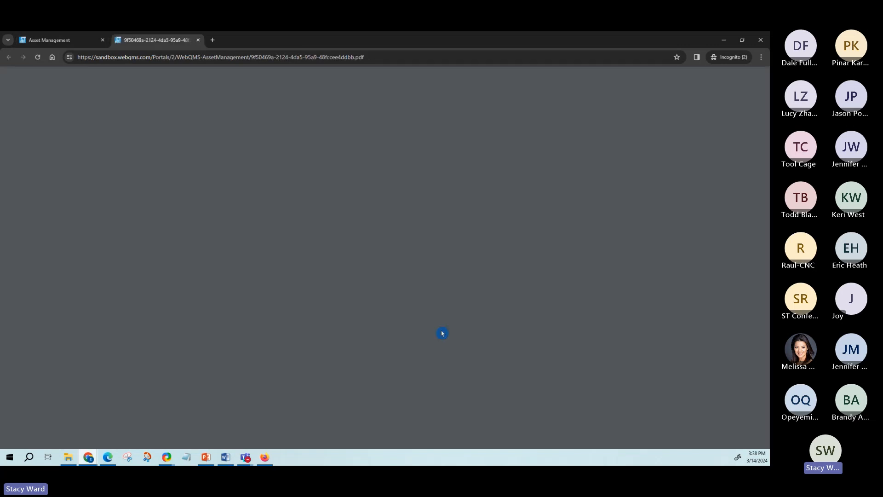
pyautogui.click(200, 41)
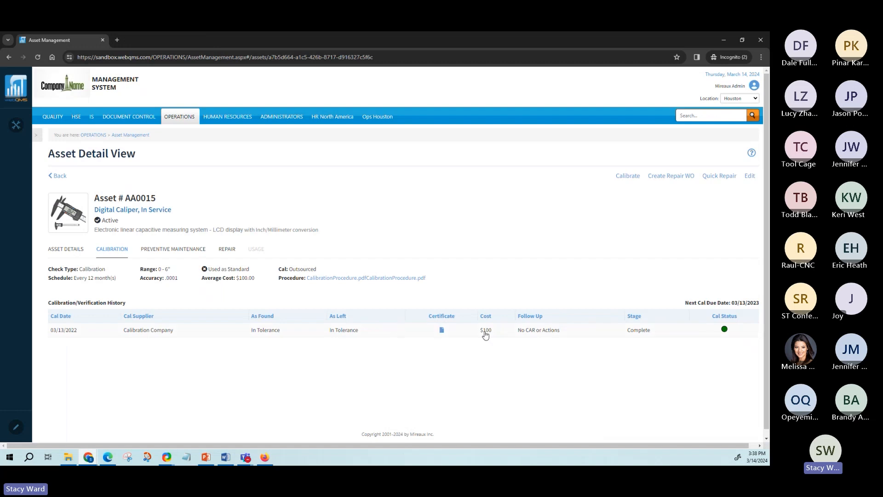
pyautogui.click(580, 344)
pyautogui.click(742, 300)
pyautogui.click(747, 311)
# Start another calibration record for asset AA0015 with the calibration date 2023-03-13.
pyautogui.click(624, 180)
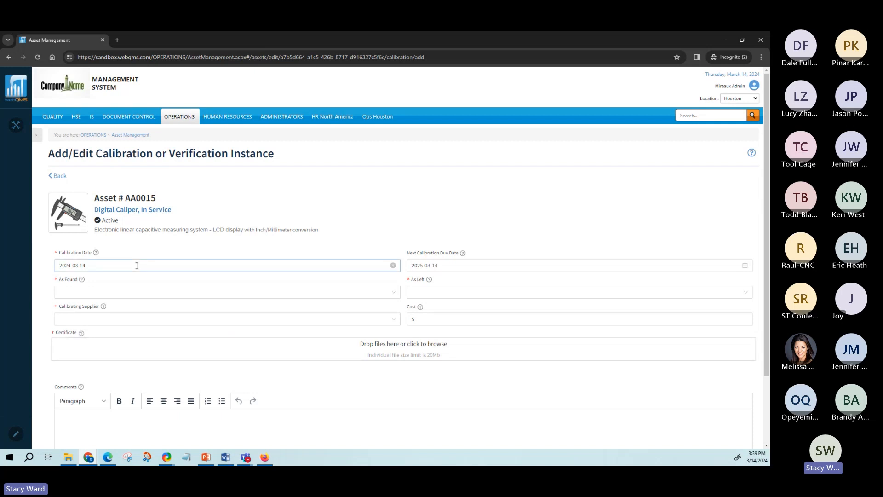
pyautogui.click(130, 266)
pyautogui.click(63, 282)
pyautogui.click(81, 334)
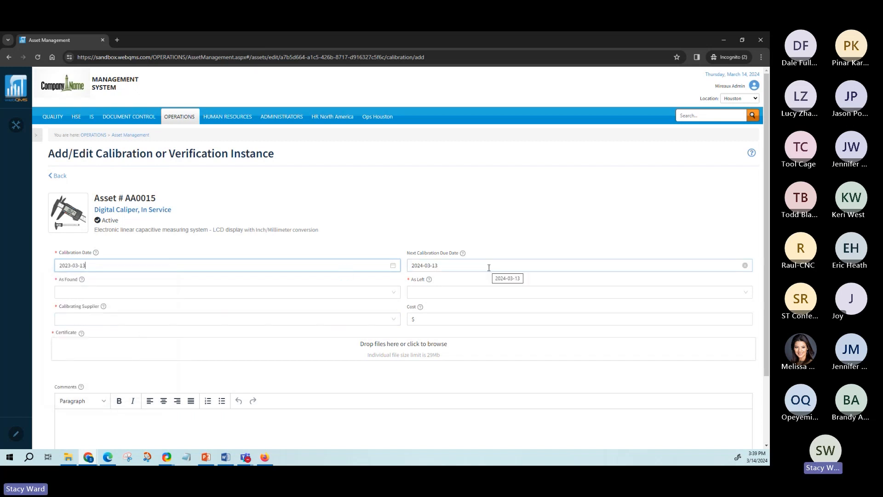
# Set the As Found result to Out of Tolerance and the As Left result to In Tolerance.
pyautogui.click(327, 292)
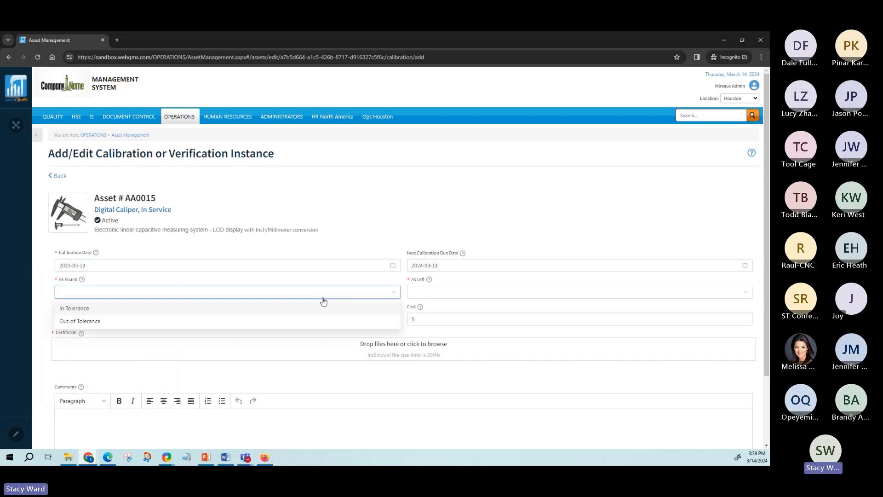
pyautogui.click(314, 320)
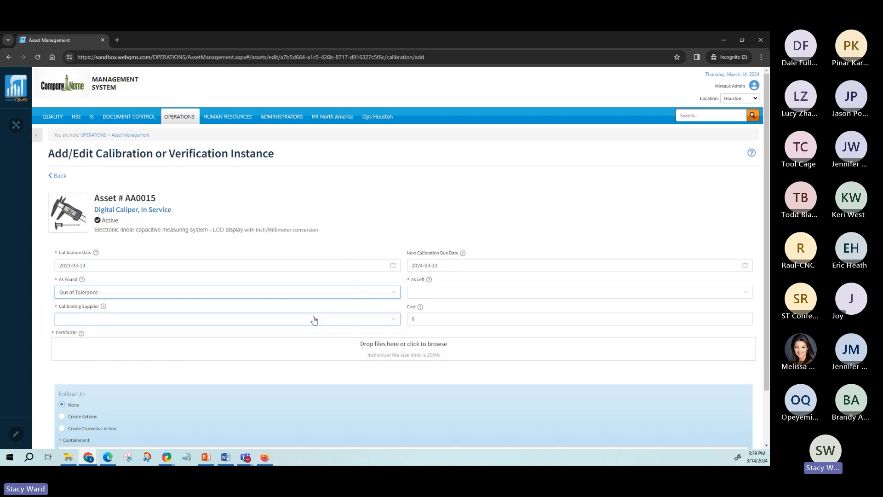
pyautogui.click(471, 293)
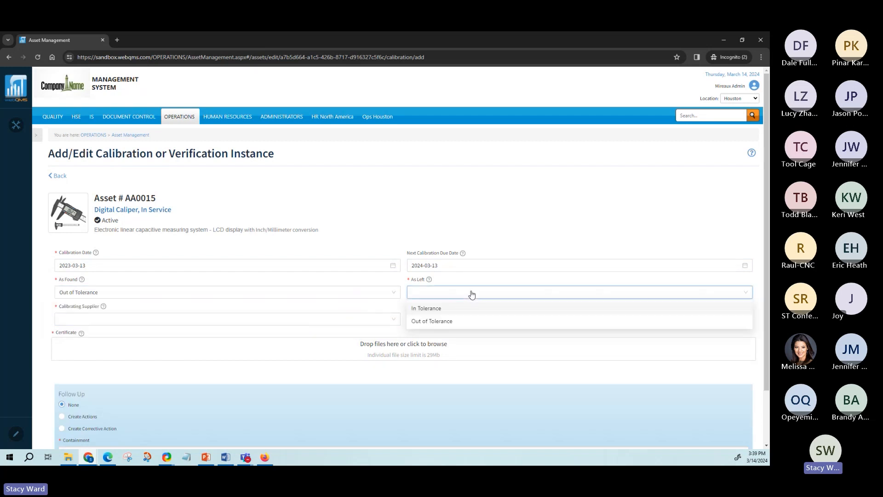
pyautogui.click(471, 307)
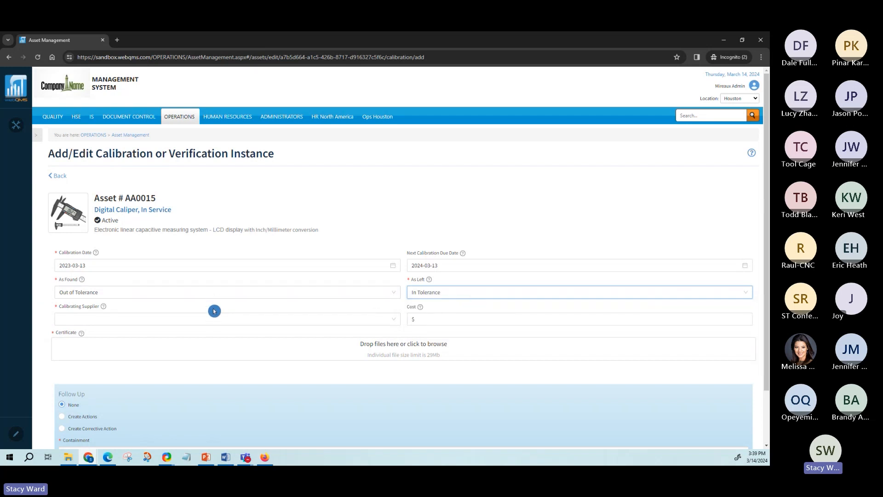
# Select Calibration Company as the supplier for the second calibration and enter a cost of $85.
pyautogui.scroll(-2, 214, 311)
pyautogui.click(104, 258)
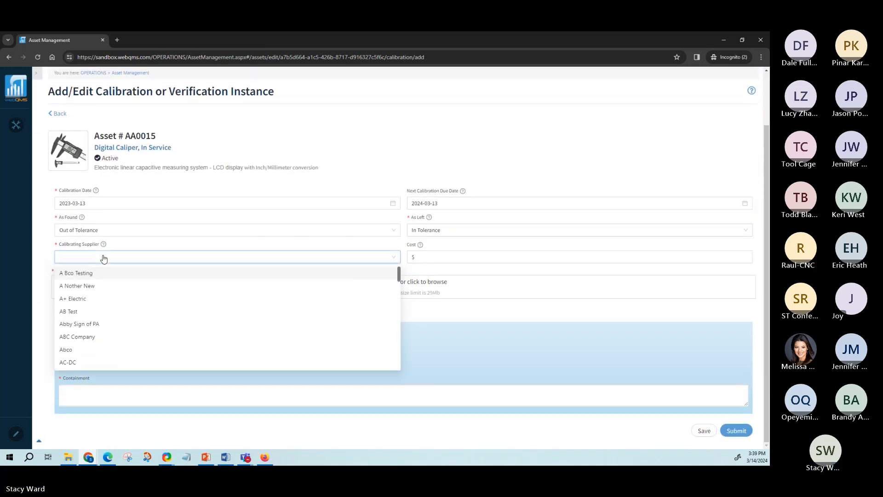
pyautogui.click(104, 259)
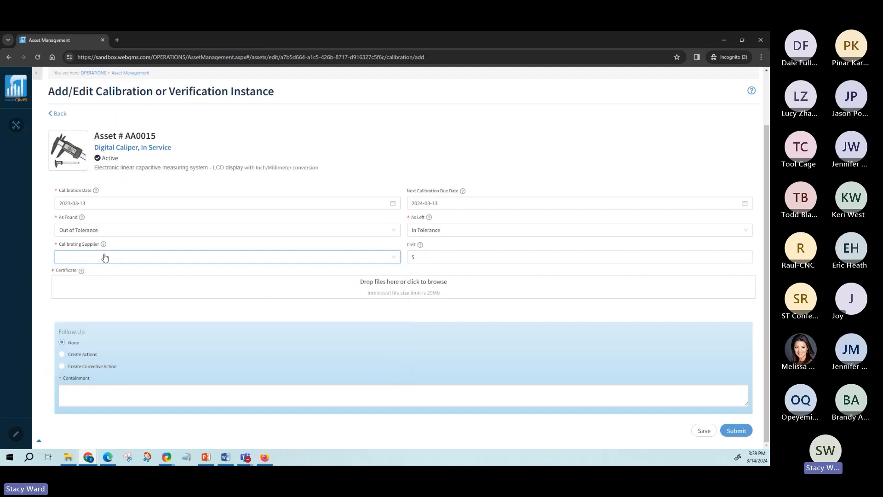
pyautogui.click(108, 260)
pyautogui.scroll(-3, 170, 343)
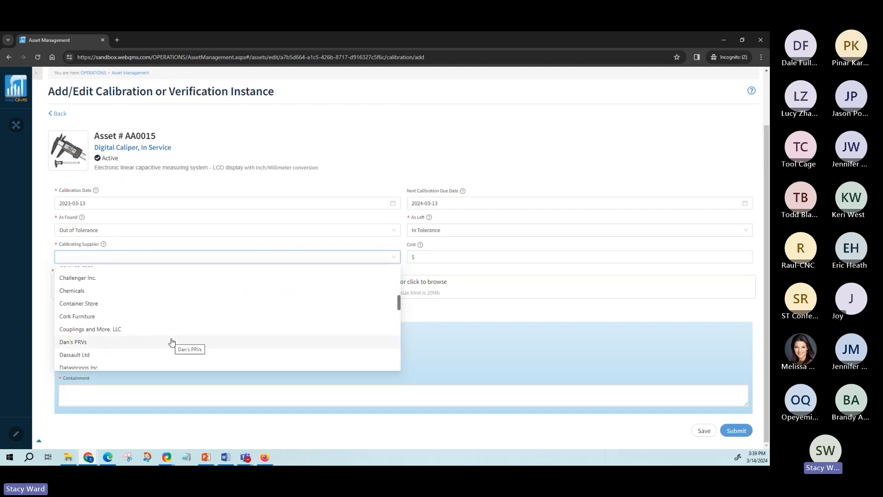
pyautogui.scroll(1, 97, 313)
pyautogui.click(96, 281)
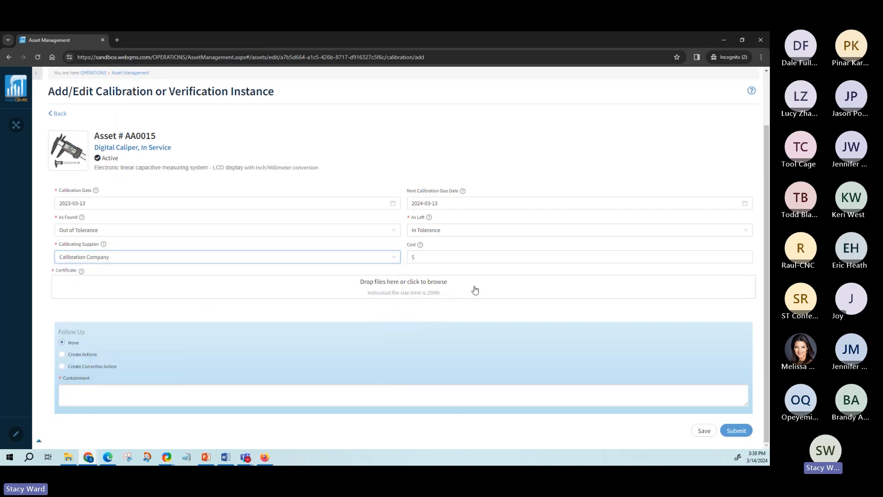
pyautogui.click(489, 259)
pyautogui.write('85')
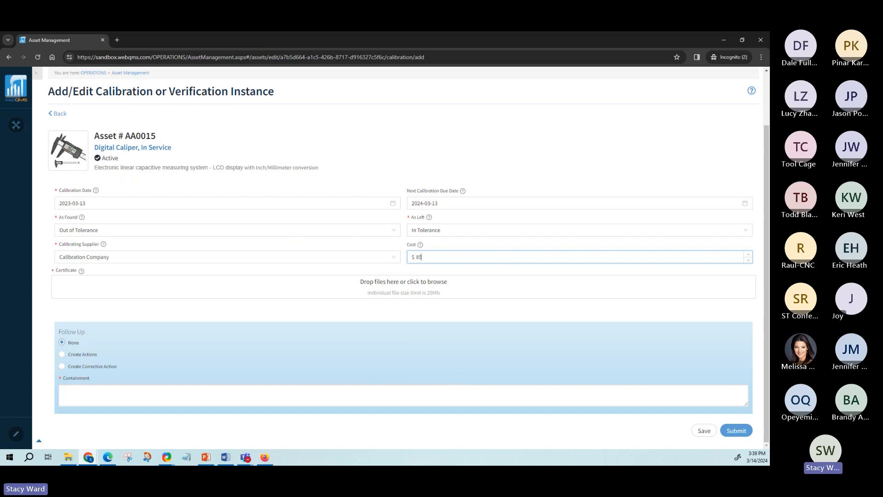
# Attach TMMDE1-Caliper-CalCert2.docx as the certificate of the calibration instance.
pyautogui.hotkey('alt', 'Tab')
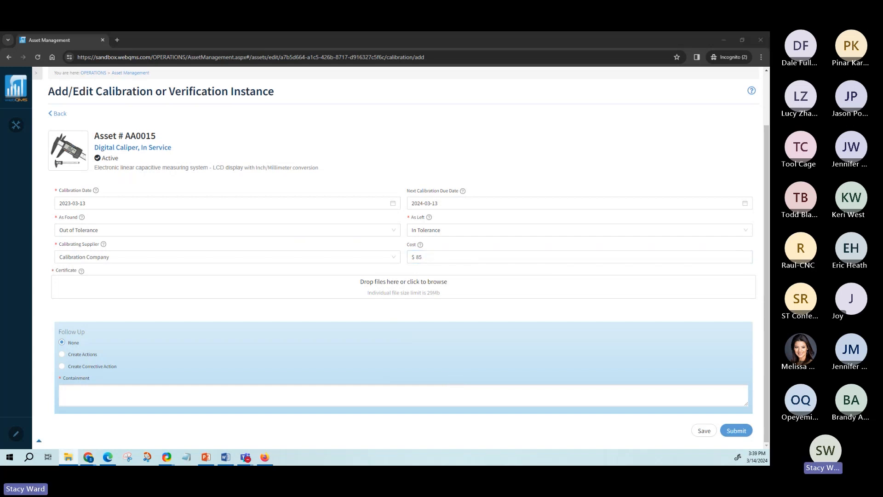
pyautogui.moveTo(765, 216); pyautogui.dragTo(222, 296)
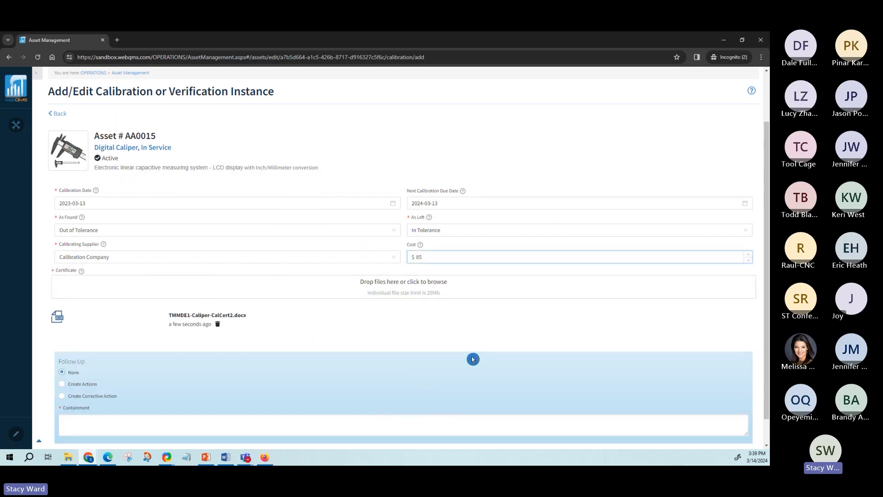
pyautogui.scroll(-1, 473, 358)
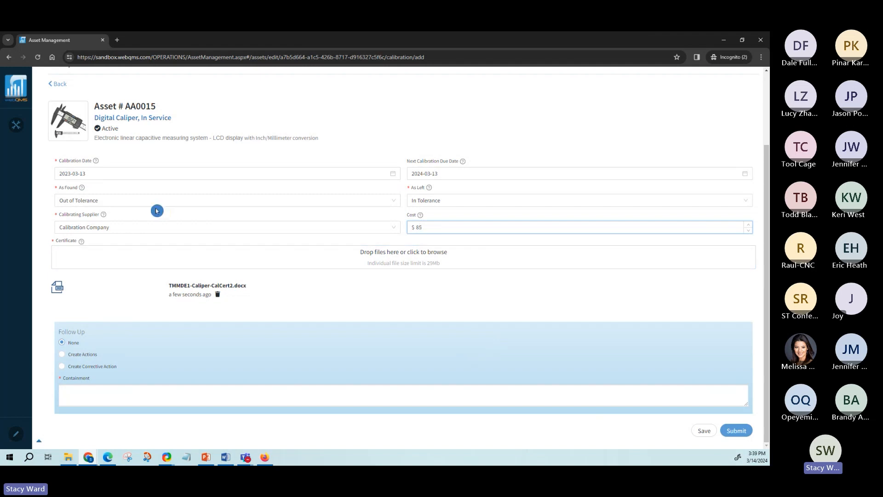
# Set the calibration's follow-up to Create Actions.
pyautogui.click(63, 349)
pyautogui.click(100, 396)
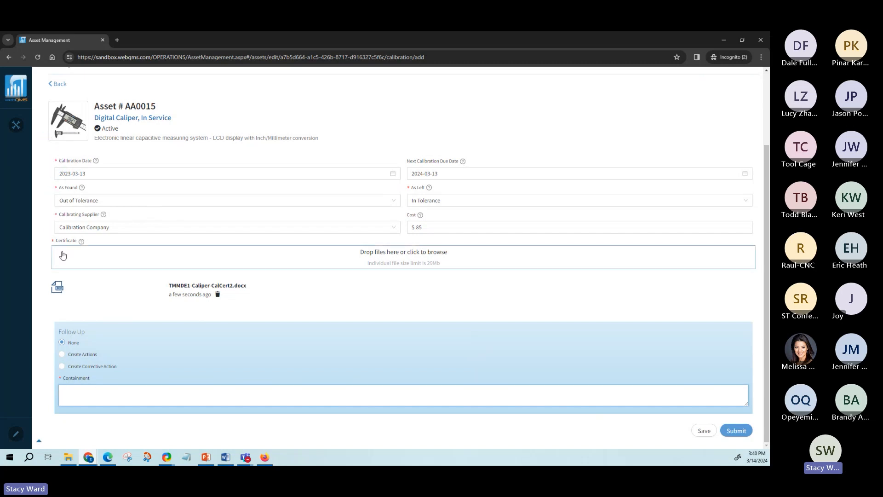
pyautogui.click(65, 388)
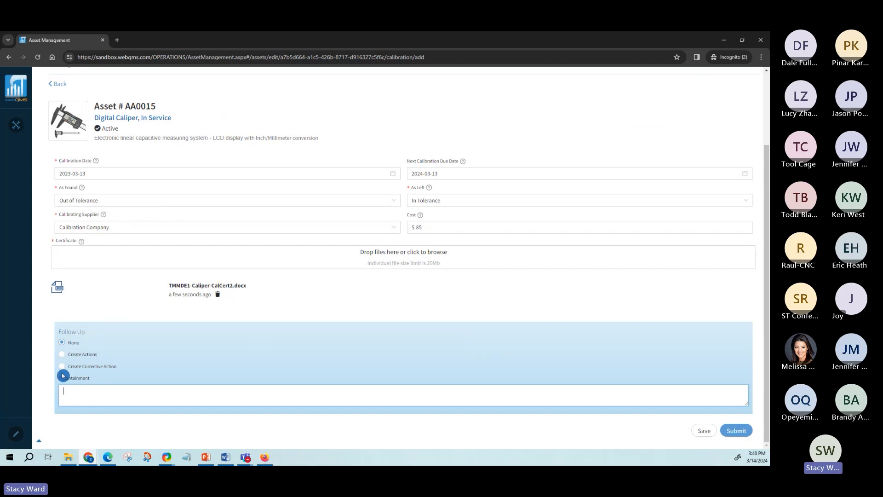
pyautogui.click(62, 354)
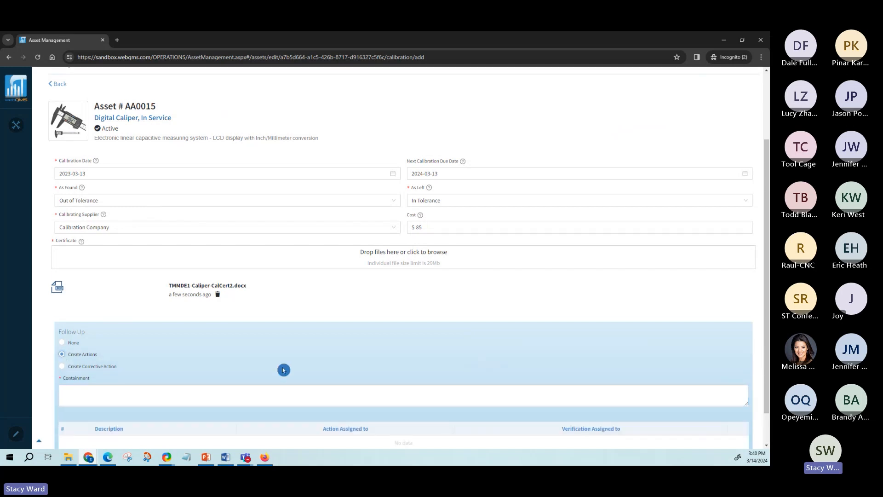
pyautogui.scroll(-1, 284, 370)
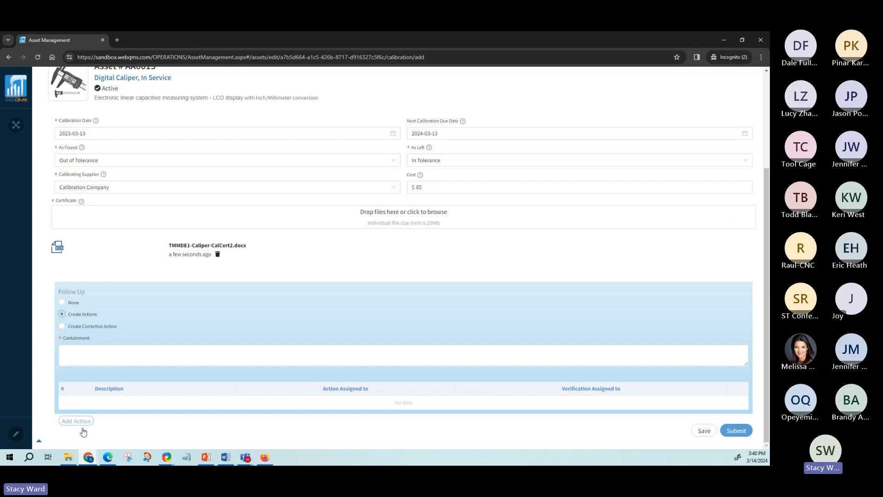
# Set the follow-up to Create Corrective Action and assign the RCA to Mireaux User.
pyautogui.click(62, 326)
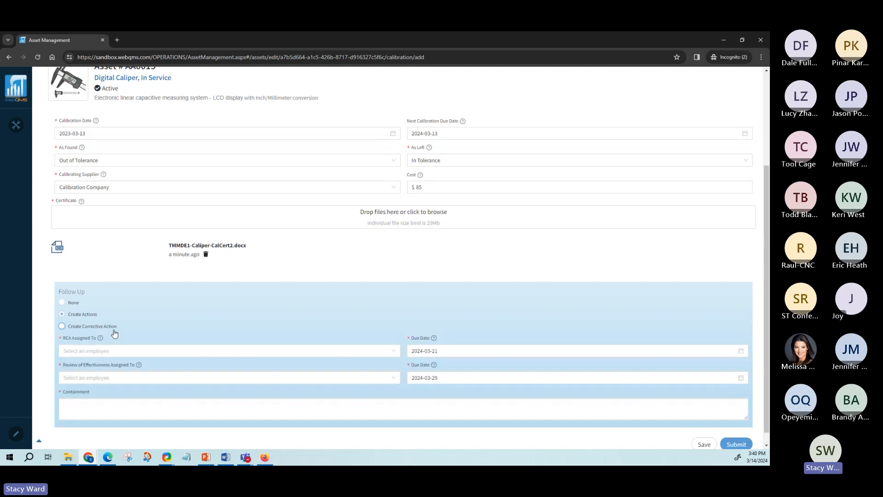
pyautogui.click(173, 333)
pyautogui.click(76, 352)
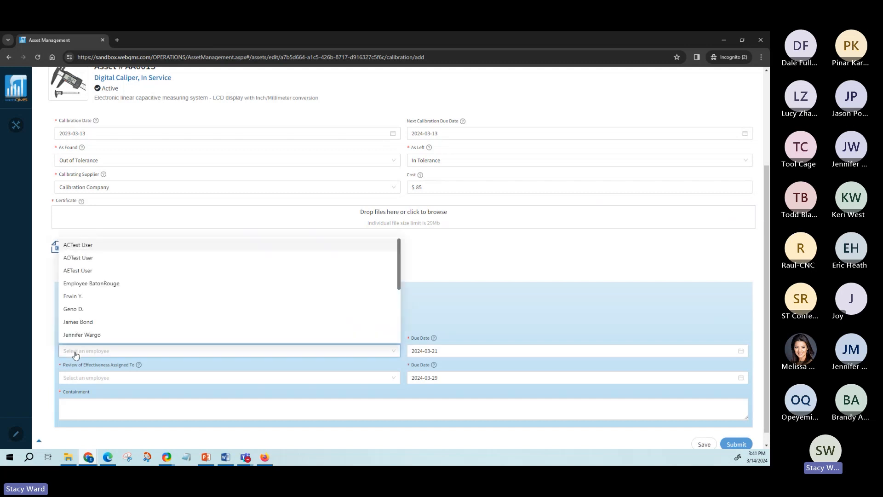
pyautogui.press('Escape')
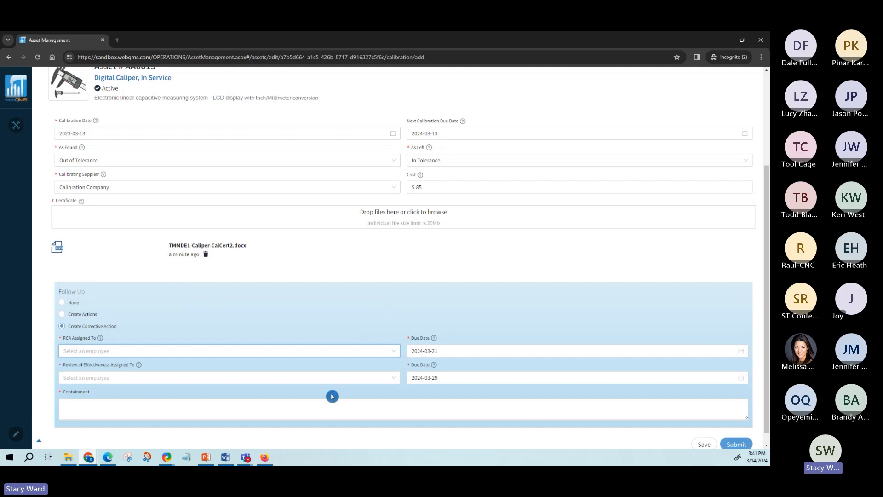
pyautogui.click(107, 353)
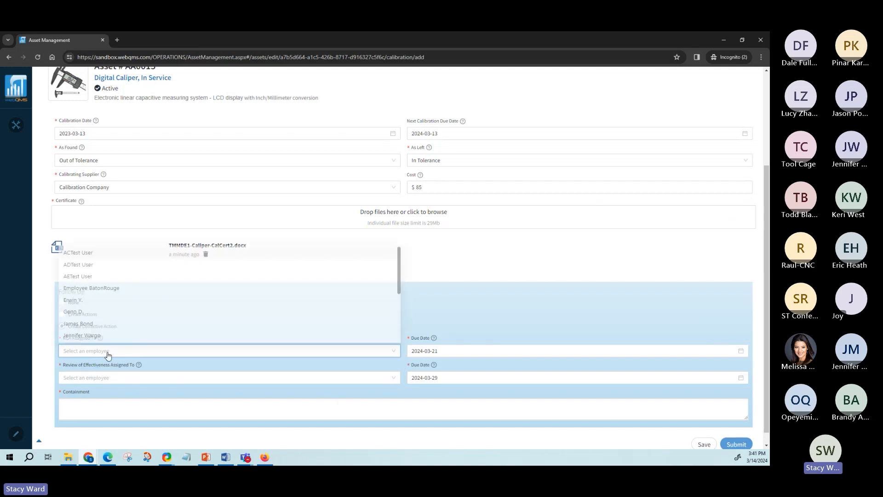
pyautogui.scroll(1, 97, 319)
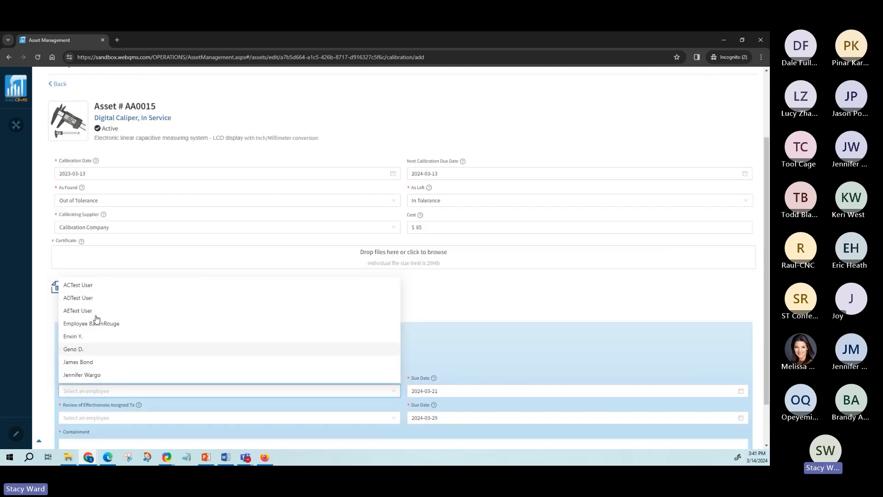
pyautogui.scroll(-1, 95, 318)
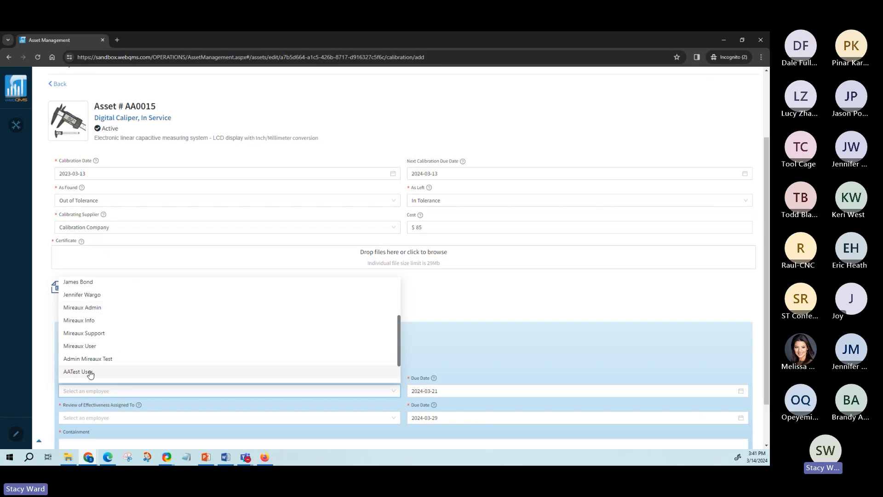
pyautogui.click(137, 350)
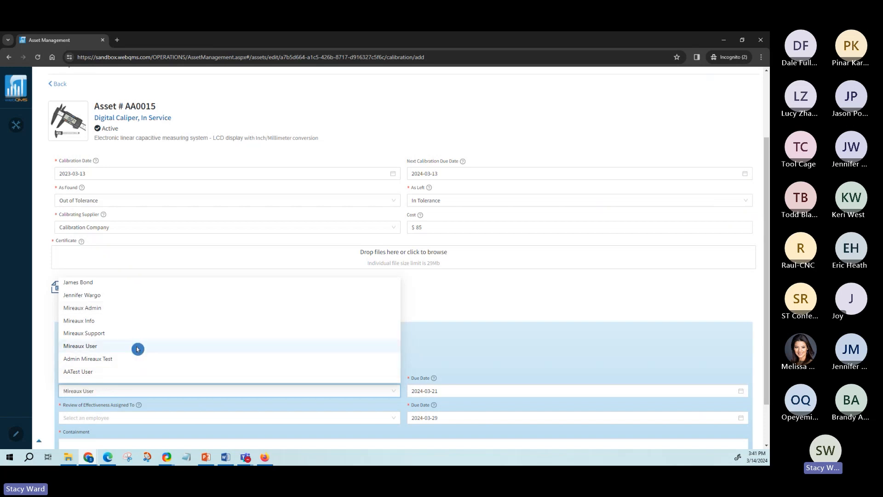
# Assign the corrective action's review of effectiveness to Mireaux Info.
pyautogui.scroll(-1, 370, 363)
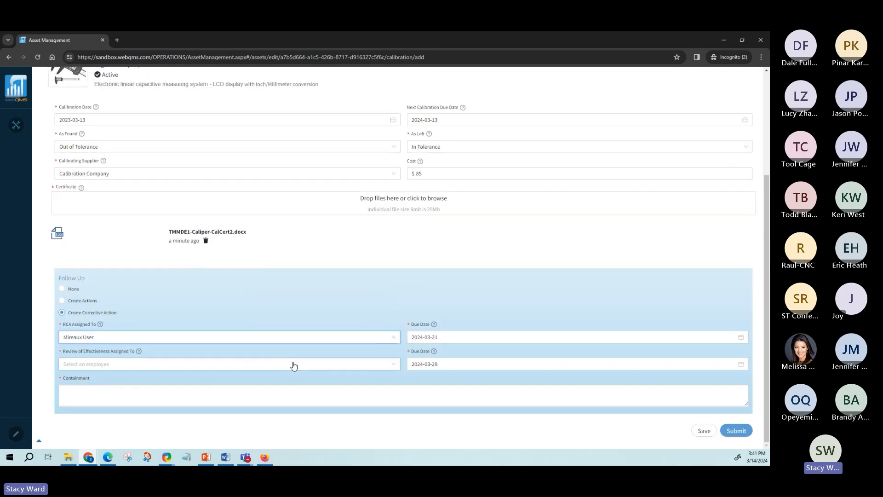
pyautogui.click(140, 366)
pyautogui.scroll(-3, 154, 329)
pyautogui.scroll(3, 157, 326)
pyautogui.scroll(-3, 158, 326)
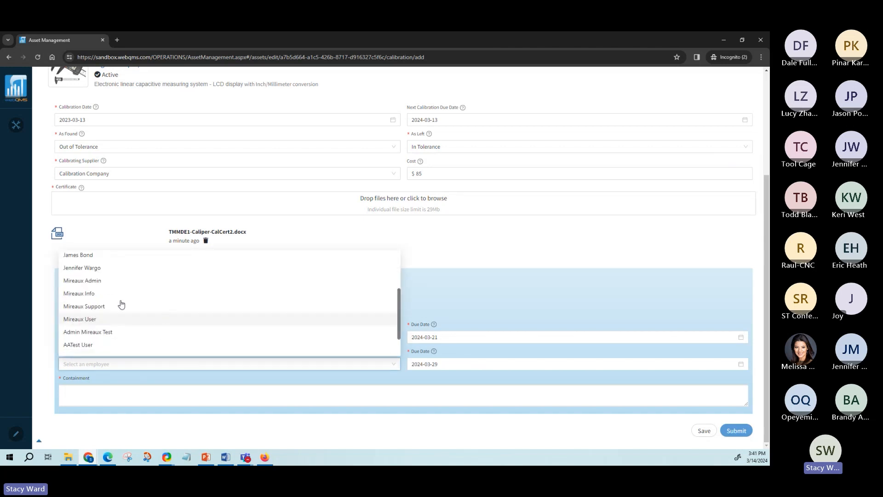
pyautogui.click(142, 308)
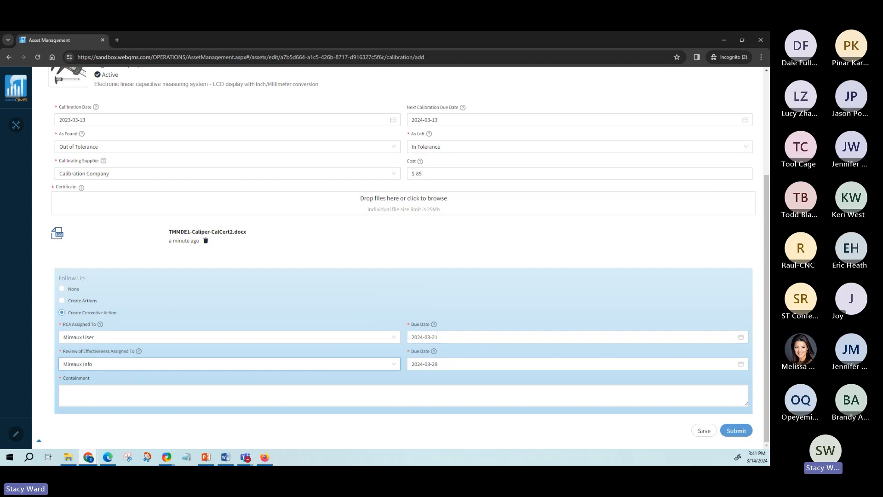
# Enter "Product inspected with this tool was quarantined" as the containment and submit the calibration instance.
pyautogui.hotkey('alt', 'Tab')
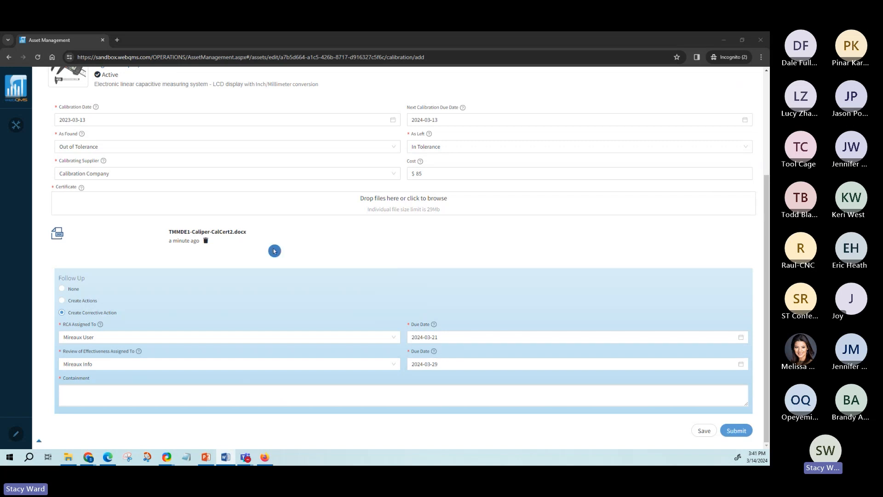
pyautogui.click(234, 389)
pyautogui.write('Product inspected with this tool was quarantined')
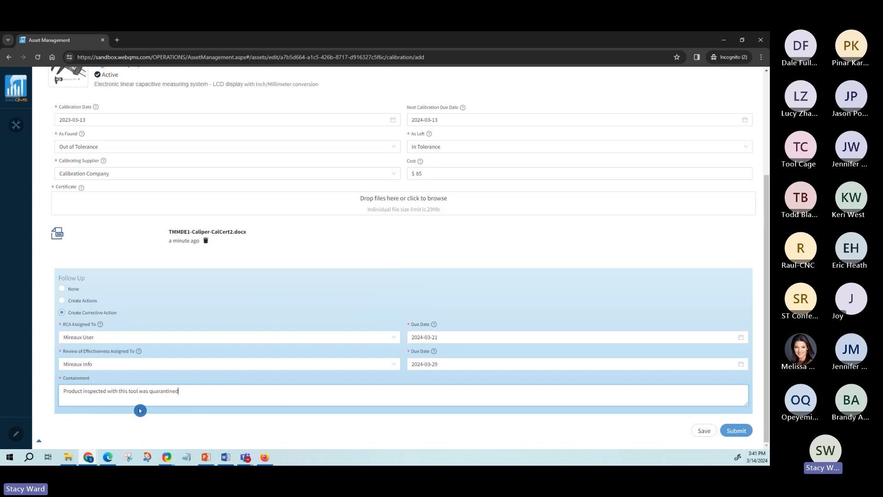
pyautogui.click(738, 434)
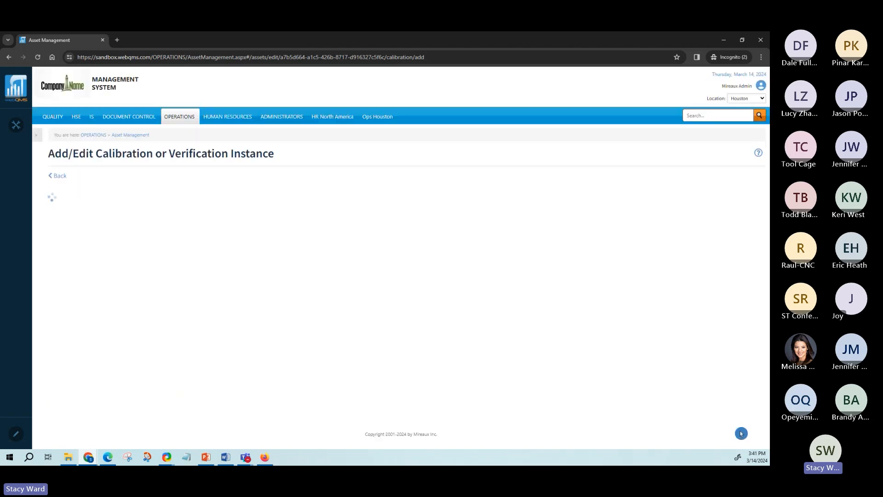
# Switch to AssetMgmt-AssetsAndCal.pptx in PowerPoint and review the email slides on RCA assignment, action assignment, verification and rejected actions.
pyautogui.click(206, 457)
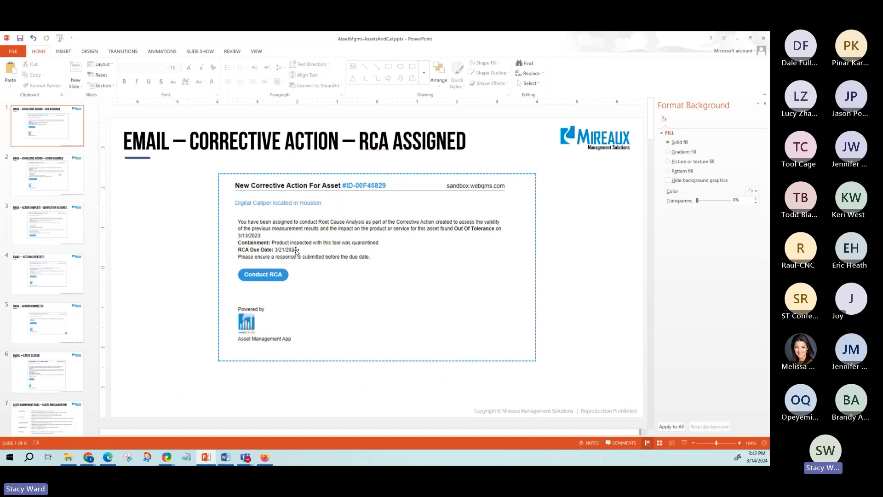
pyautogui.click(53, 131)
pyautogui.click(43, 176)
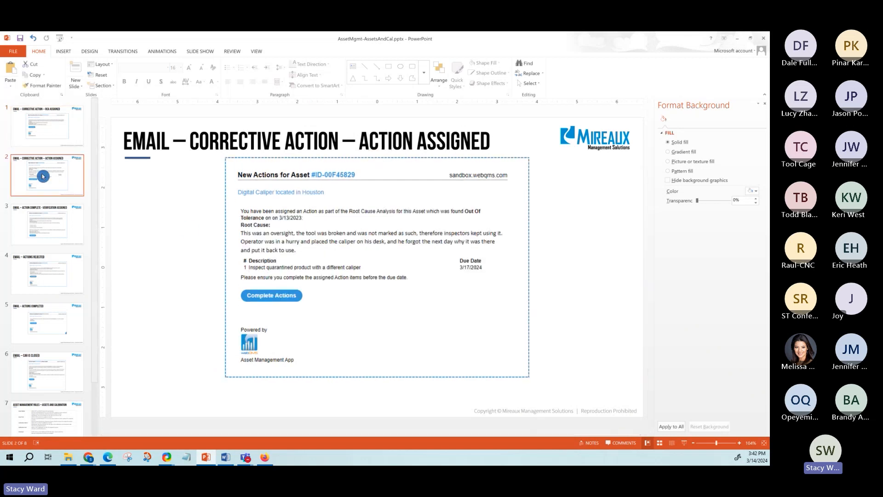
pyautogui.click(48, 222)
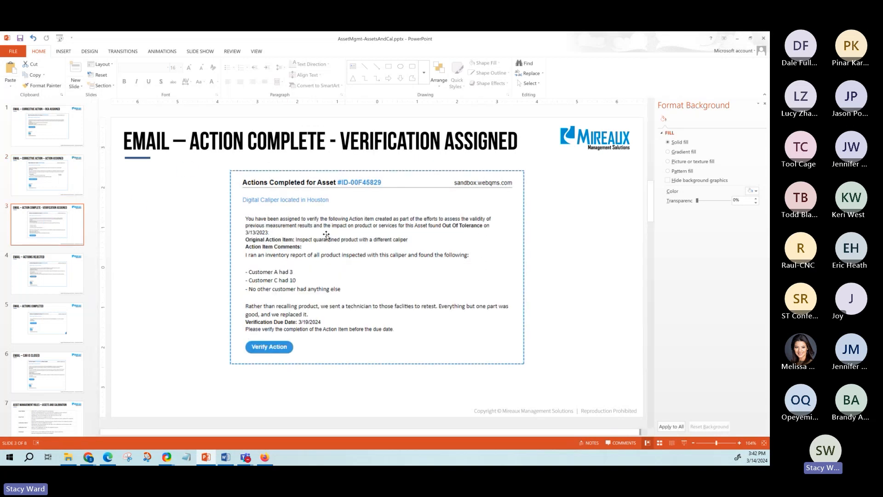
pyautogui.click(40, 282)
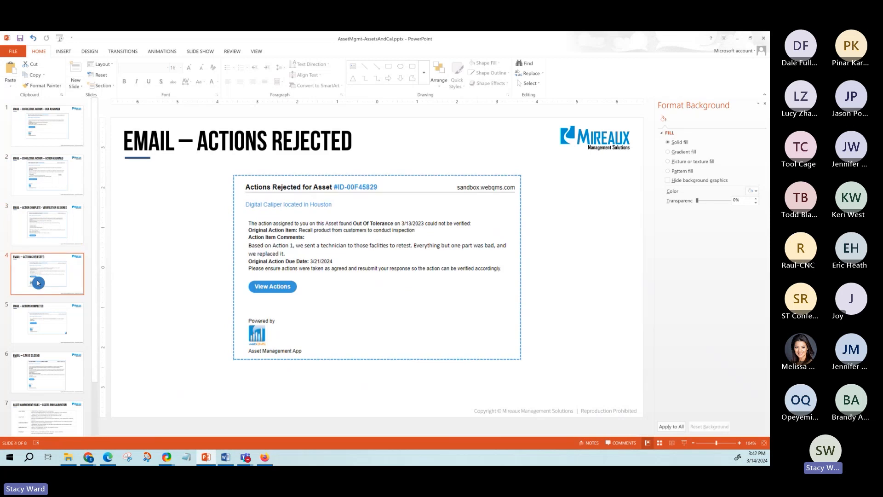
pyautogui.click(39, 231)
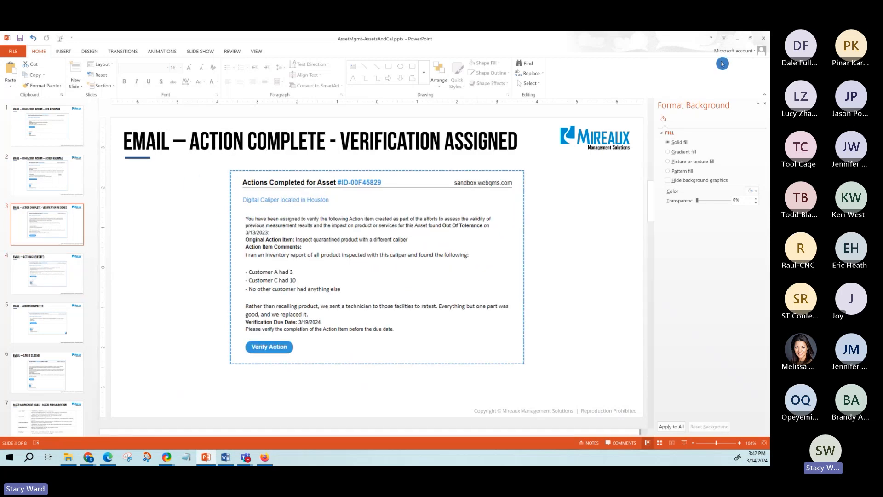
pyautogui.click(737, 39)
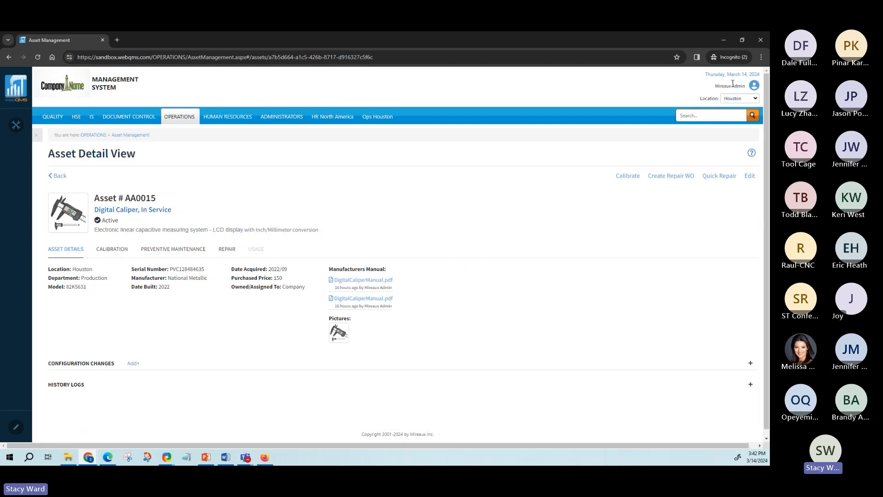
# Switch to the sandbox session in the Edge InPrivate window and open the Asset Management asset list.
pyautogui.click(84, 461)
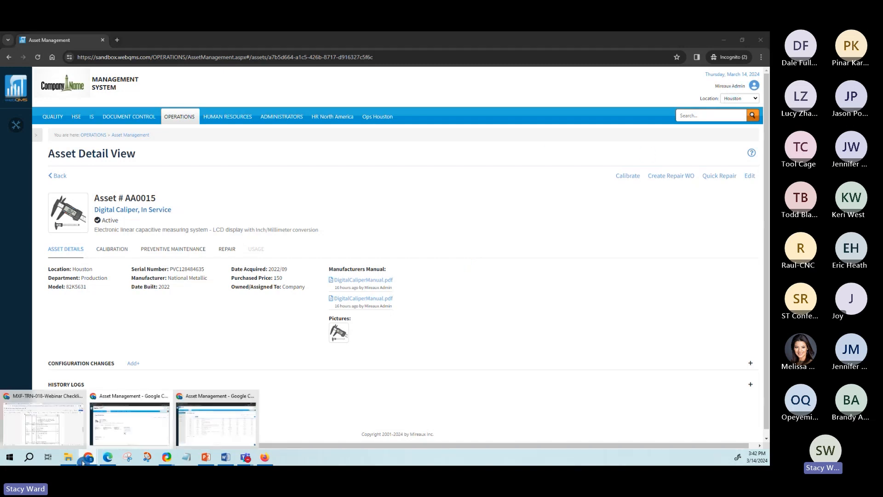
pyautogui.click(108, 456)
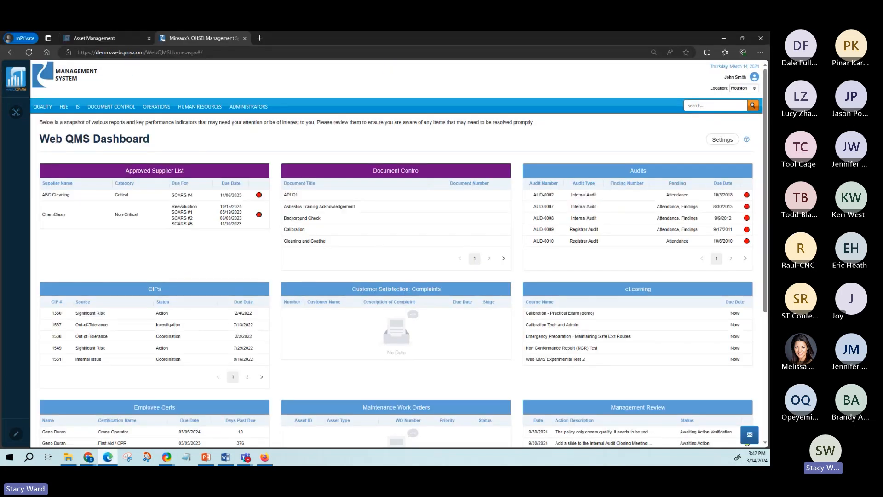
pyautogui.click(754, 77)
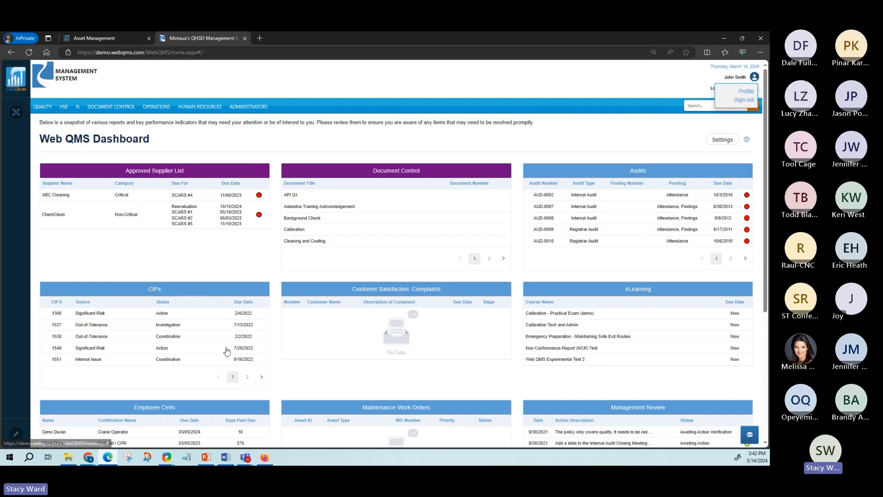
pyautogui.click(104, 41)
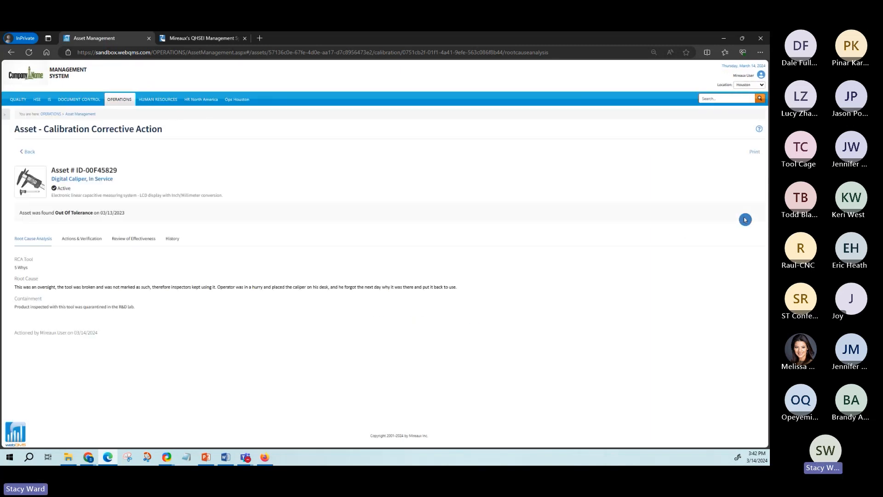
pyautogui.click(28, 152)
pyautogui.moveTo(119, 102)
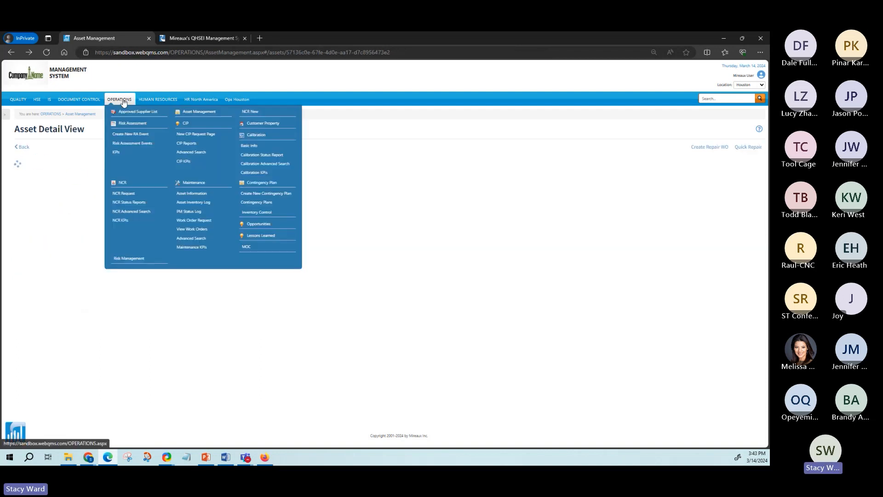
pyautogui.click(185, 113)
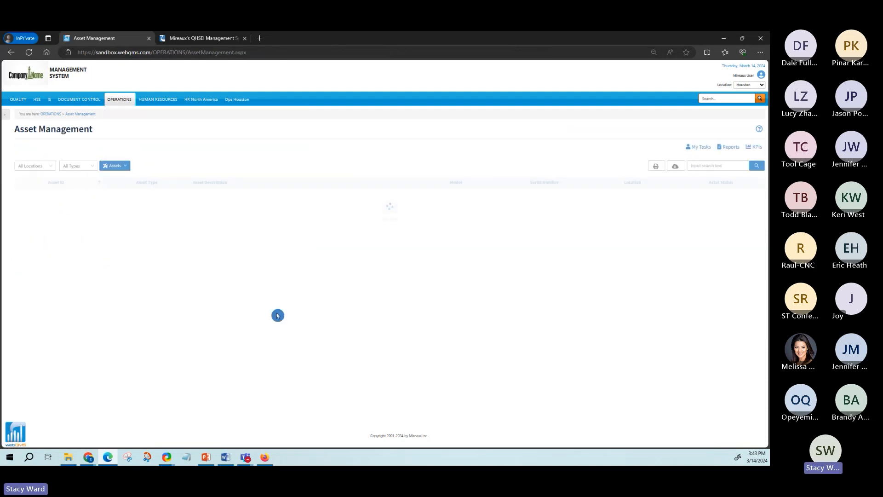
# Open the pending RCA corrective action of digital caliper AA0015 from My Tasks.
pyautogui.click(724, 163)
pyautogui.write('AA0')
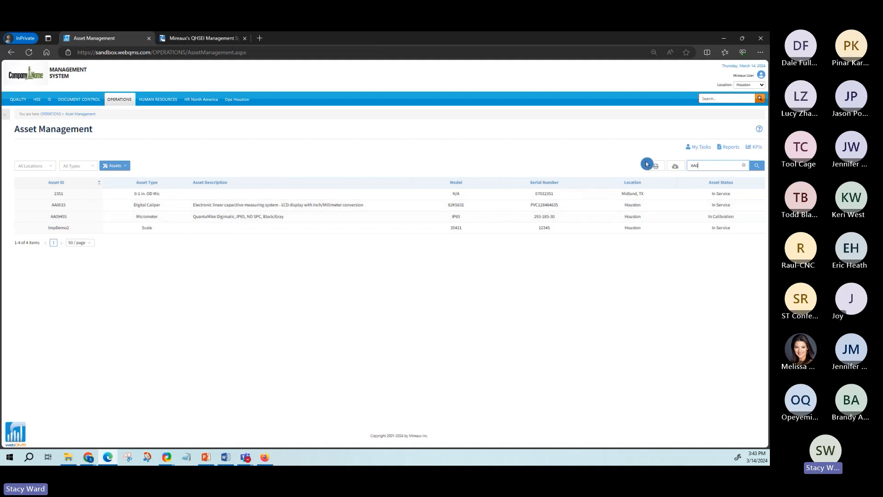
pyautogui.click(699, 147)
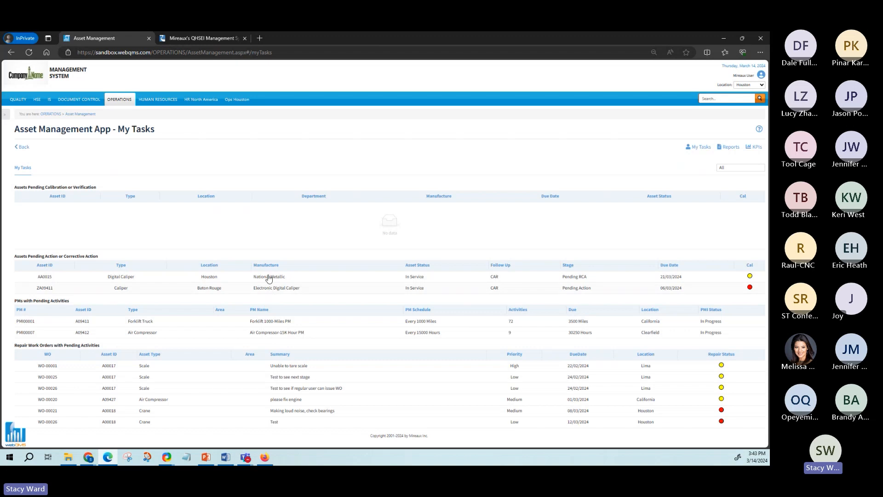
pyautogui.click(31, 210)
pyautogui.click(581, 278)
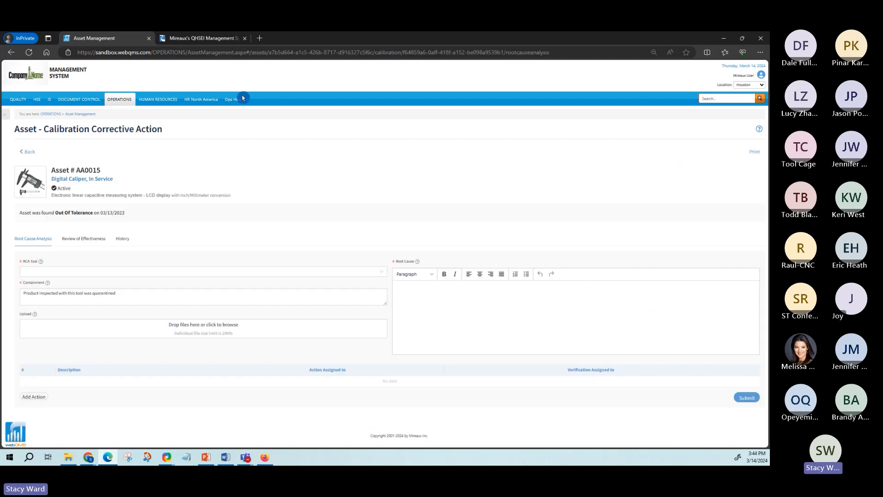
# Set the RCA tool to 5 Whys and enter the root cause describing the broken, unmarked caliper that the operator put back to use.
pyautogui.moveTo(123, 99)
pyautogui.click(91, 274)
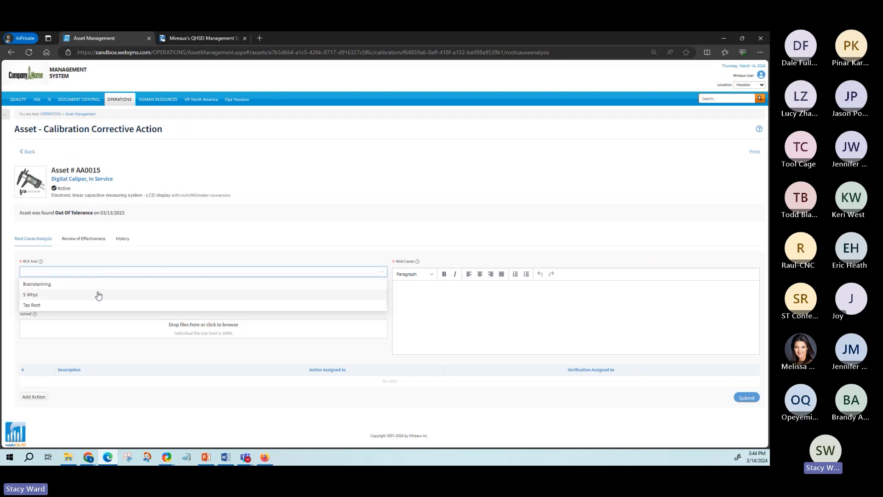
pyautogui.click(98, 293)
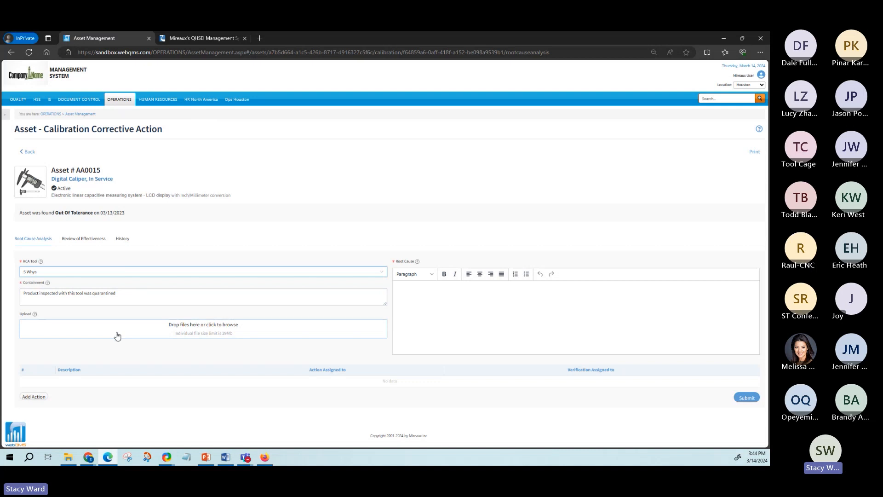
pyautogui.hotkey('alt', 'Tab')
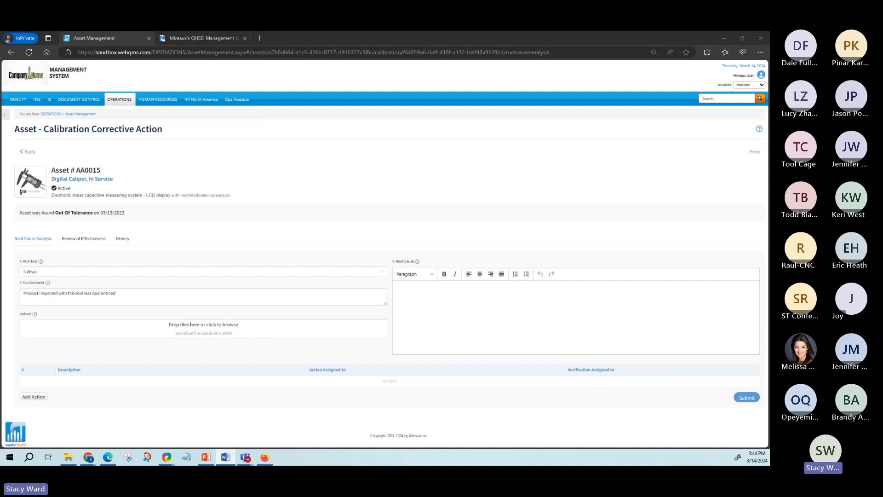
pyautogui.click(470, 309)
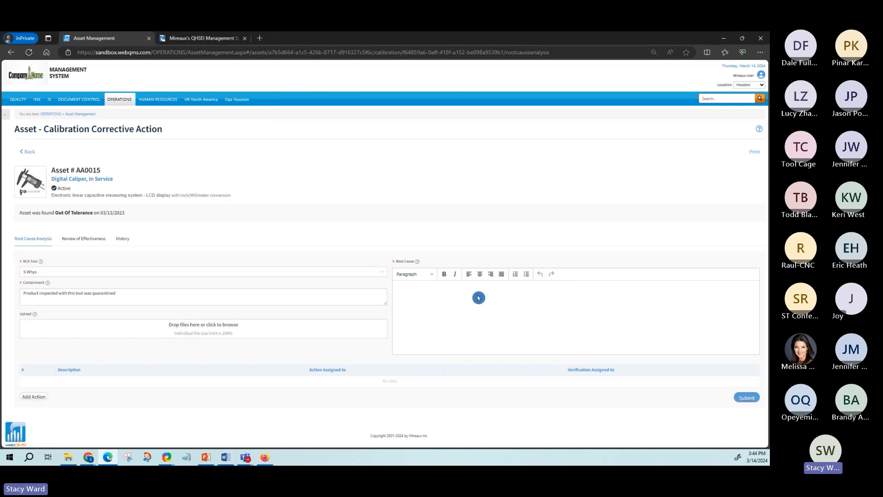
pyautogui.write('This was an oversight, the tool was broken and was not marked as such, therefore inspectors kept using it. Operator was in a hurry and placed the caliper on his desk, and he forgot the next day why it was there and put it back to use.')
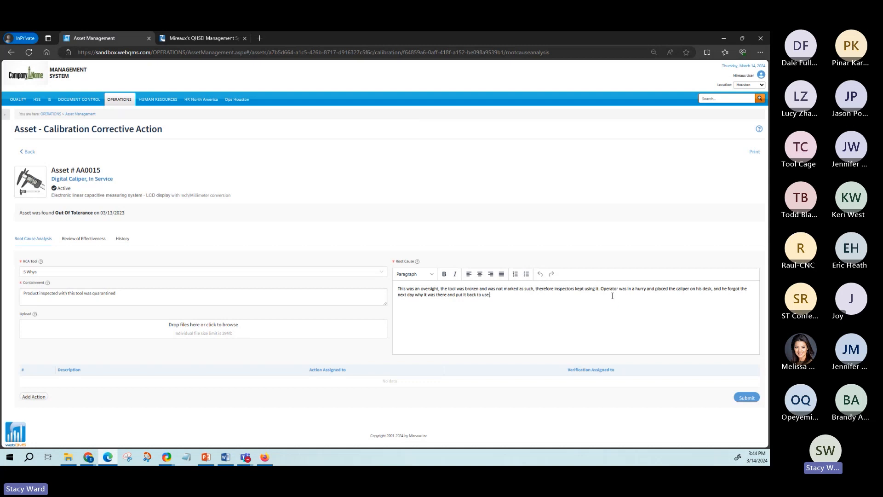
pyautogui.click(677, 301)
pyautogui.click(462, 308)
pyautogui.click(403, 305)
pyautogui.click(502, 305)
# Add the action "Inspect quarantined product with a different caliper", assigned to Mireaux Info with verification assigned to Mireaux User.
pyautogui.click(33, 397)
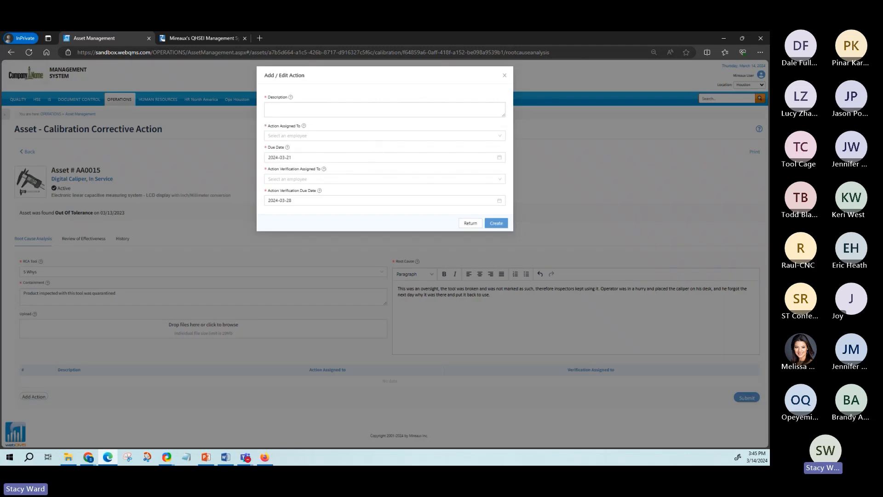
pyautogui.hotkey('alt', 'Tab')
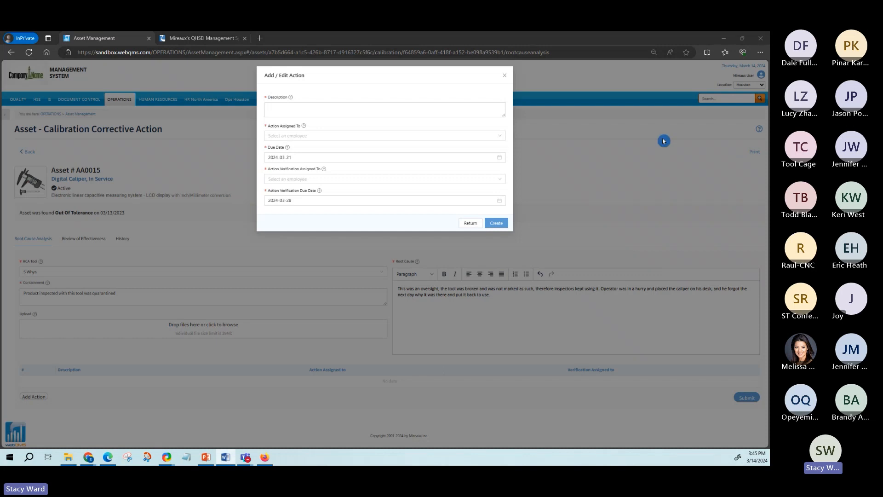
pyautogui.click(459, 109)
pyautogui.write('Inspect quarantined product with a different caliper')
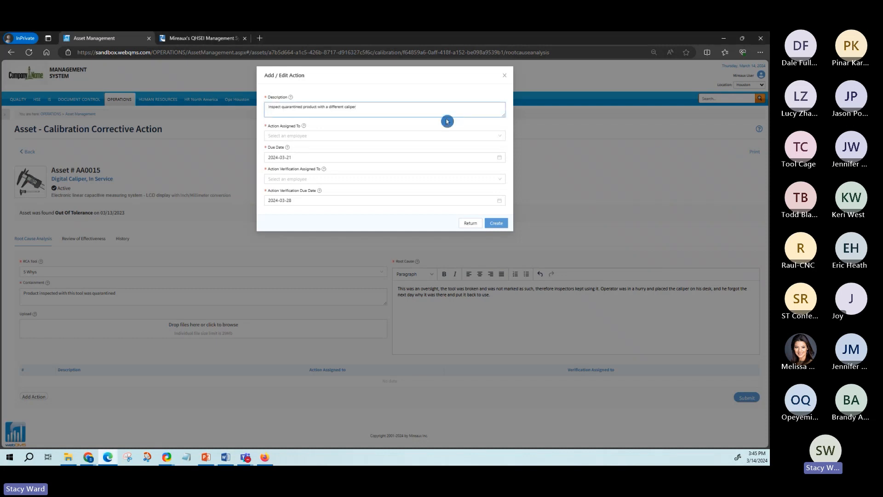
pyautogui.click(336, 136)
pyautogui.scroll(-1, 323, 191)
pyautogui.click(292, 210)
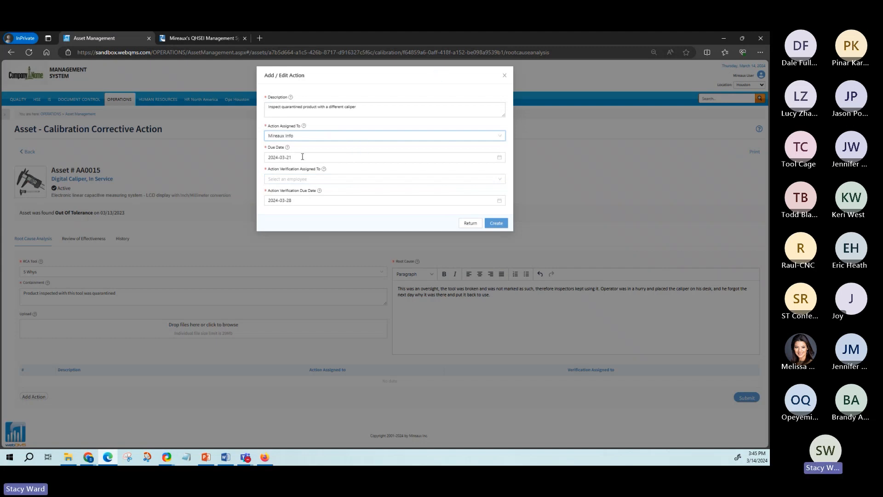
pyautogui.click(302, 181)
pyautogui.scroll(-2, 308, 230)
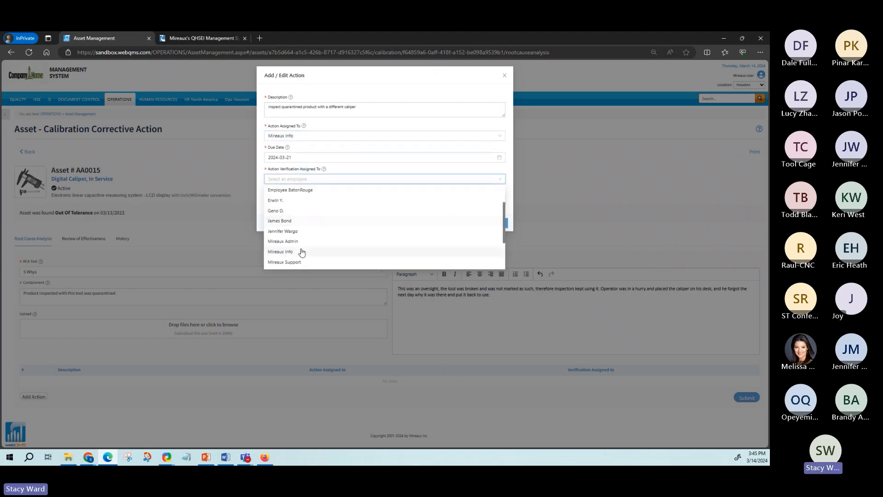
pyautogui.click(282, 240)
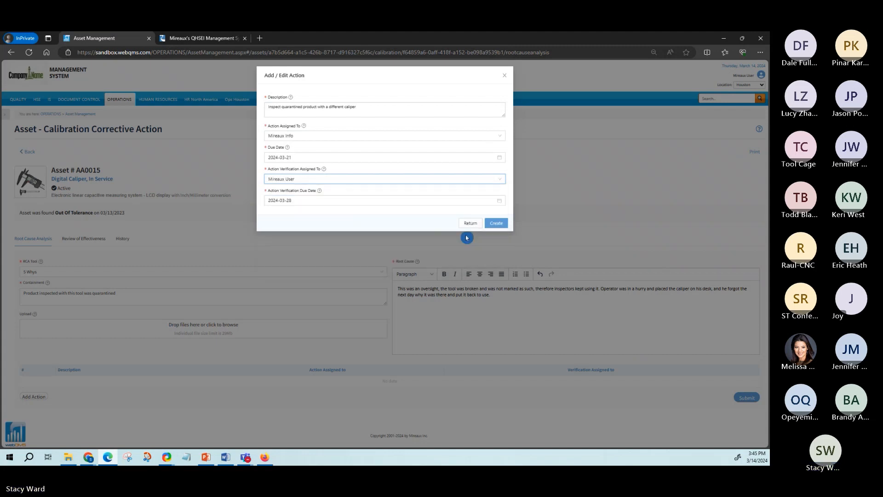
pyautogui.click(497, 223)
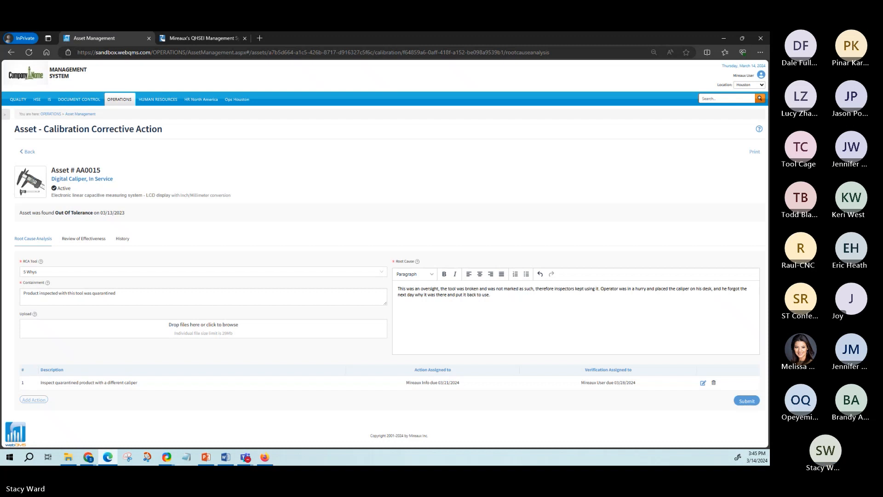
# Add a second action "Recall product from customers to conduct inspection", assigned to Mireaux Info with verification assigned to Mireaux User.
pyautogui.click(45, 401)
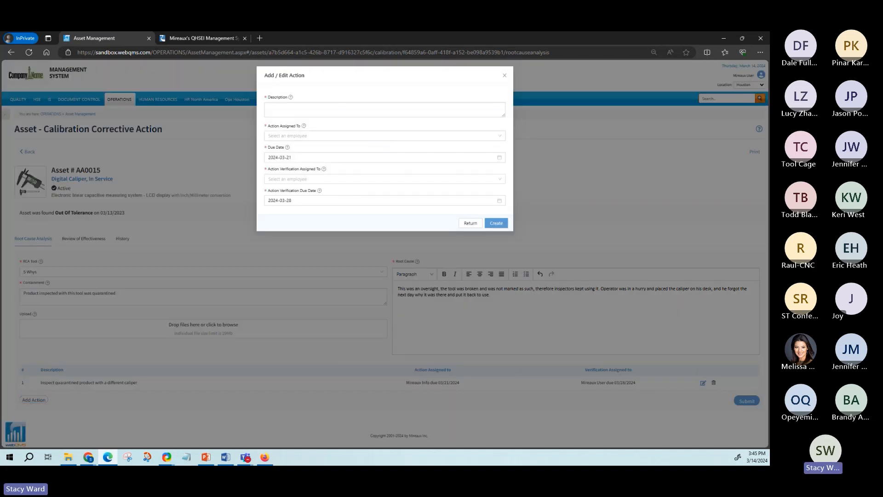
pyautogui.hotkey('alt', 'Tab')
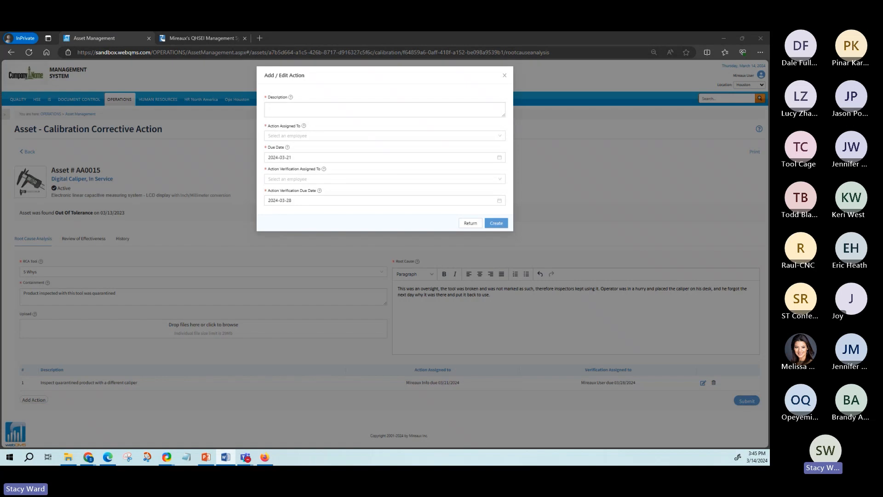
pyautogui.click(472, 114)
pyautogui.write('Recall product from customers to conduct inspection')
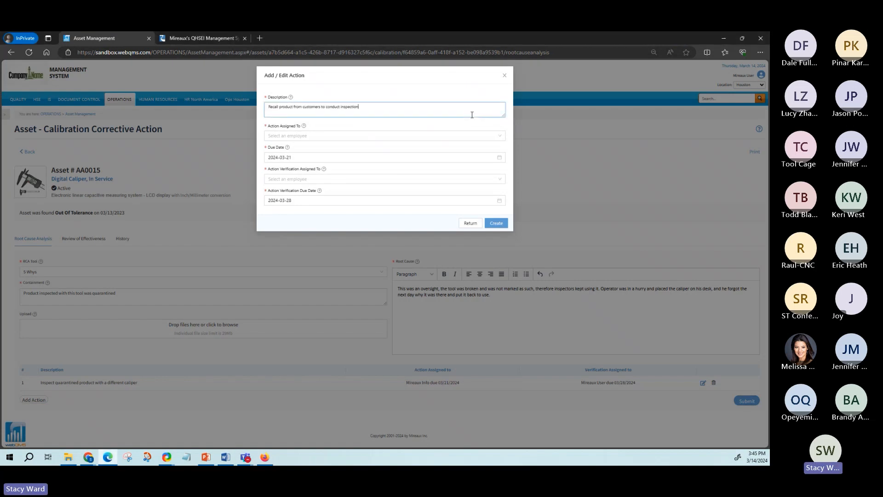
pyautogui.click(355, 138)
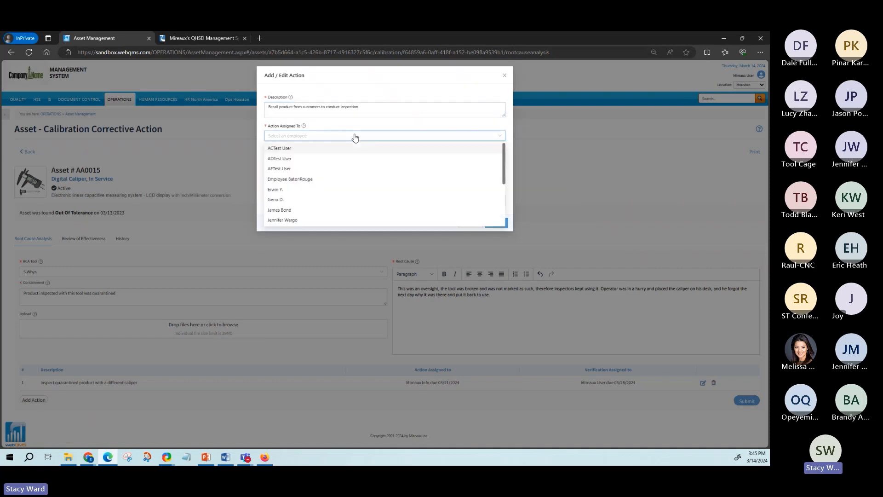
pyautogui.scroll(-3, 327, 173)
pyautogui.click(294, 178)
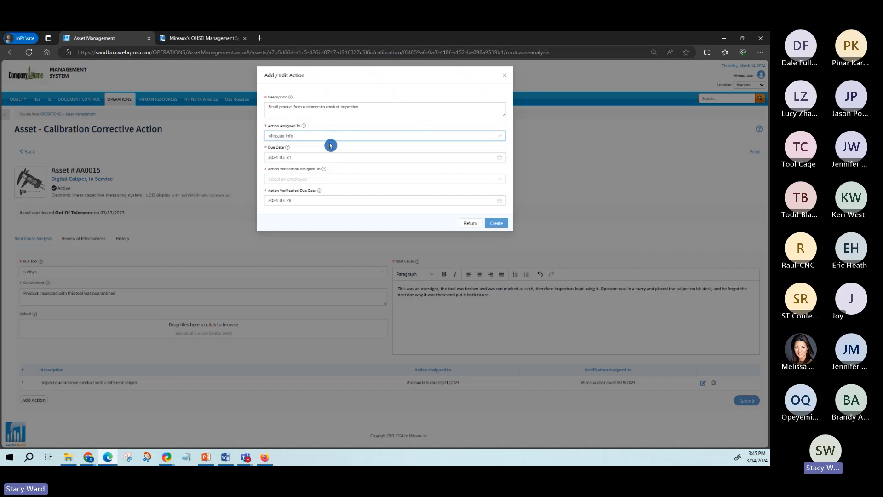
pyautogui.click(323, 181)
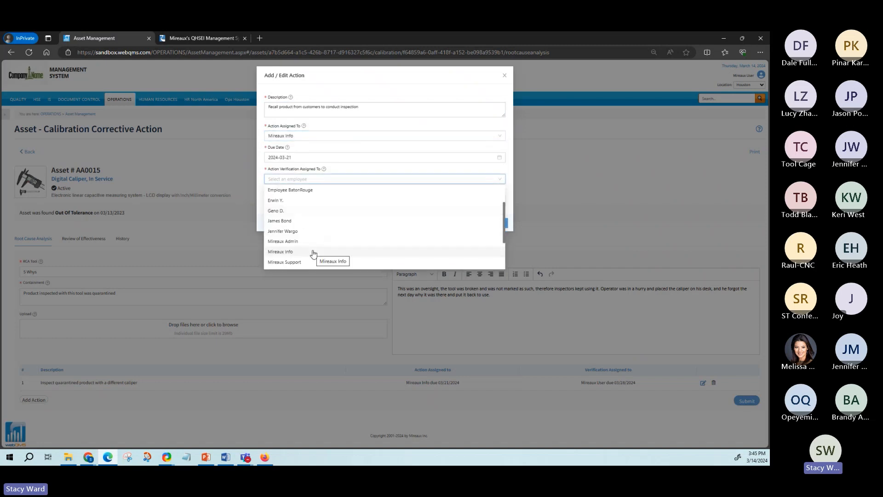
pyautogui.scroll(2, 312, 254)
pyautogui.scroll(-3, 313, 254)
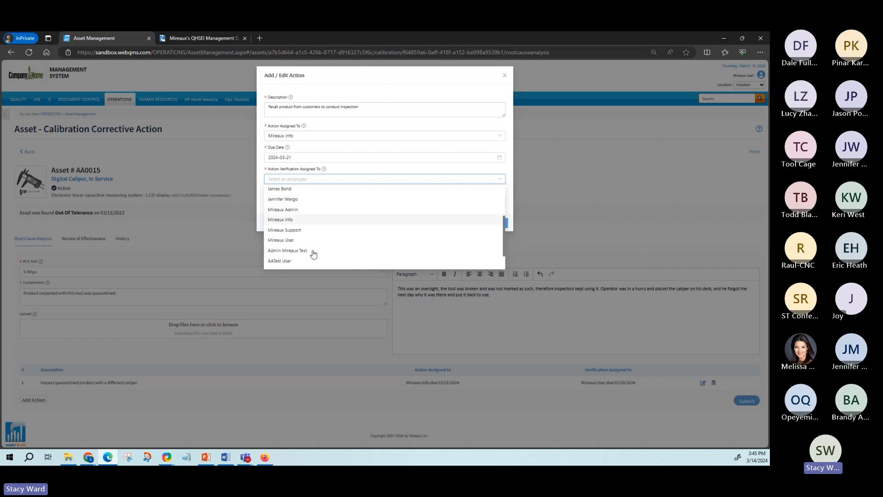
pyautogui.click(420, 256)
pyautogui.click(497, 223)
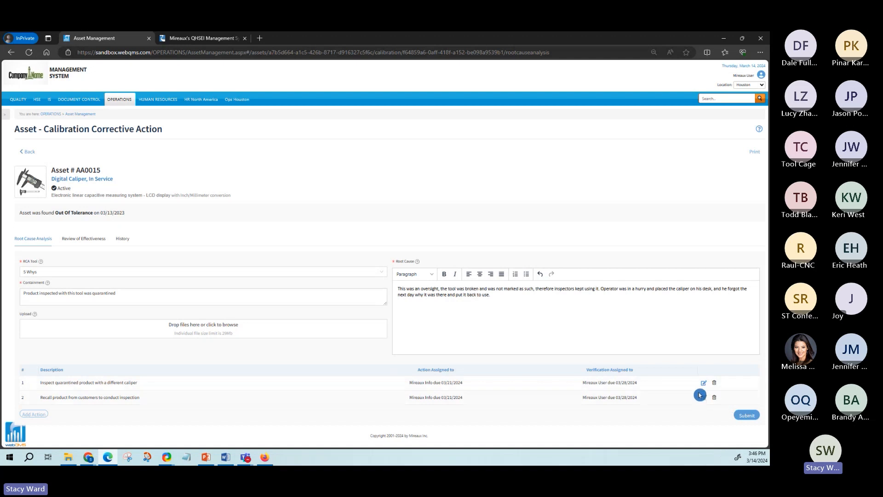
# Submit the root cause analysis, check its actions and verification assignments, and return to My Tasks.
pyautogui.click(747, 415)
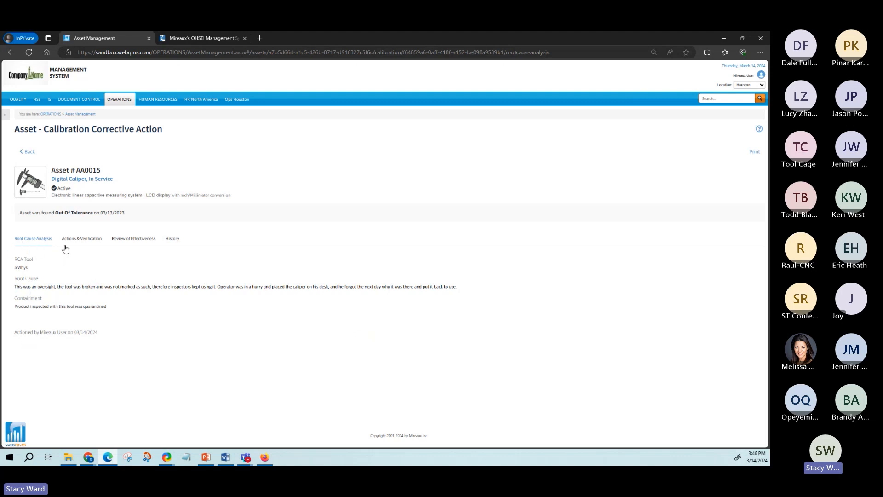
pyautogui.click(82, 246)
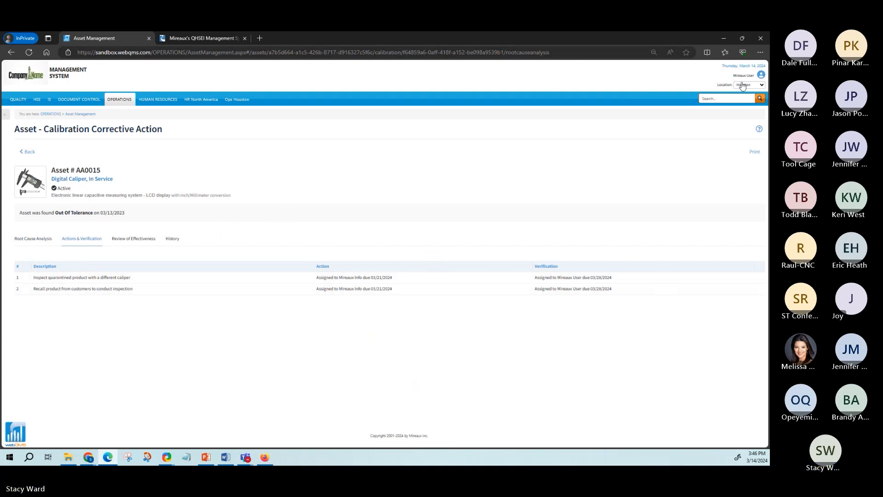
pyautogui.click(29, 152)
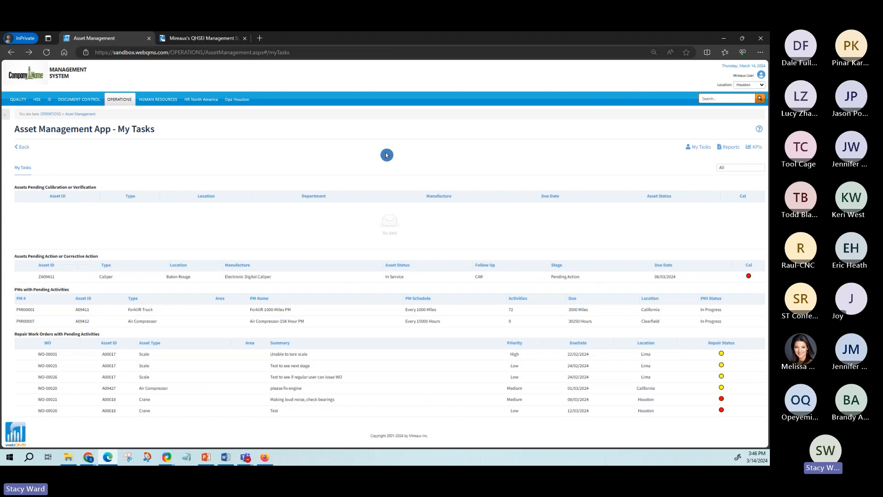
# Switch to the Mireaux Info session in Firefox and search the Asset Management list for "AA0".
pyautogui.click(265, 458)
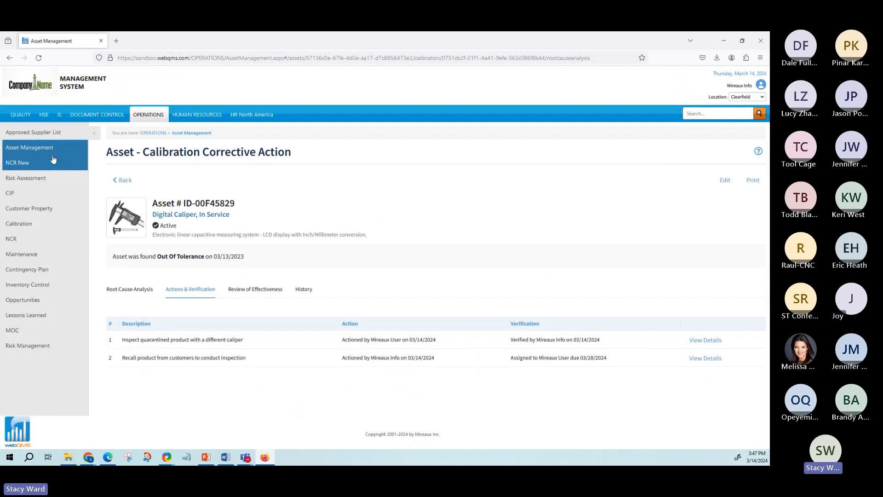
pyautogui.click(51, 155)
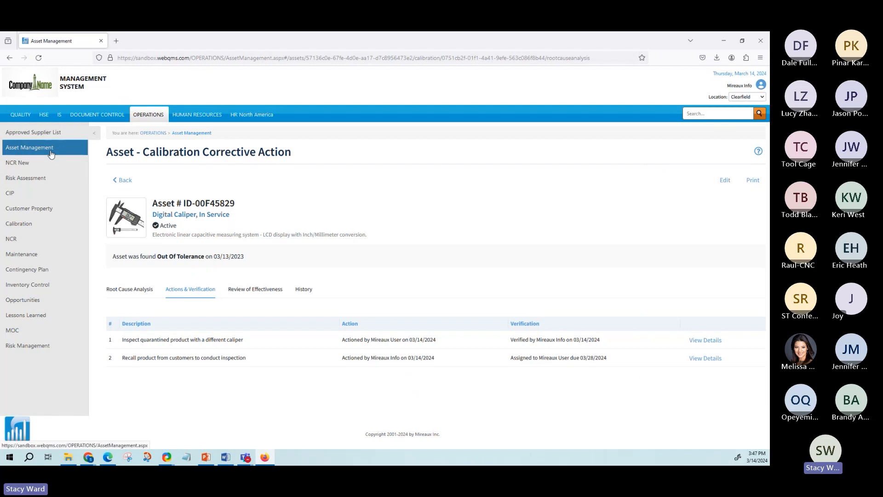
pyautogui.click(707, 197)
pyautogui.write('AA0')
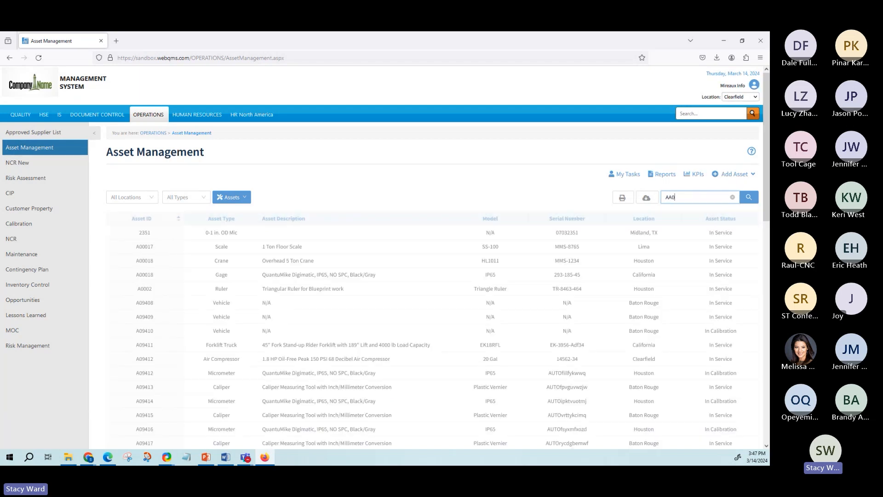
pyautogui.click(748, 199)
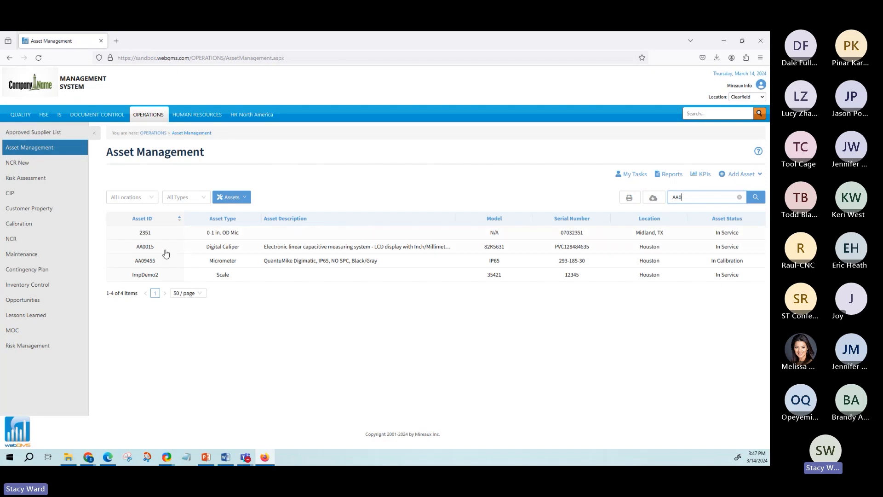
# Open the pending corrective action of digital caliper AA0015 from My Tasks and display its actions and verification.
pyautogui.click(634, 175)
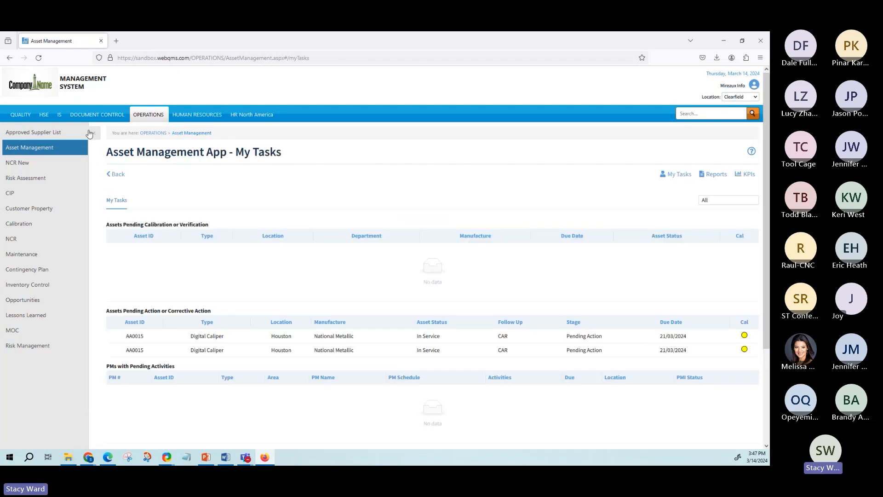
pyautogui.click(94, 133)
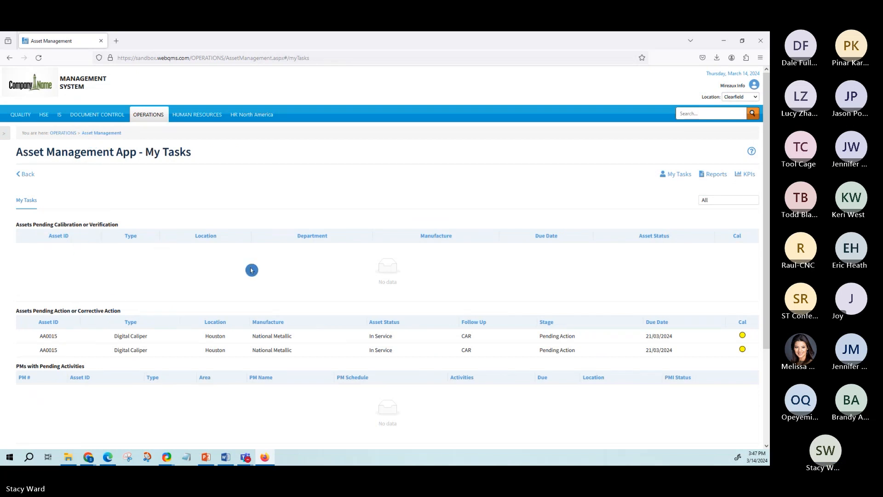
pyautogui.click(517, 345)
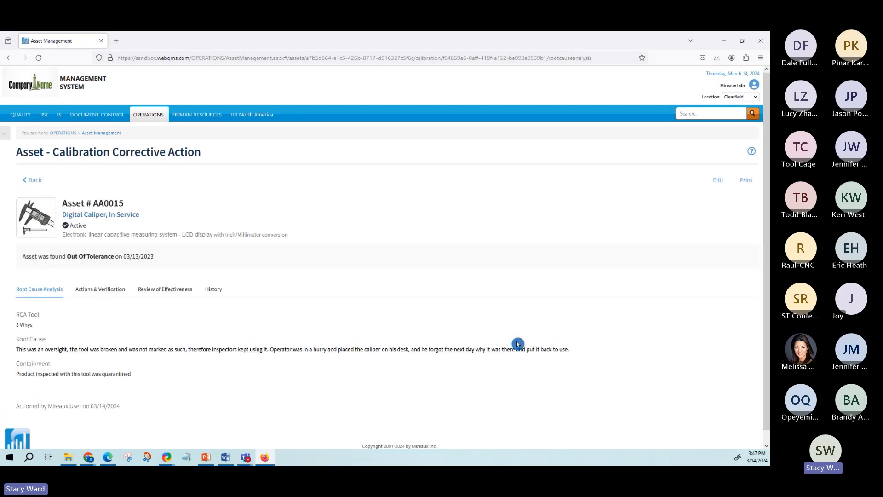
pyautogui.scroll(-1, 517, 344)
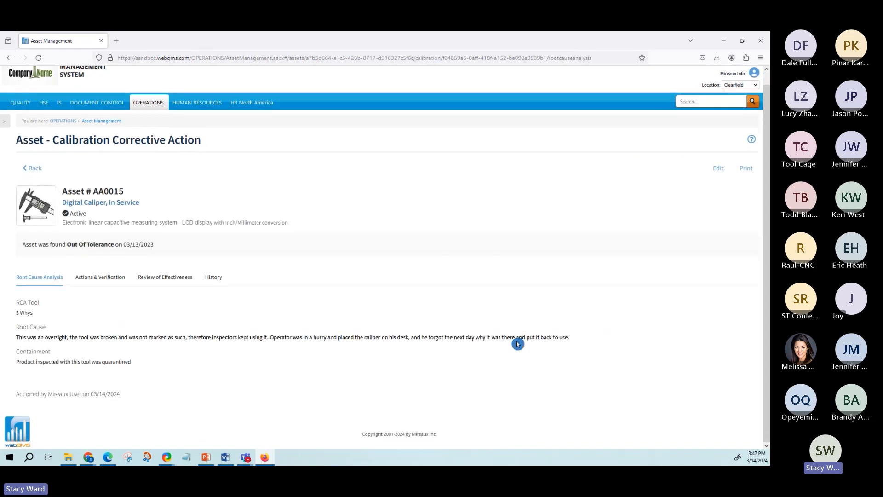
pyautogui.click(102, 276)
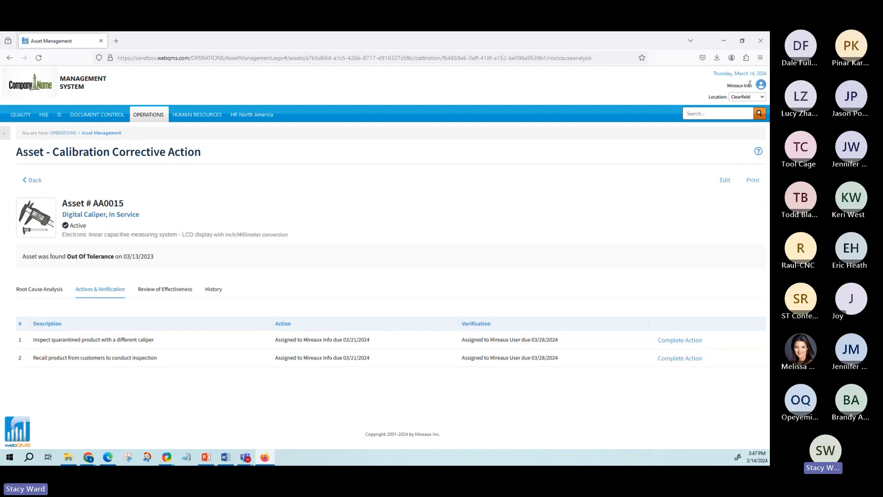
# Complete action 1 with comments on the inventory report (Customer A had 3, Customer C had 10) and technician retest, attach TMMDE1-Attachment-Action.docx, and submit.
pyautogui.click(693, 343)
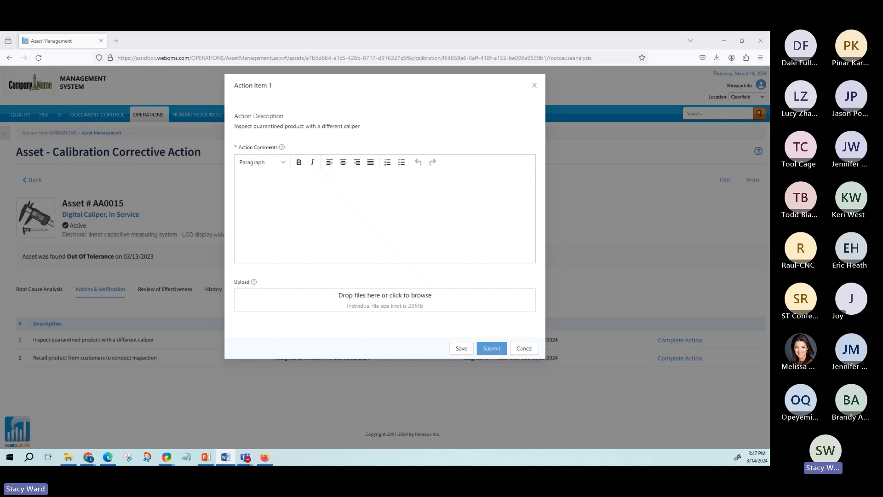
pyautogui.click(329, 220)
pyautogui.hotkey('ctrl', 'v')
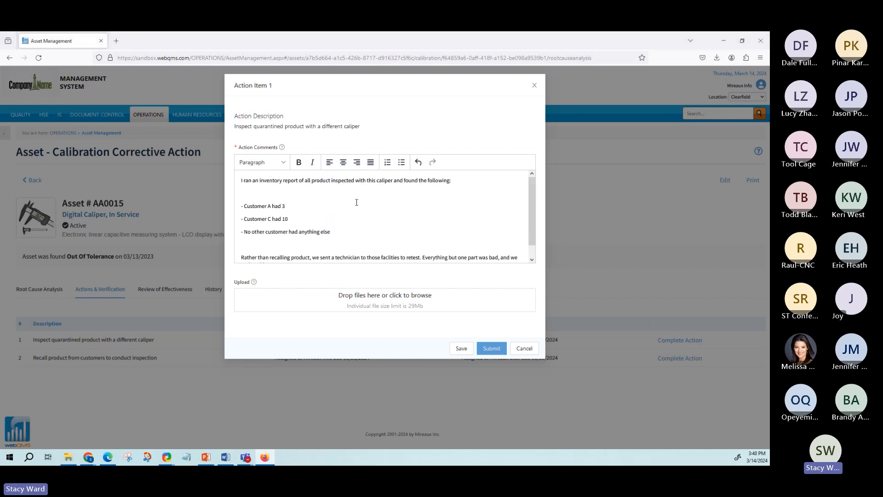
pyautogui.scroll(-1, 405, 189)
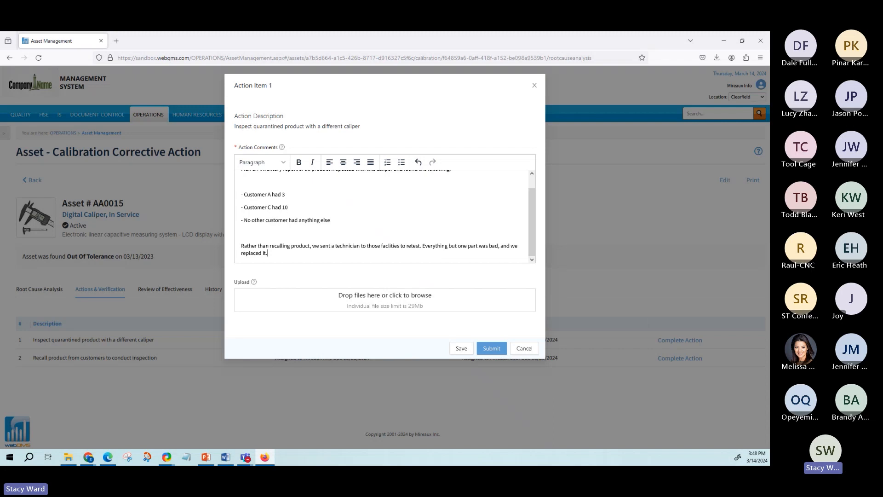
pyautogui.hotkey('alt', 'Tab')
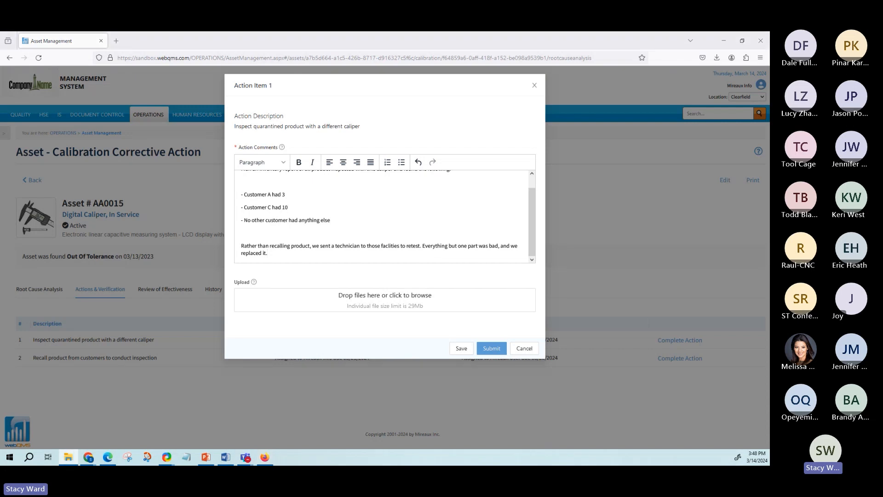
pyautogui.moveTo(770, 197); pyautogui.dragTo(382, 299)
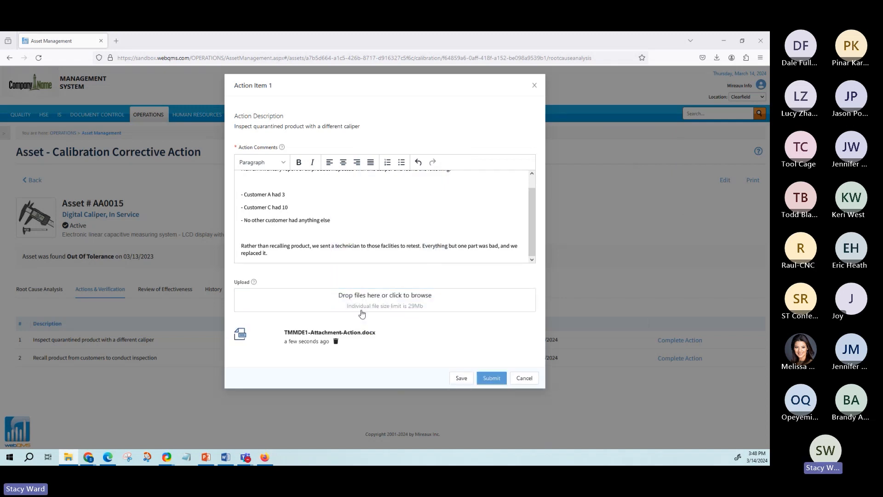
pyautogui.click(491, 379)
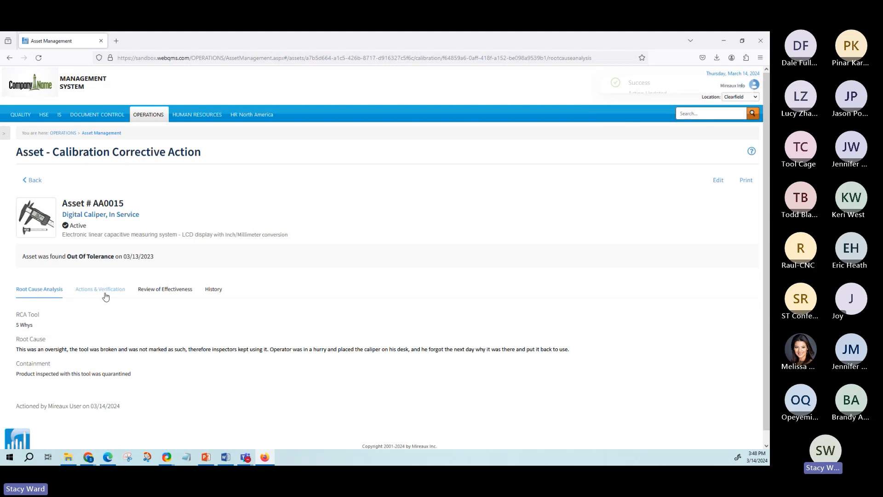
# Submit action 2 with comment "Based on Action 1, we sent a technician to those facilities to retest. Everything but one part was bad, and we replaced it.".
pyautogui.click(105, 294)
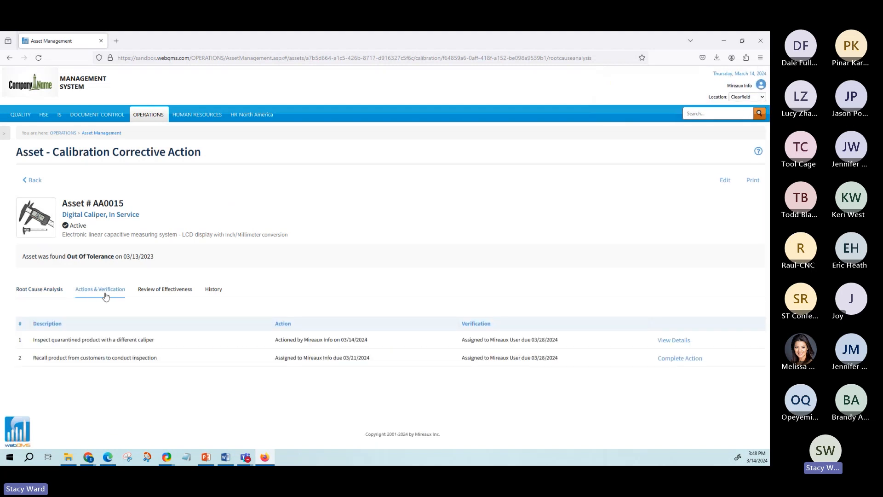
pyautogui.click(680, 362)
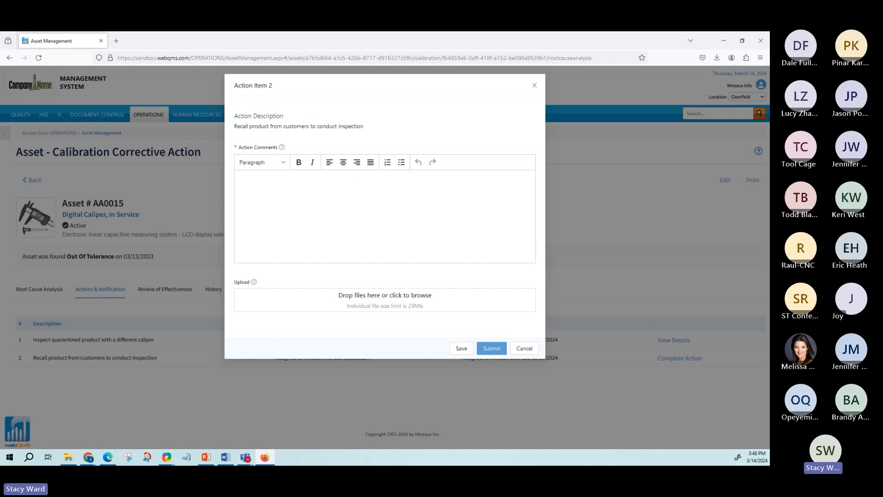
pyautogui.hotkey('alt', 'Tab')
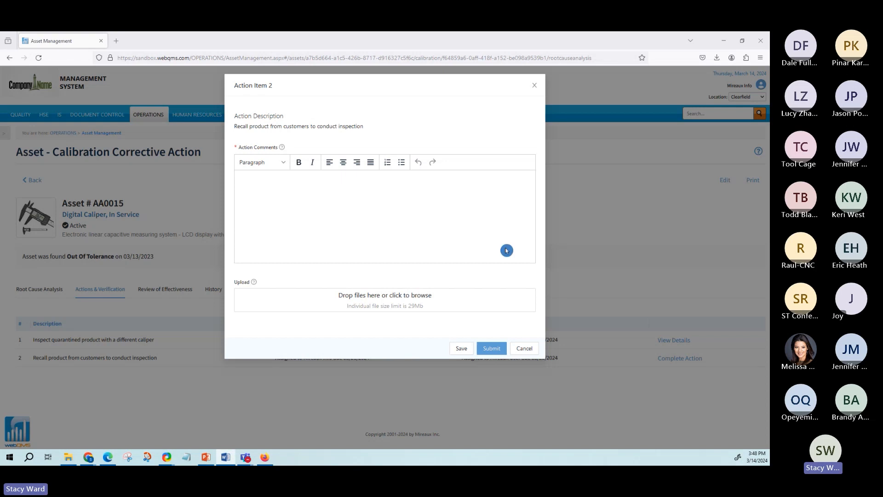
pyautogui.click(345, 211)
pyautogui.write('Based on Action 1, we sent a technician to those facilities to retest. Everything but one part was bad, and we replaced it')
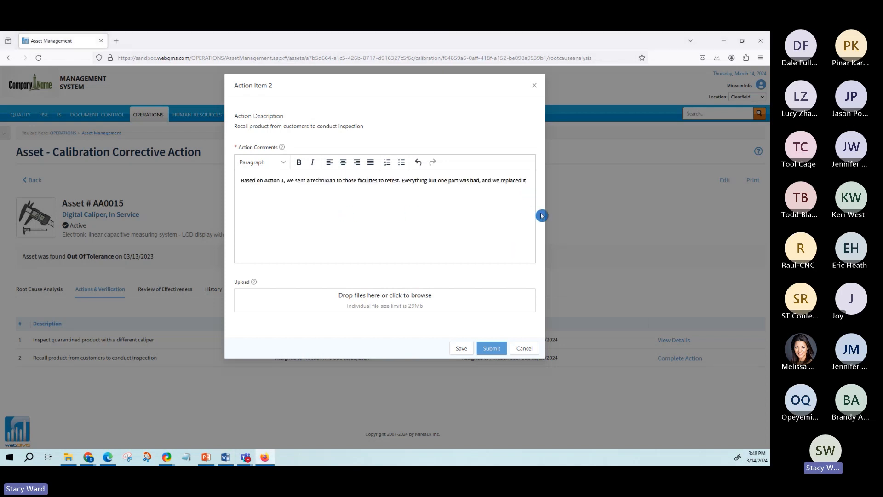
pyautogui.write('.')
pyautogui.click(491, 348)
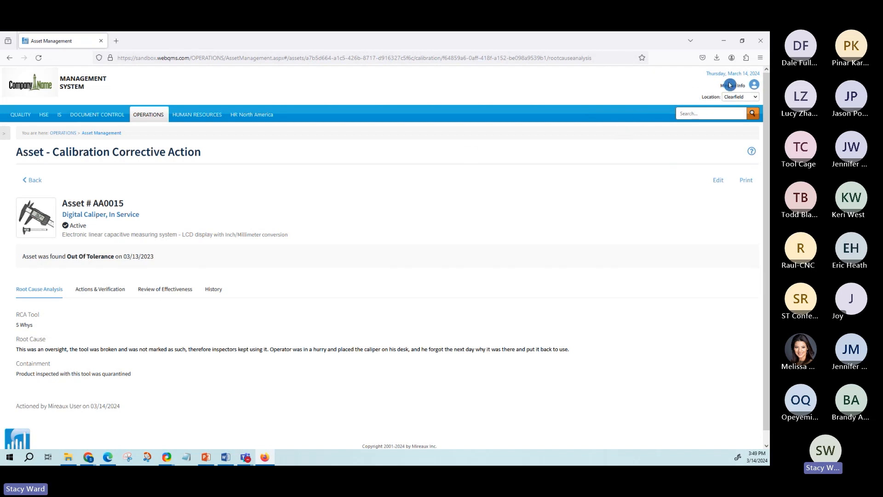
pyautogui.click(116, 289)
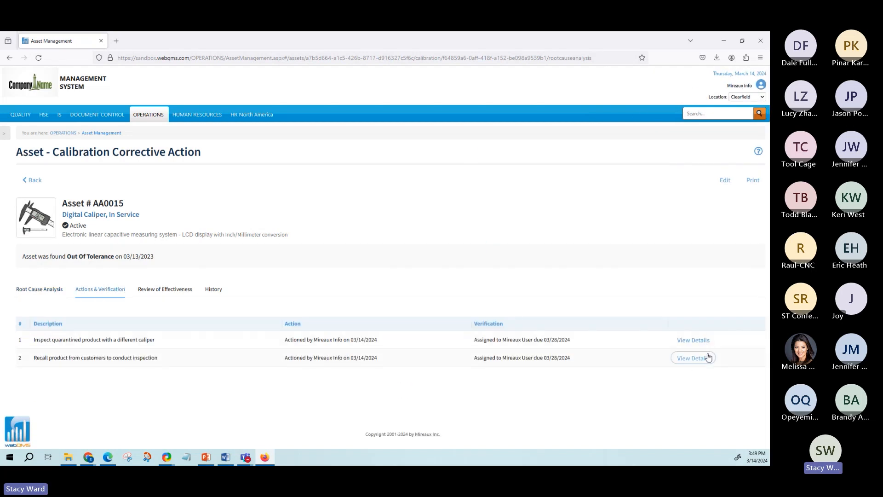
# Switch to the Mireaux User session in Edge and search the Calibration list for "AA0".
pyautogui.click(114, 461)
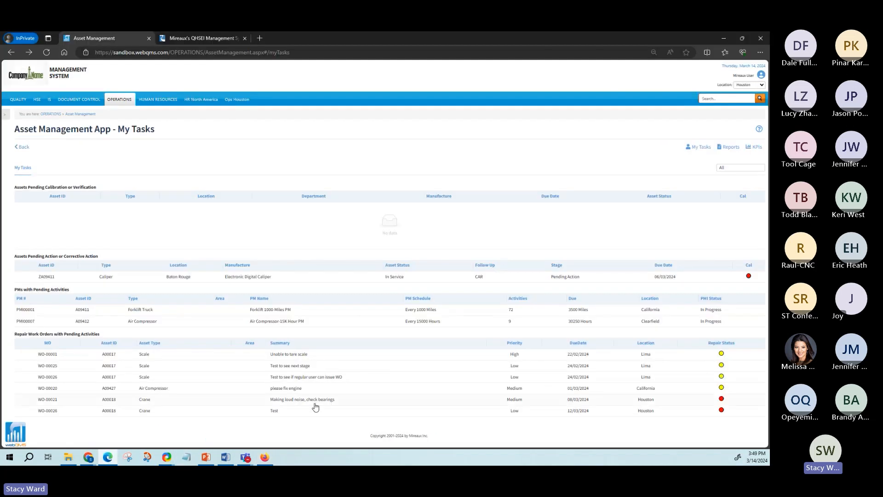
pyautogui.click(312, 202)
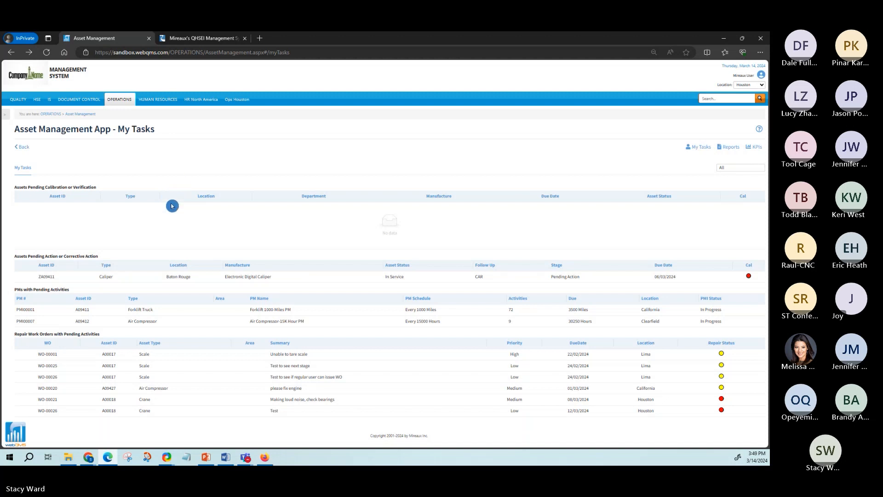
pyautogui.click(22, 148)
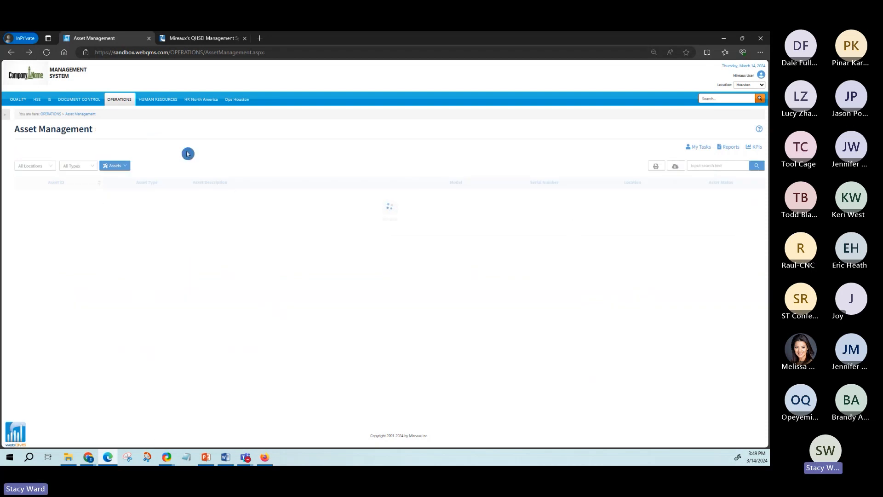
pyautogui.click(115, 165)
pyautogui.click(118, 198)
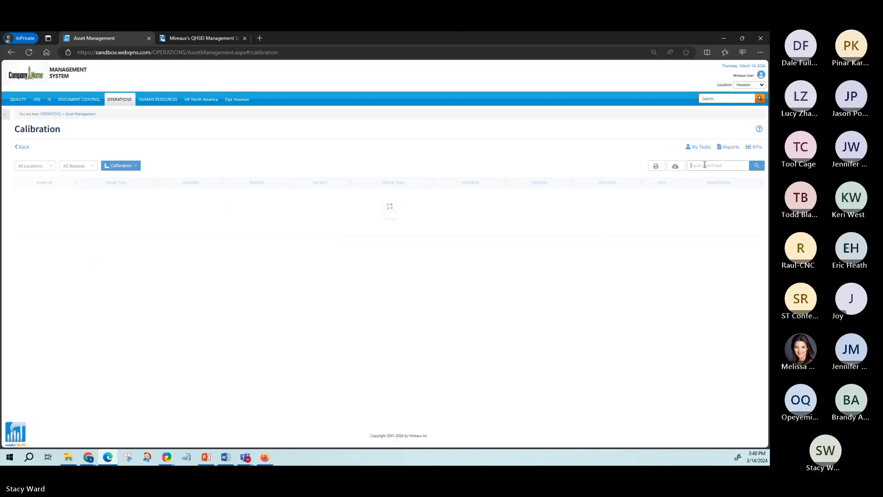
pyautogui.click(744, 169)
pyautogui.write('AA0')
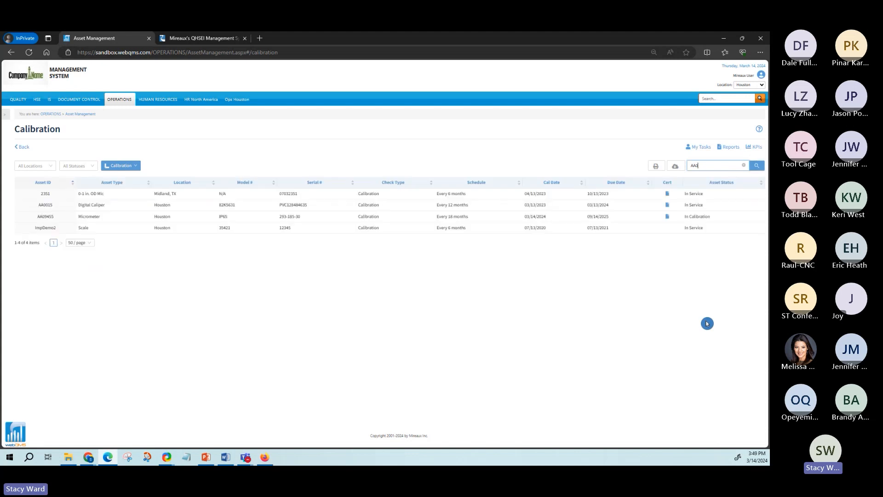
# Open the corrective action from digital caliper AA0015's 03/13/2023 calibration and check its verification assignments and review of effectiveness.
pyautogui.click(183, 204)
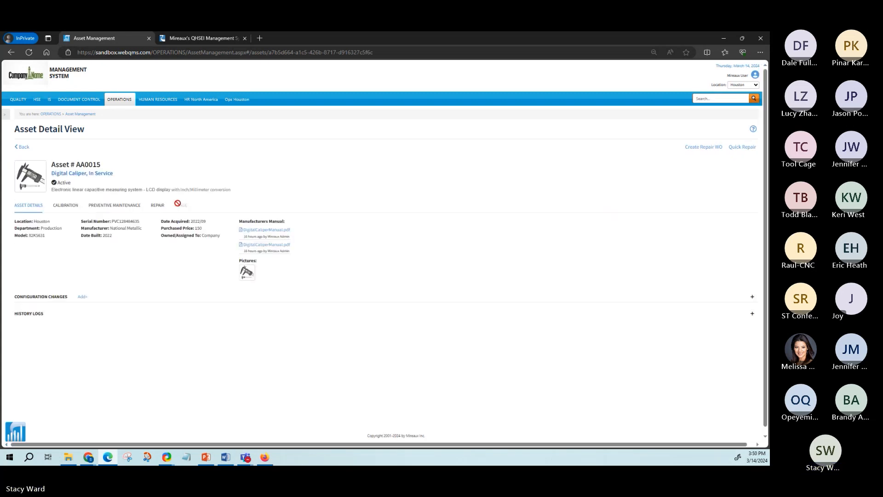
pyautogui.click(64, 209)
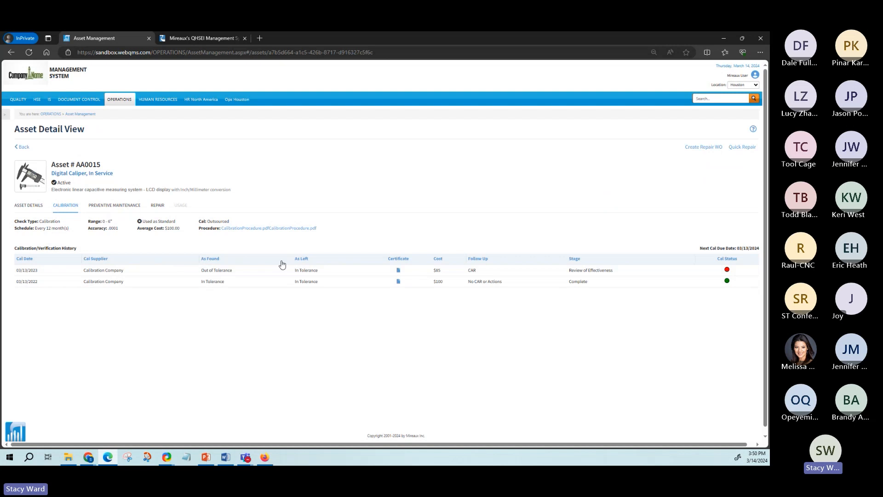
pyautogui.click(264, 275)
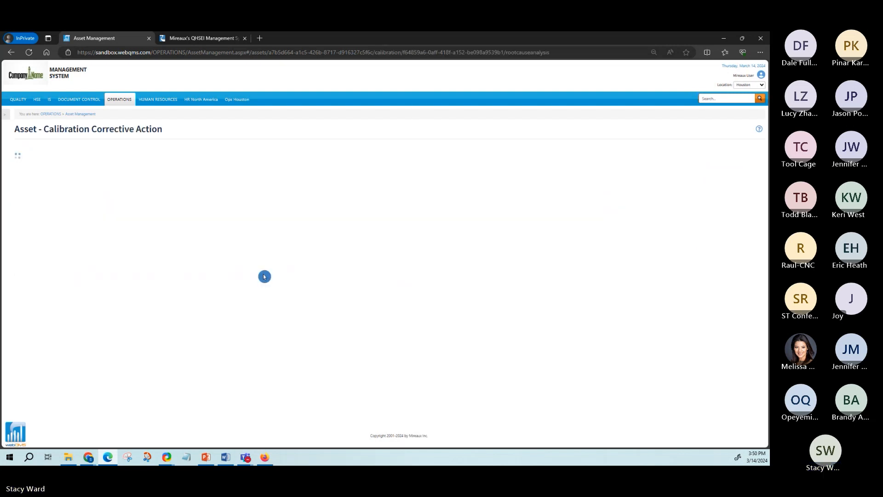
pyautogui.click(82, 238)
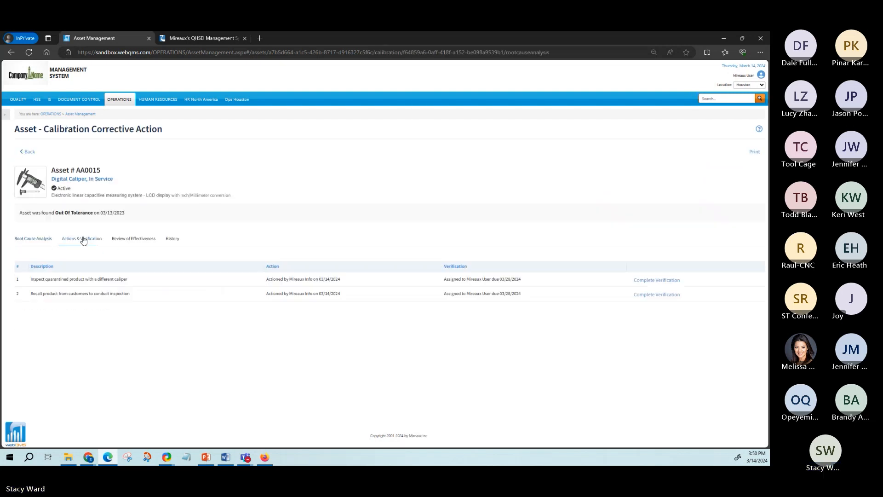
pyautogui.click(140, 243)
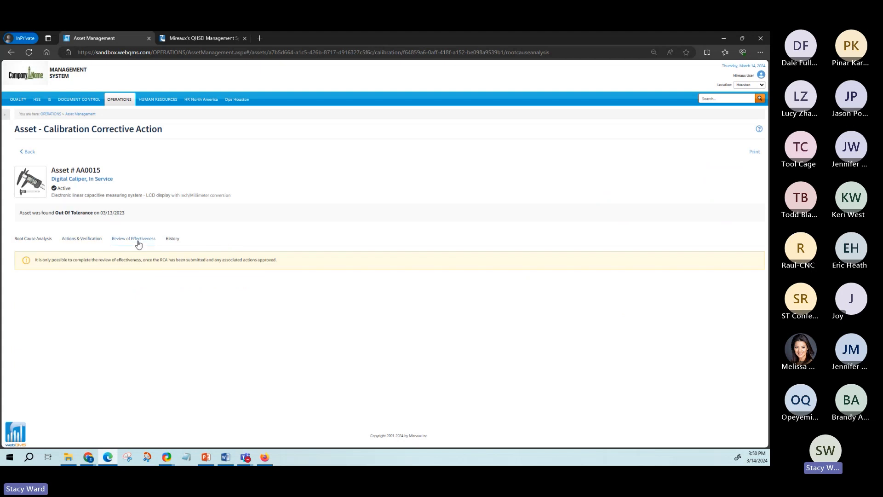
pyautogui.click(90, 240)
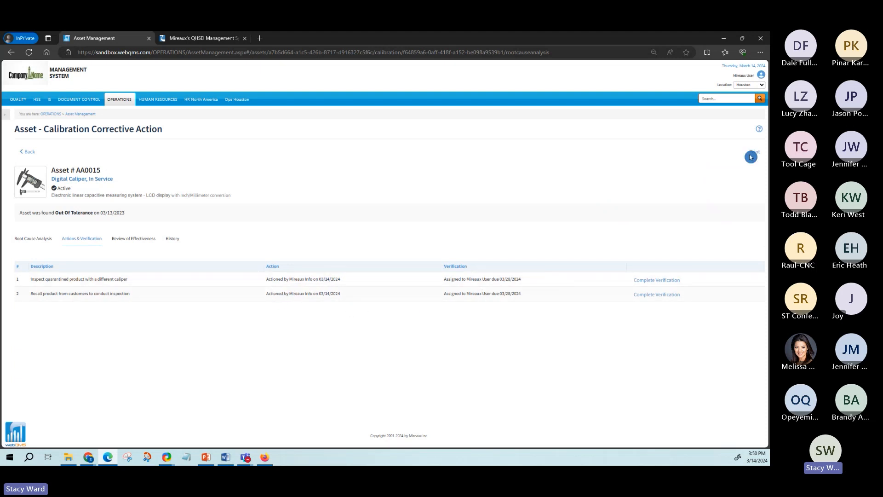
# Return to My Tasks, open a pending action verification for digital caliper AA0015, and display its actions and verification.
pyautogui.click(38, 155)
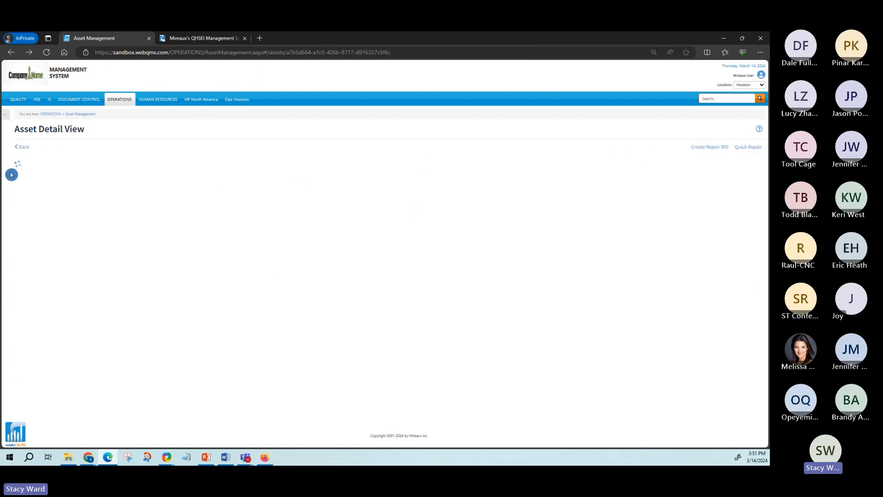
pyautogui.click(18, 148)
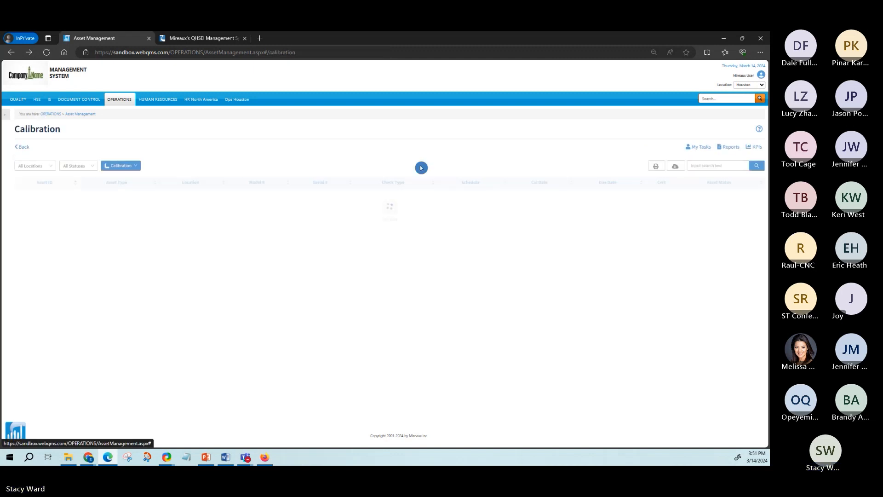
pyautogui.click(699, 146)
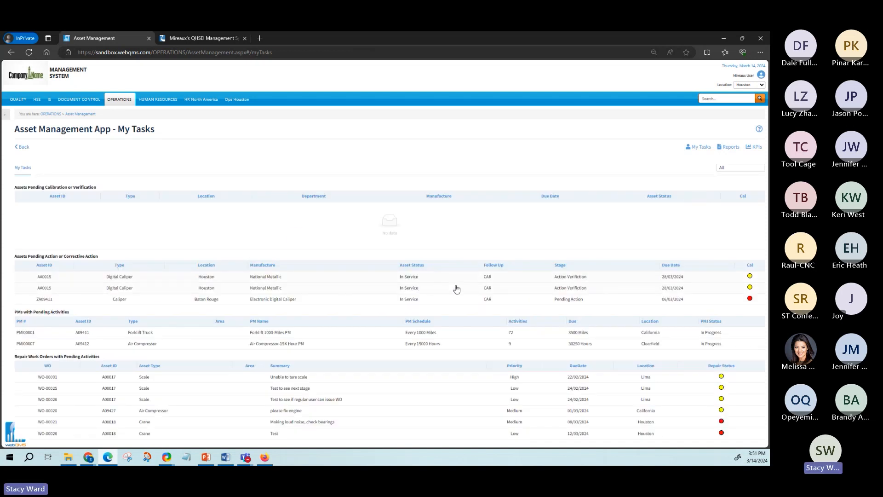
pyautogui.click(576, 279)
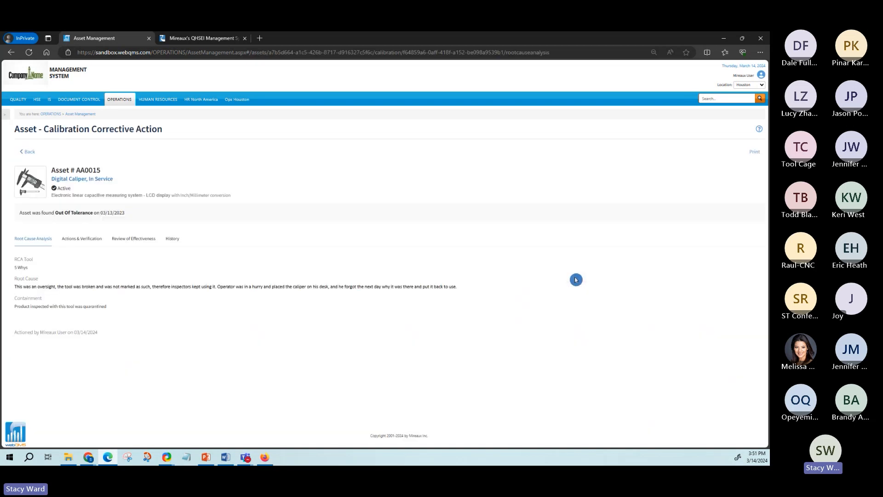
pyautogui.click(71, 239)
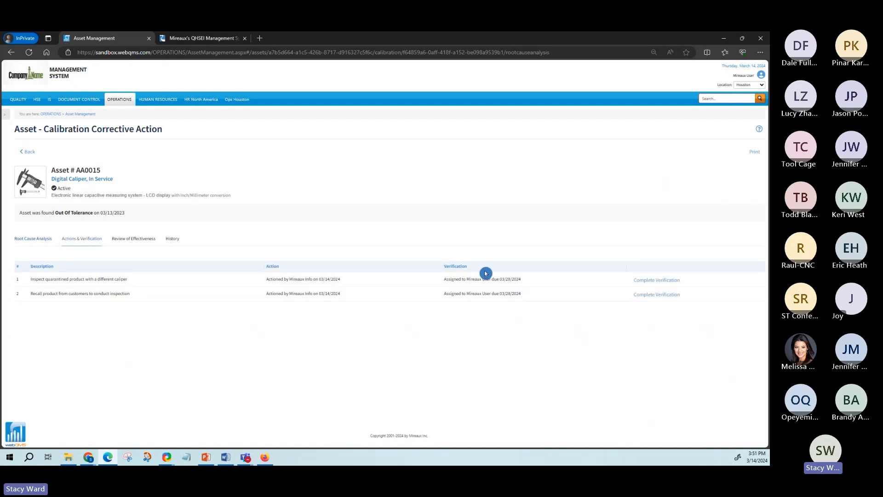
# Approve action 1 with the verification comment "Great report and good work on the customer recall" and return to the actions and verification list.
pyautogui.click(666, 281)
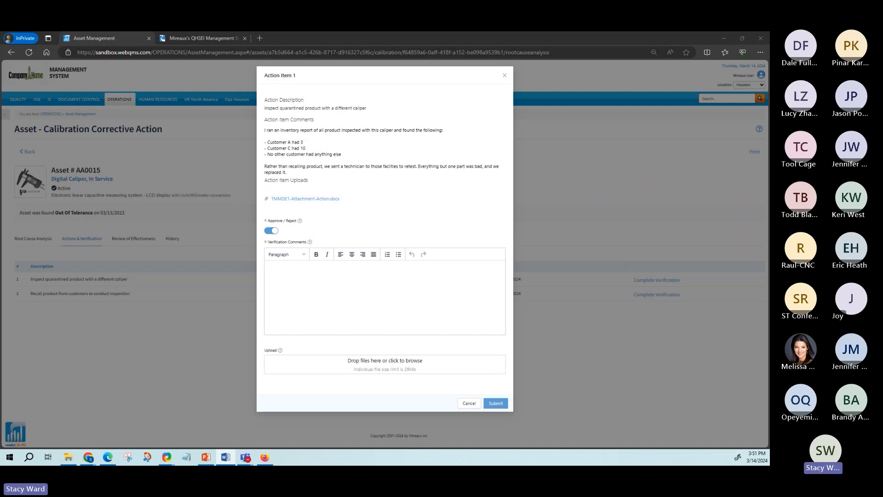
pyautogui.click(337, 286)
pyautogui.write('Great report and good work on the customer recall')
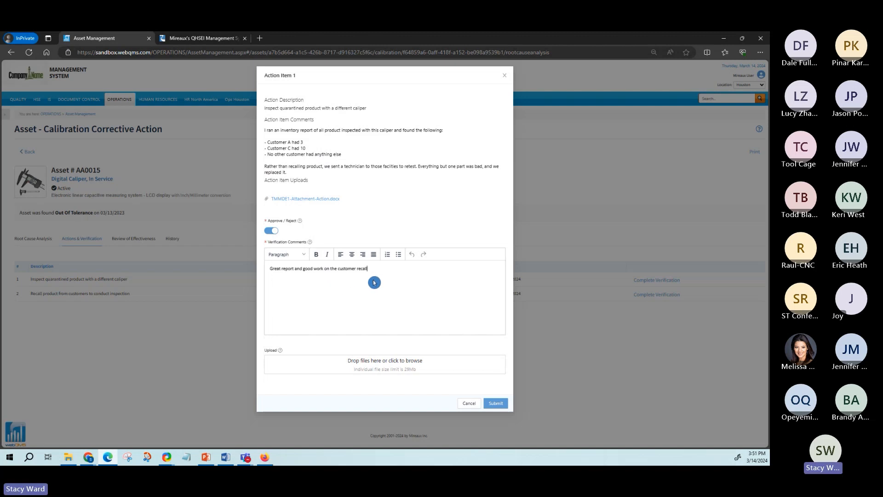
pyautogui.click(495, 403)
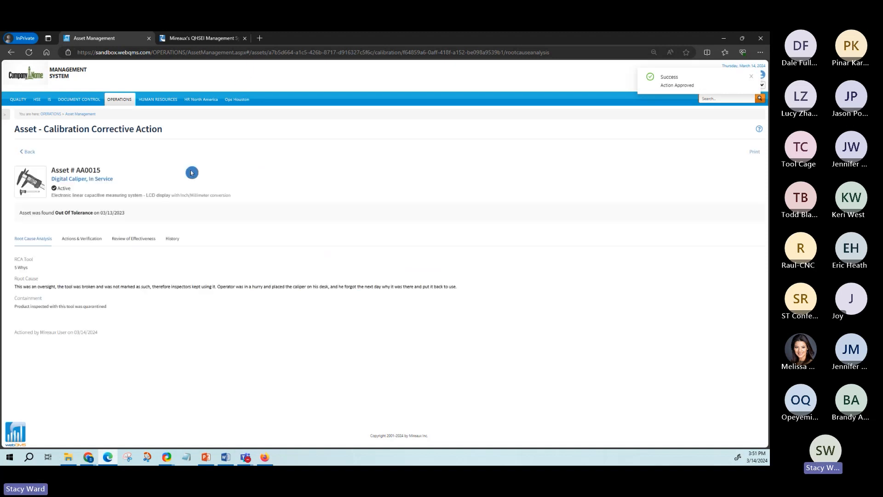
pyautogui.click(83, 243)
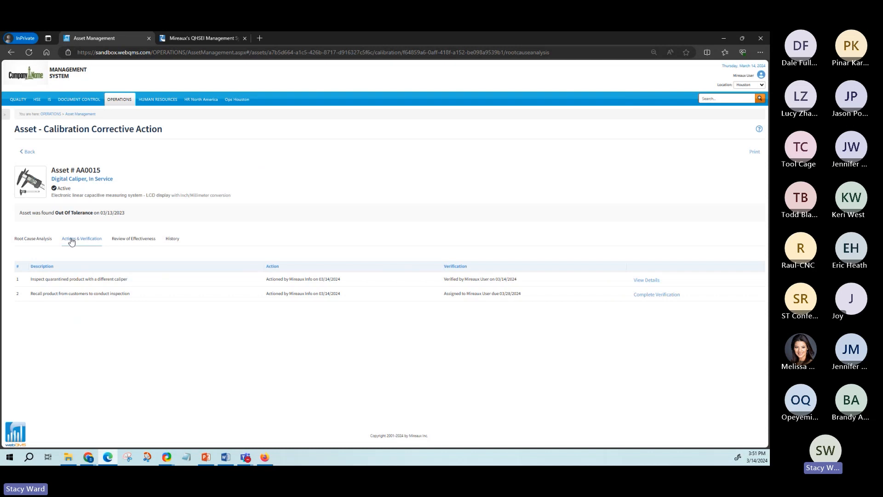
# Switch to PowerPoint, view the "Email – Actions Rejected" slide, and return to the corrective action in Edge.
pyautogui.click(206, 457)
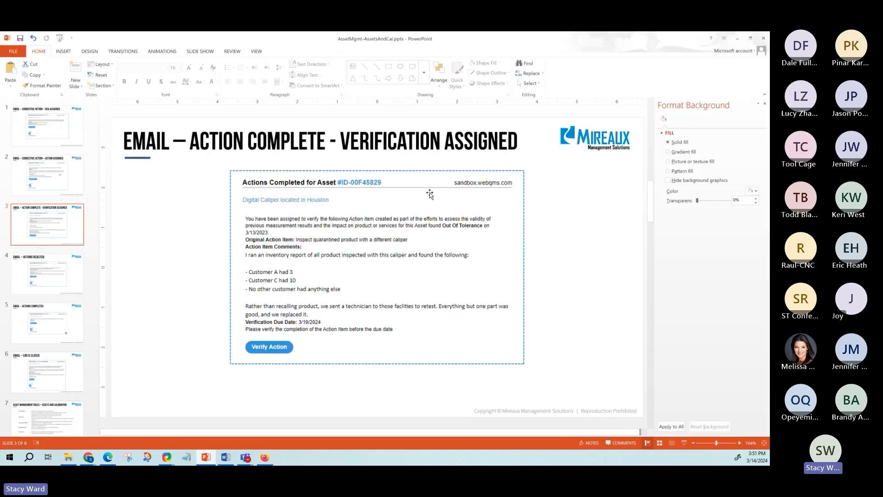
pyautogui.click(64, 275)
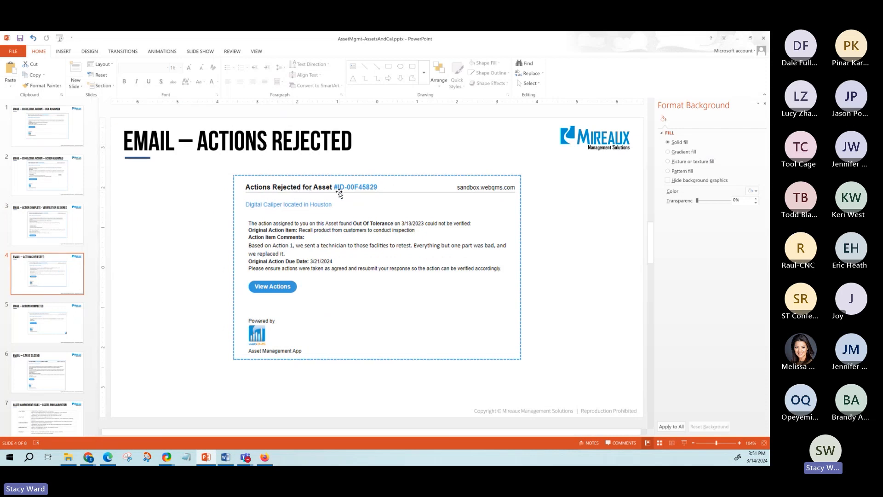
pyautogui.click(738, 39)
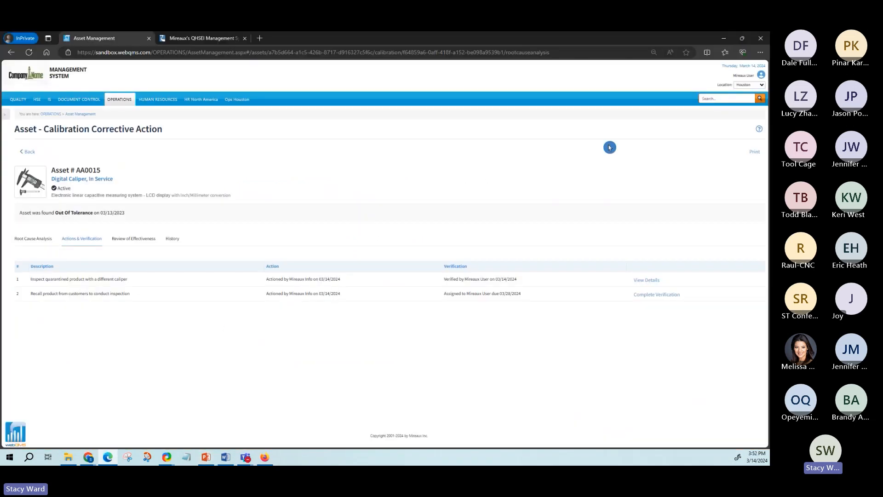
# Reject action 2 with the verification comment "Please attach Results of Recall" and return to the actions and verification list.
pyautogui.click(664, 300)
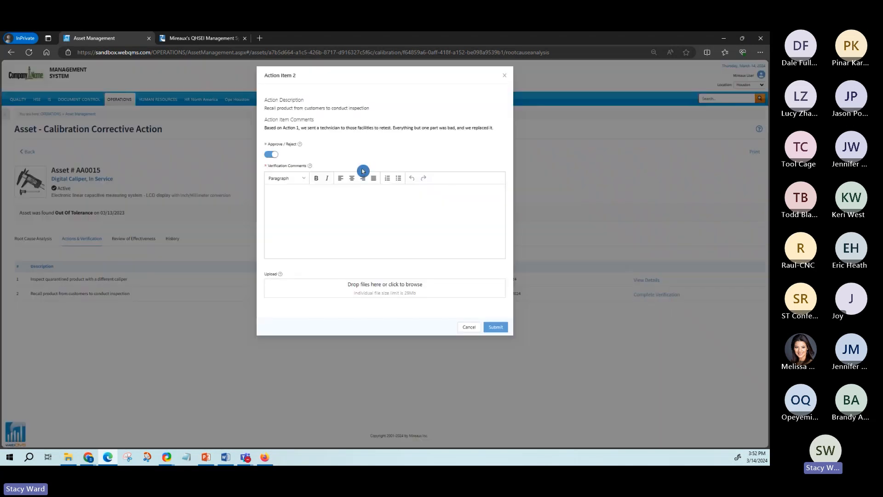
pyautogui.click(271, 155)
pyautogui.hotkey('alt', 'Tab')
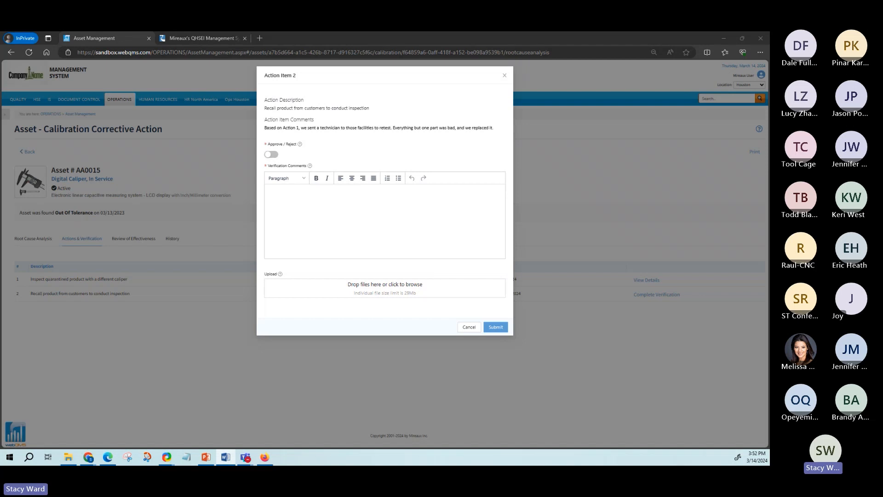
pyautogui.click(485, 203)
pyautogui.write('Please attach Results of Recall')
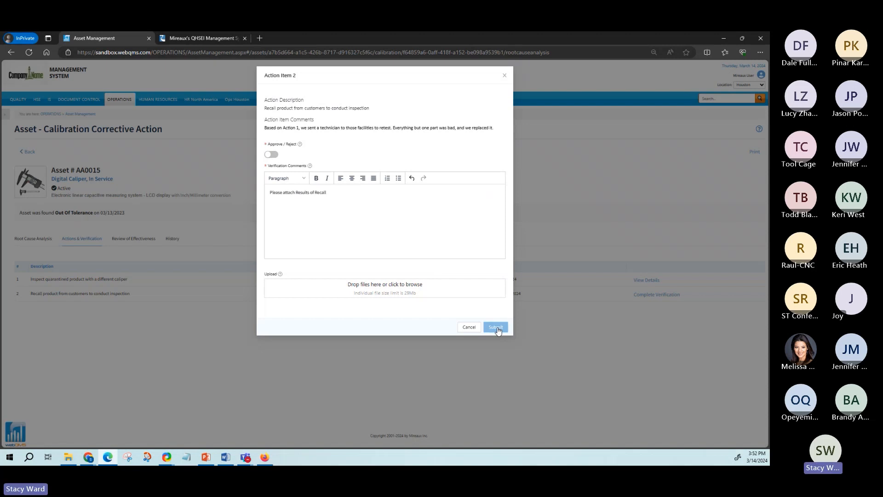
pyautogui.click(495, 328)
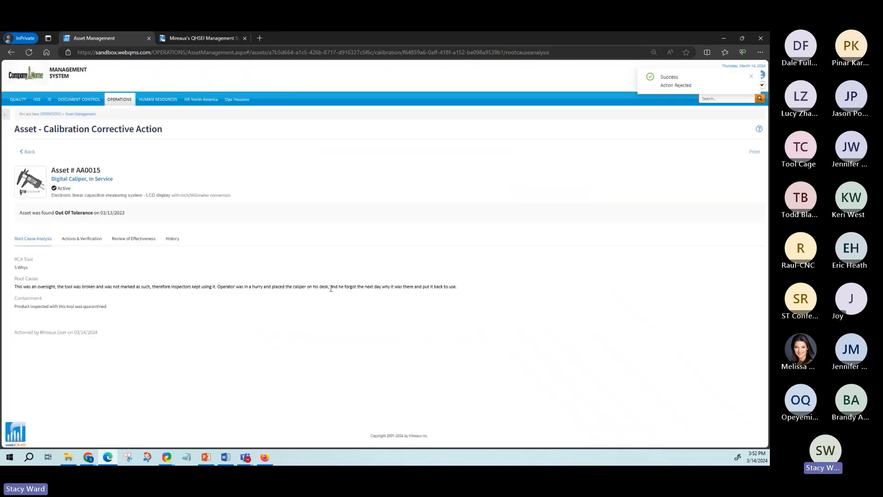
pyautogui.click(93, 241)
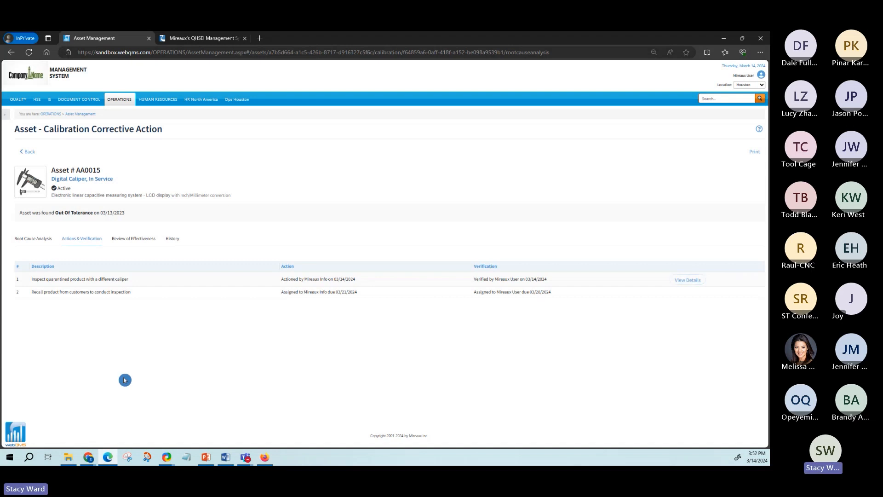
# Switch to Firefox, refresh digital caliper AA0015's corrective action, and display its actions and verification.
pyautogui.click(266, 458)
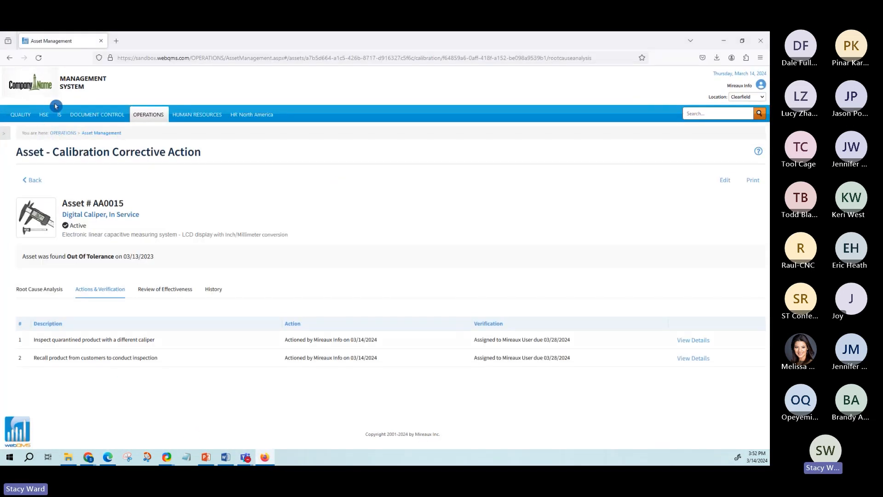
pyautogui.click(38, 58)
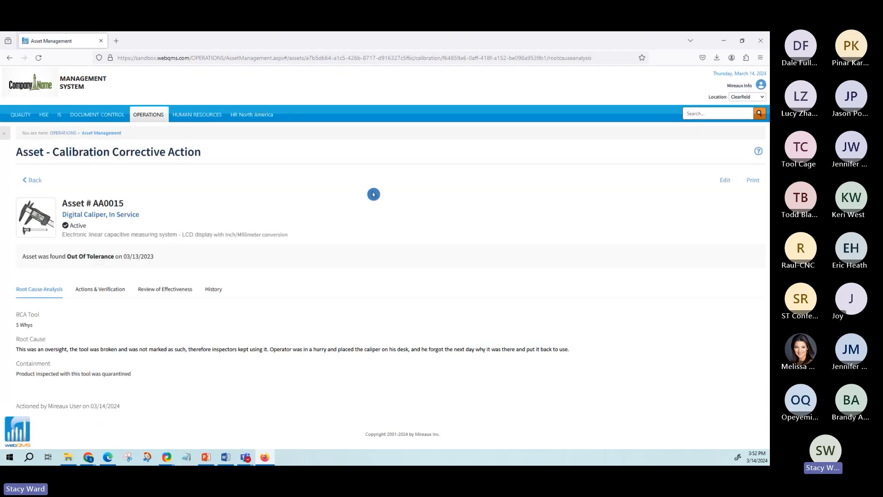
pyautogui.click(94, 289)
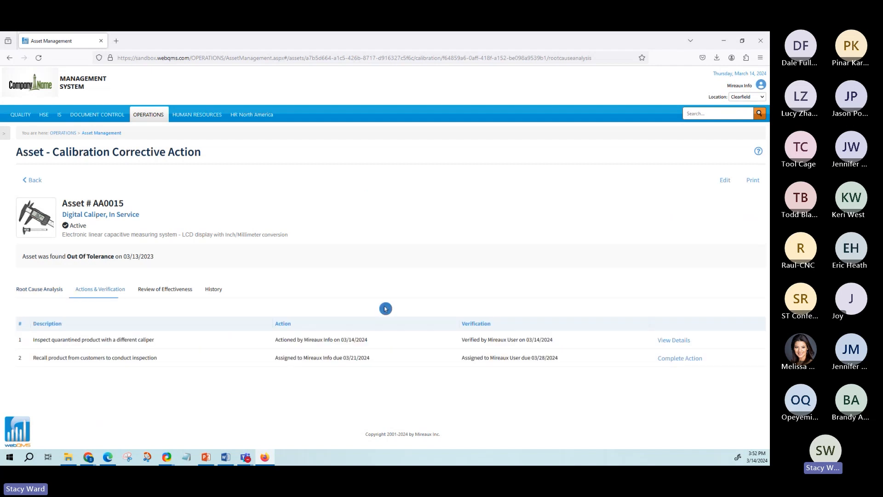
# Resubmit action 2 with "Results are attached." added to its action comments, and display the actions and verification list again.
pyautogui.click(678, 362)
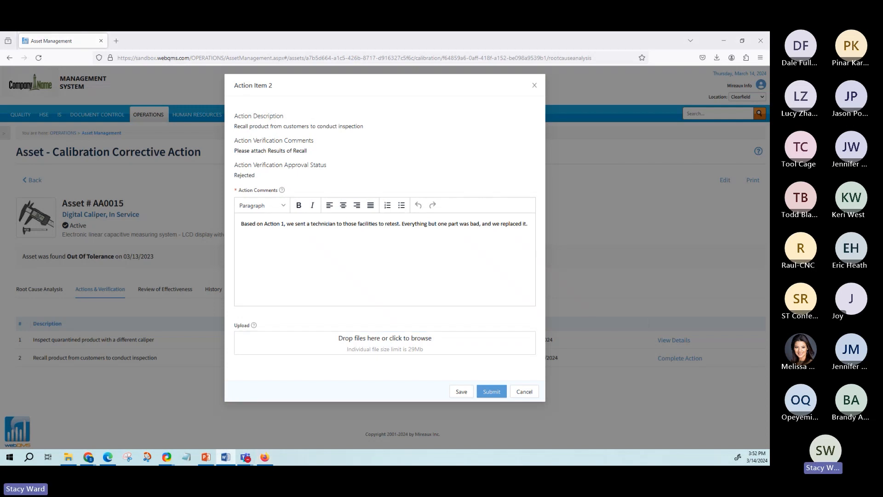
pyautogui.click(534, 227)
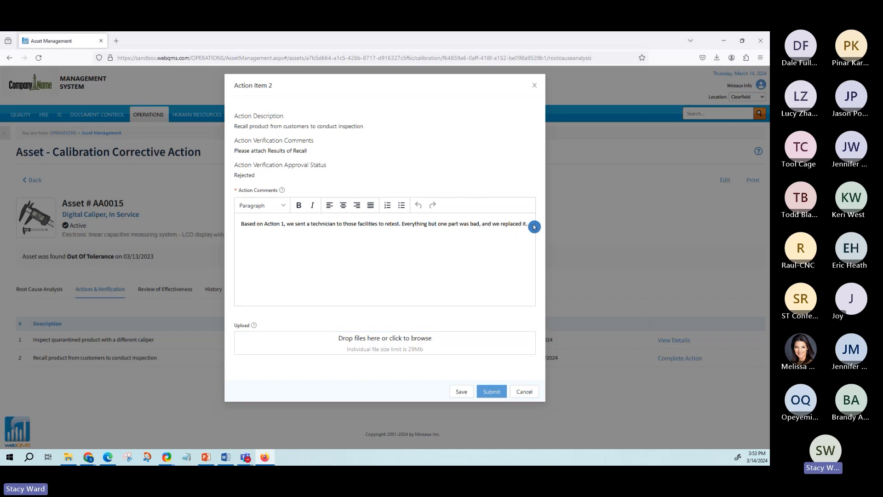
pyautogui.write('Results are attached.')
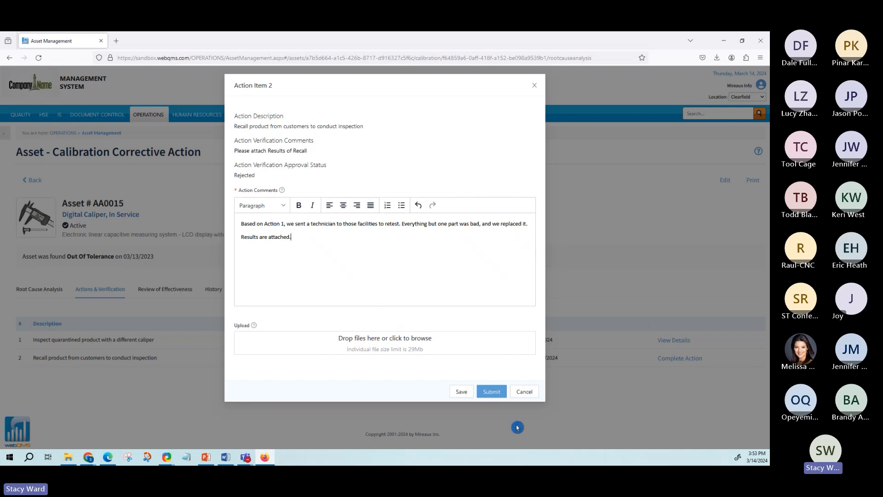
pyautogui.click(491, 392)
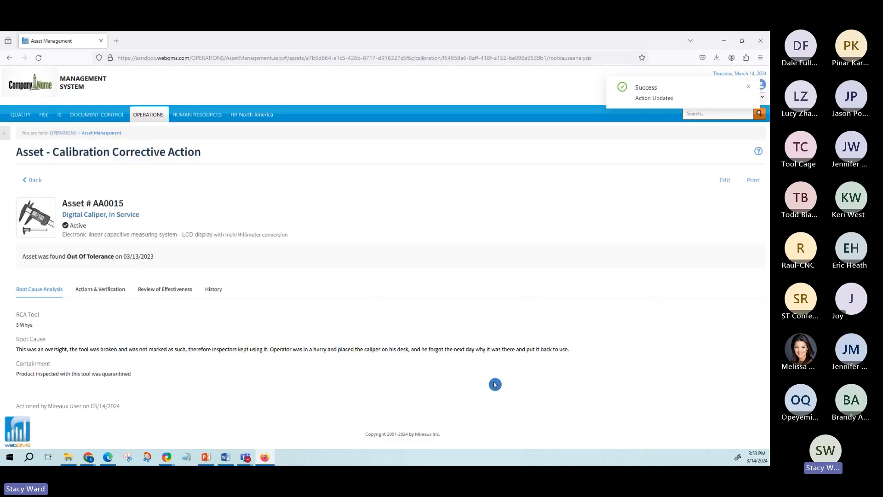
pyautogui.click(123, 295)
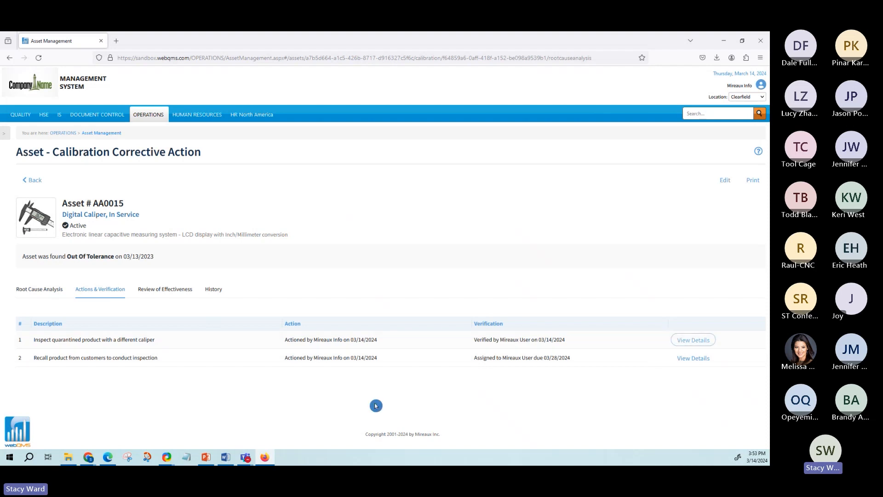
# Switch to the sandbox window in Chrome and open the actions and verification of AA0015's 03/13/2023 out-of-tolerance calibration.
pyautogui.moveTo(98, 457)
pyautogui.click(181, 432)
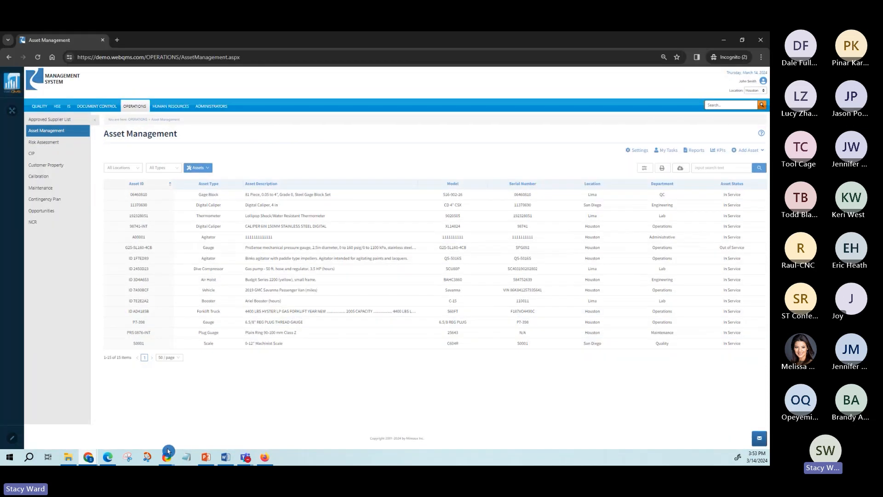
pyautogui.moveTo(165, 457)
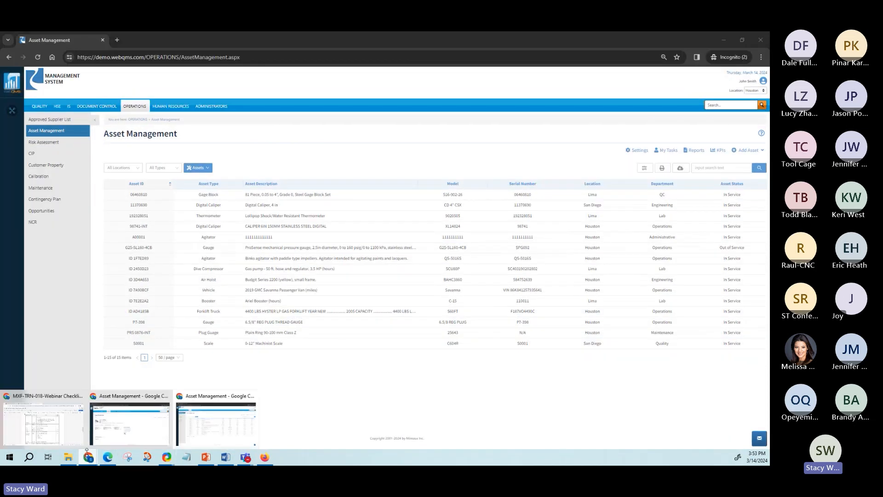
pyautogui.click(112, 426)
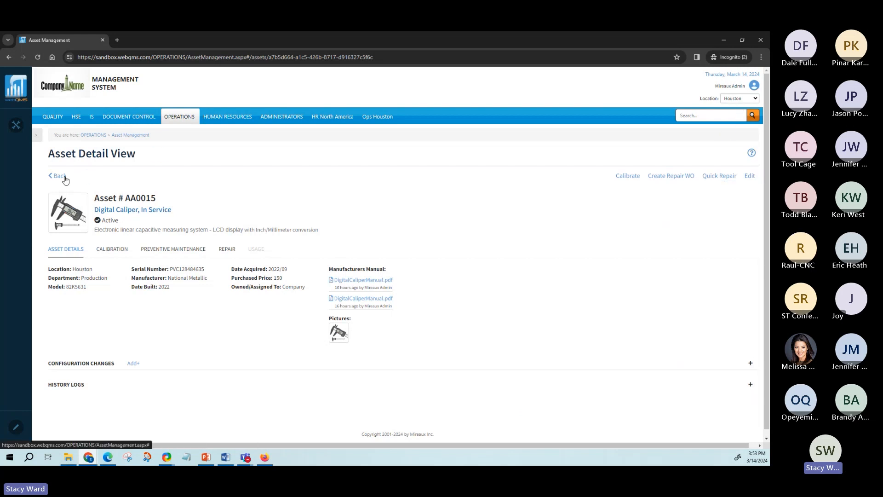
pyautogui.click(38, 57)
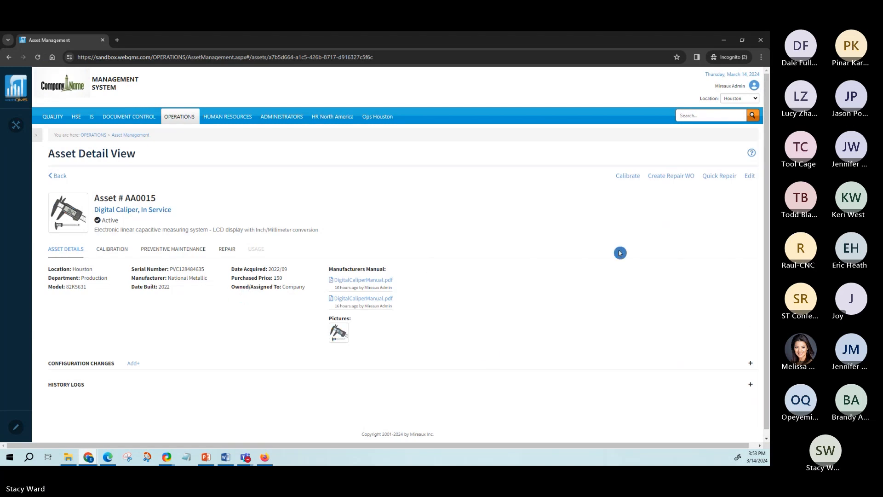
pyautogui.click(105, 251)
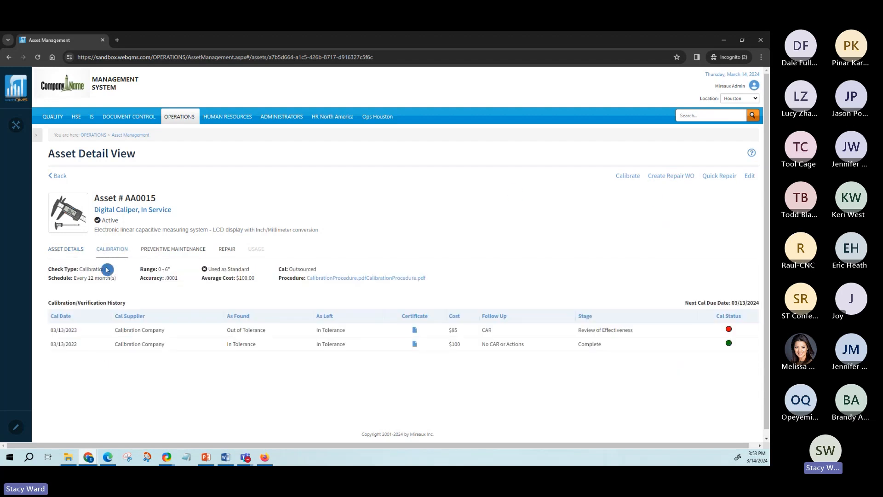
pyautogui.click(246, 332)
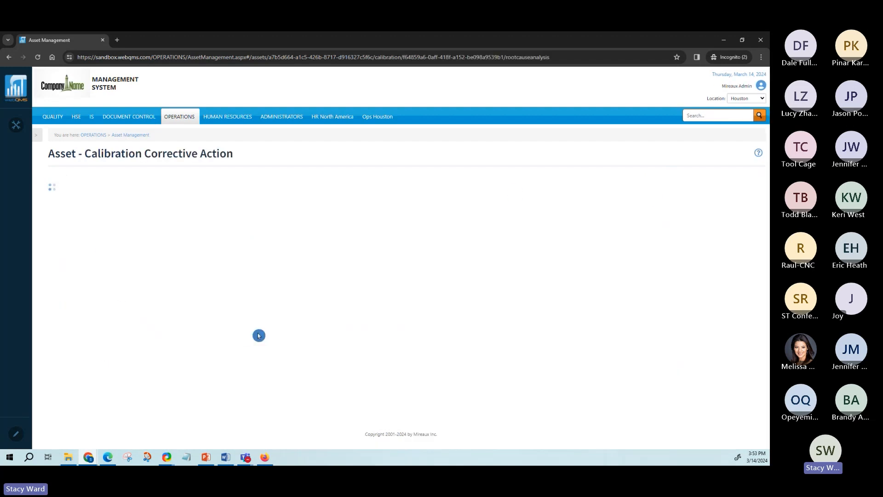
pyautogui.click(151, 293)
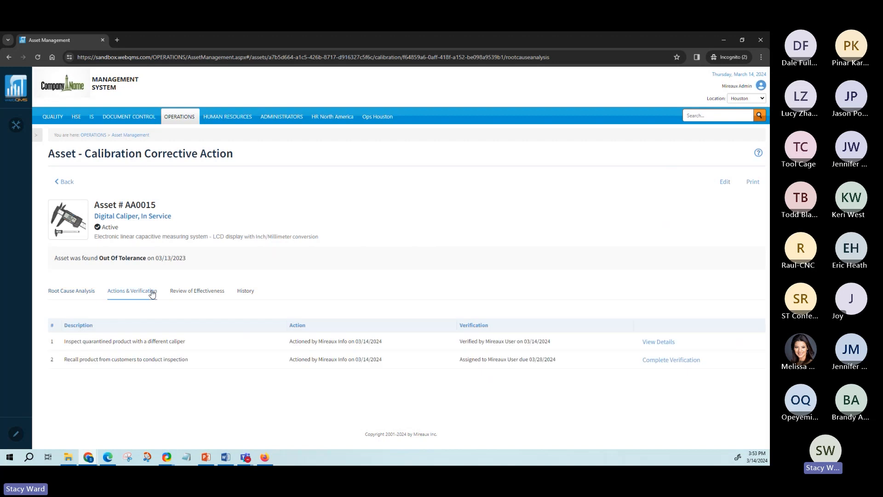
# Approve action 2 with the verification comment "Thank you for attachment" and return to the actions and verification list.
pyautogui.click(658, 360)
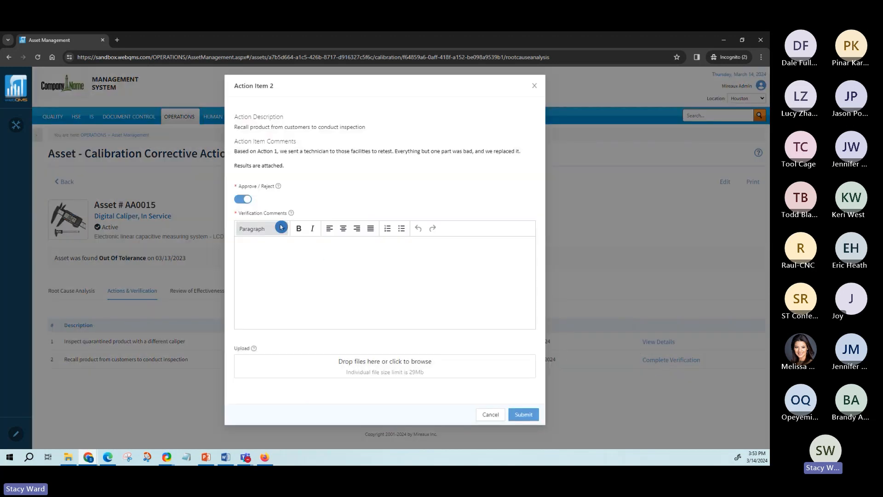
pyautogui.click(272, 258)
pyautogui.write('Thank')
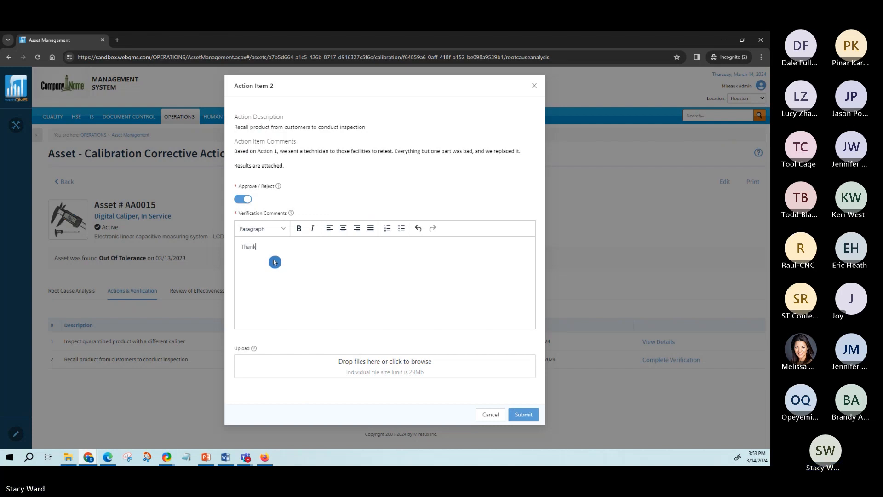
pyautogui.write(' you for attachment')
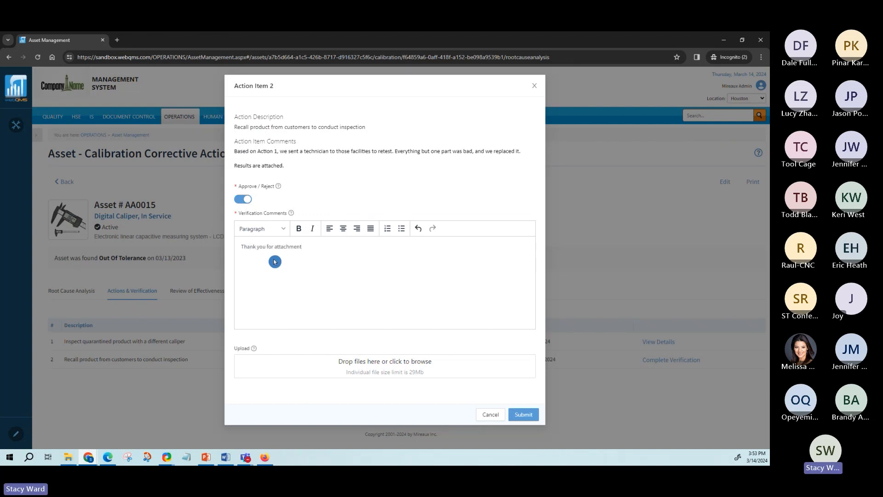
pyautogui.click(523, 414)
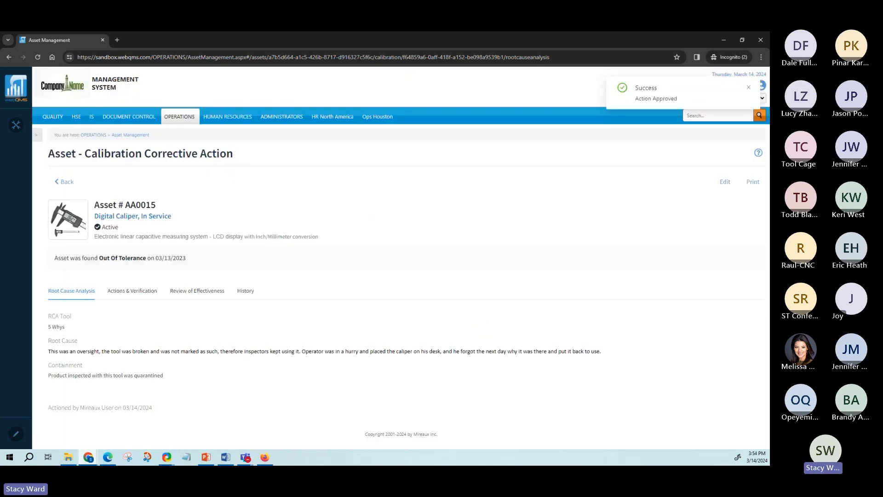
pyautogui.click(145, 297)
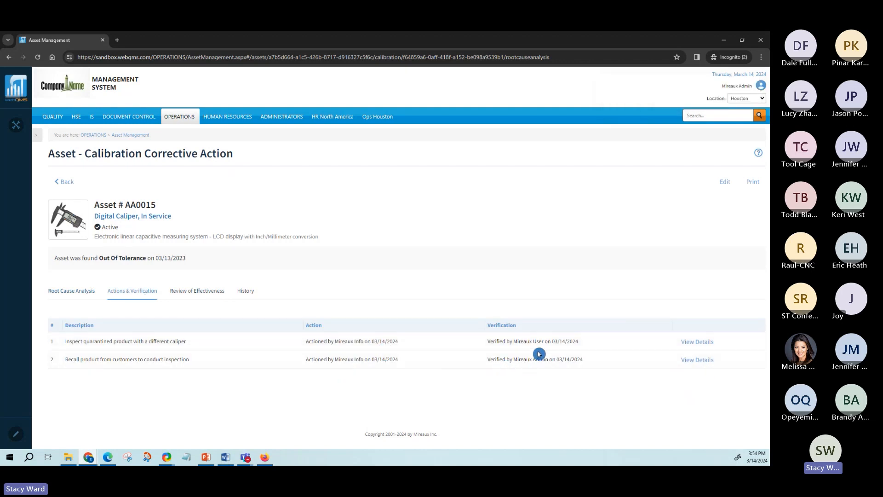
# Enter the review of effectiveness comment "It has been 3 months and we have not seen another incidence of a failed calibration due to equipment left in the open".
pyautogui.click(191, 293)
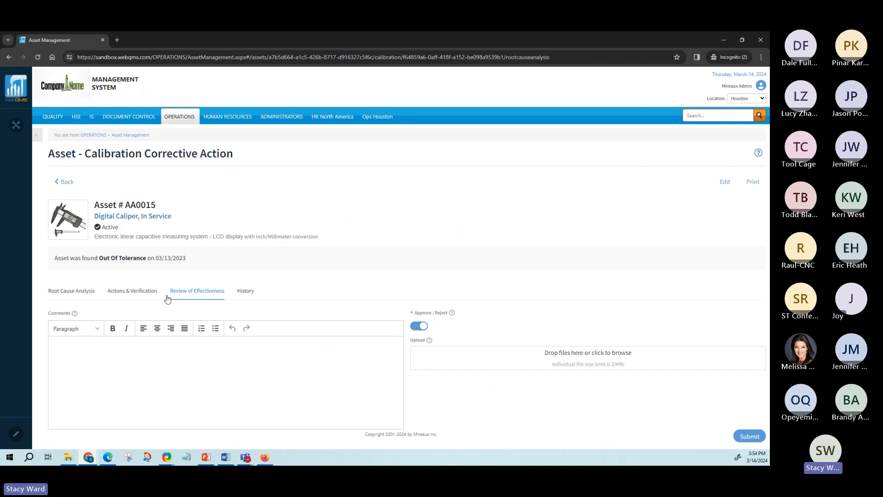
pyautogui.hotkey('alt', 'Tab')
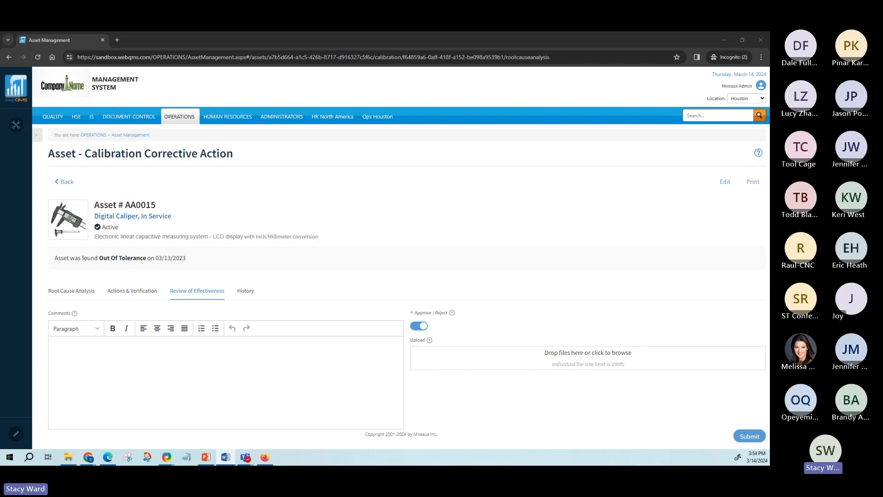
pyautogui.click(371, 381)
pyautogui.write('It has been 3 months and we have not seen another incidence of a failed calibration due to equipment left in the open Add ROE Attachment')
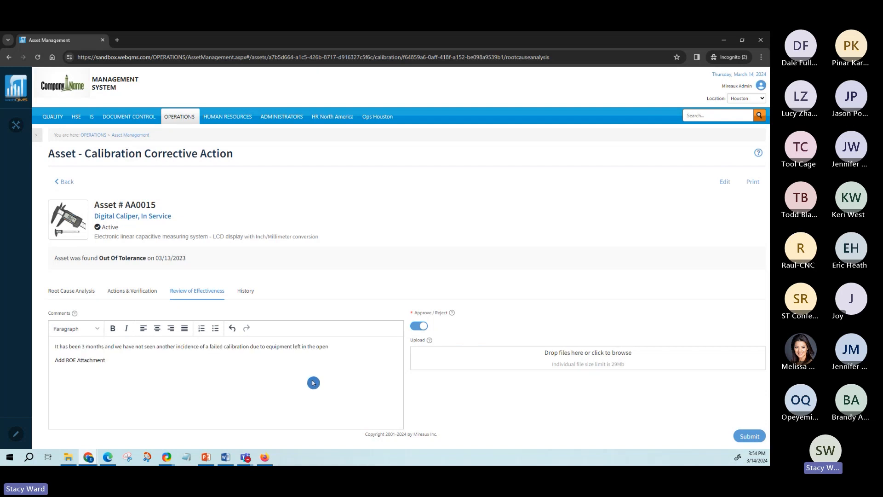
pyautogui.click(170, 370)
pyautogui.moveTo(109, 362); pyautogui.dragTo(54, 366)
pyautogui.press('BackSpace')
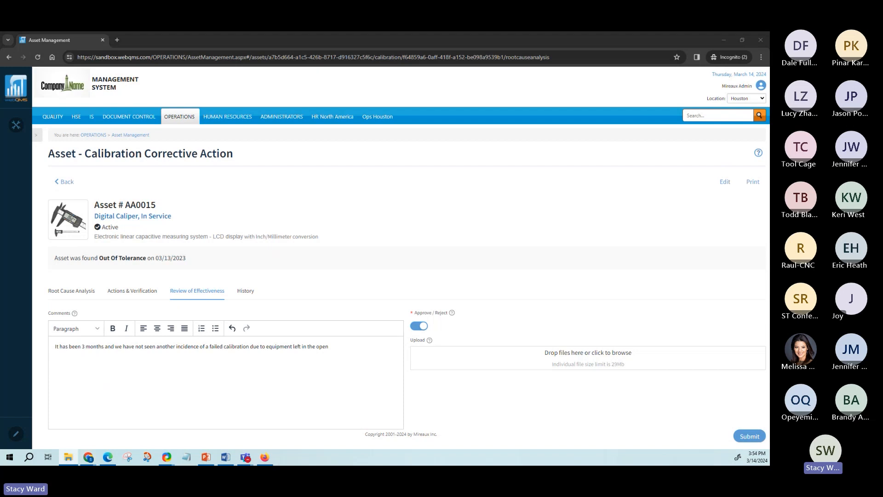
# Attach TMMDE1-Attachment-ReviewOfEff.pdf to the review of effectiveness and submit it as approved.
pyautogui.moveTo(711, 263); pyautogui.dragTo(525, 371)
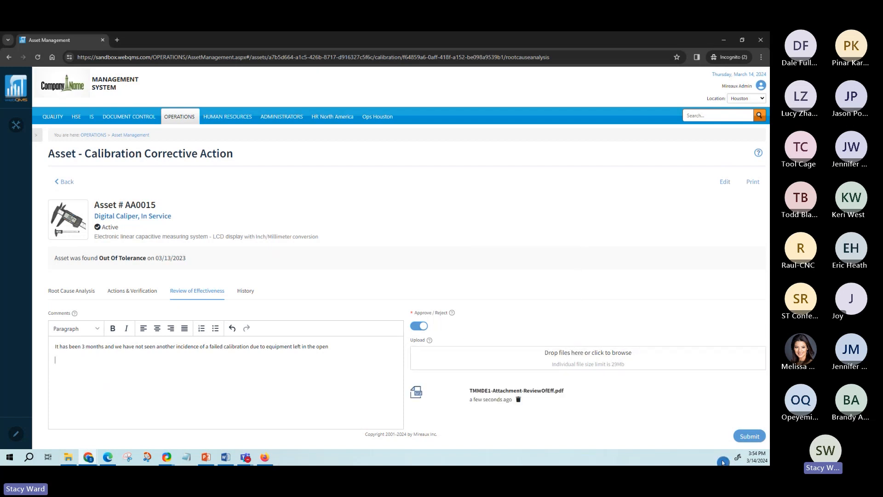
pyautogui.click(763, 433)
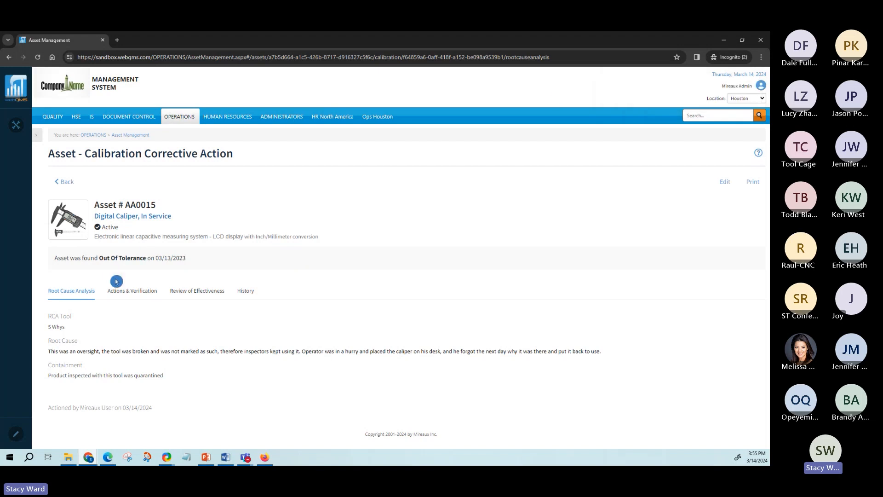
# Check the submitted review of effectiveness and the details of action 1, and close the details.
pyautogui.click(122, 290)
pyautogui.click(203, 291)
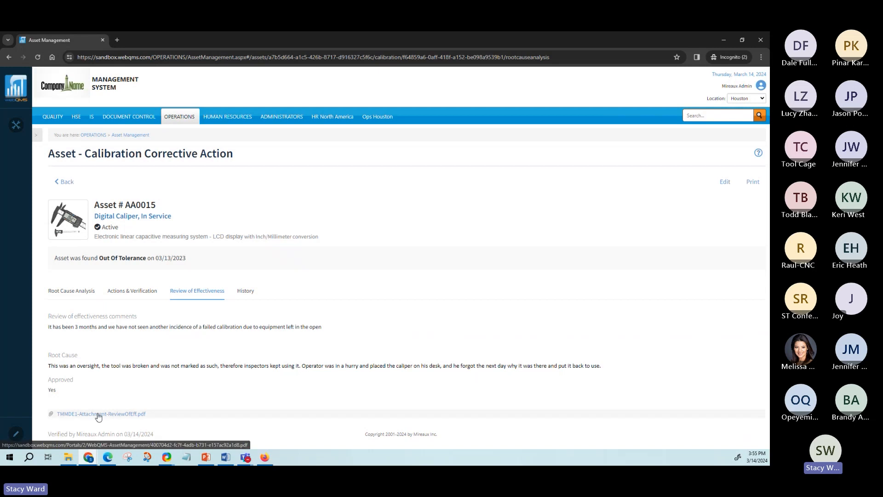
pyautogui.click(128, 297)
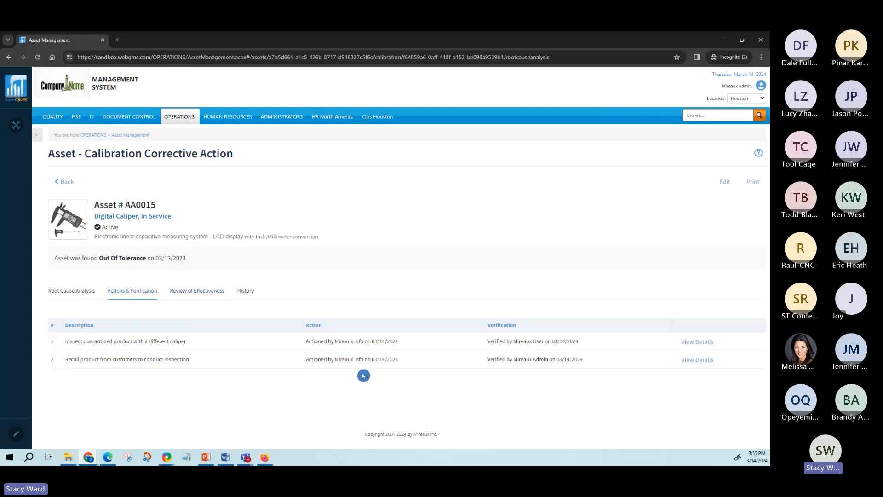
pyautogui.click(695, 345)
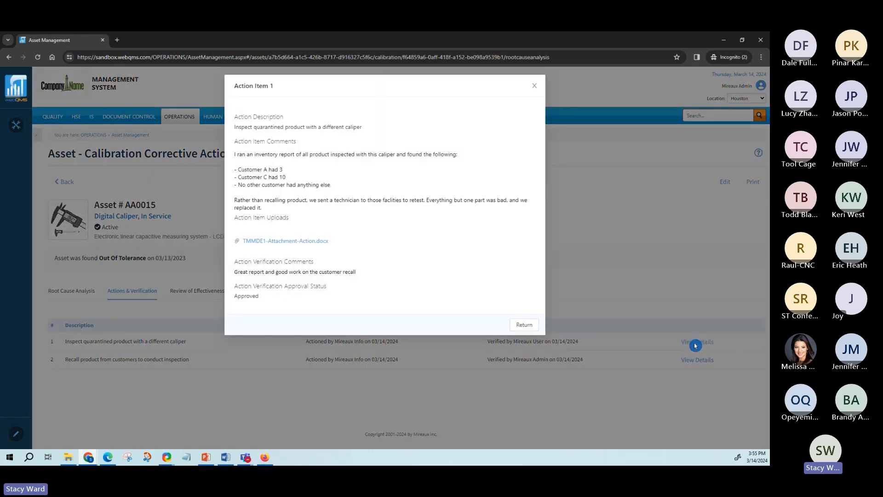
pyautogui.click(123, 270)
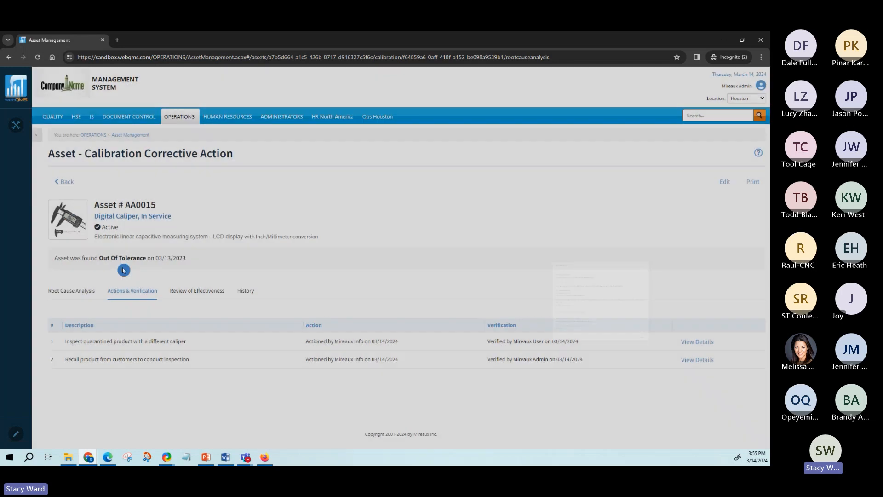
# Examine the corrective action's review of effectiveness and its full history of assignments, actions, and verifications.
pyautogui.click(182, 291)
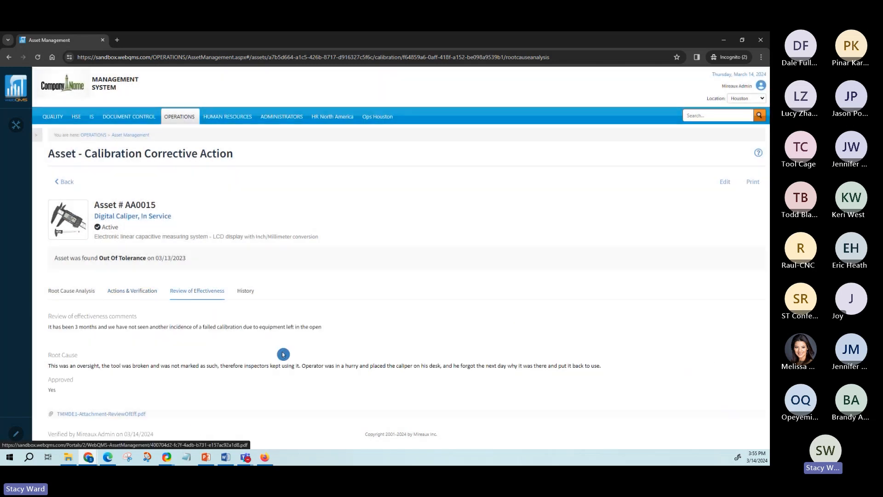
pyautogui.click(246, 292)
pyautogui.scroll(-2, 396, 298)
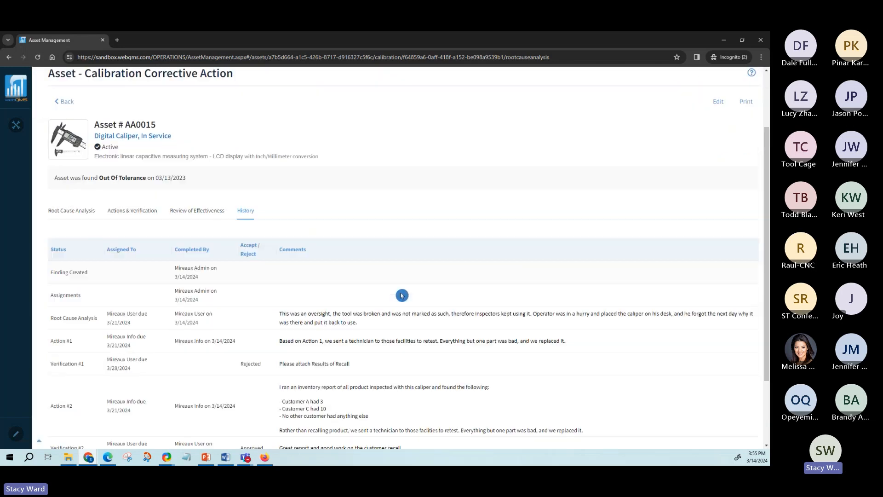
pyautogui.scroll(-2, 402, 296)
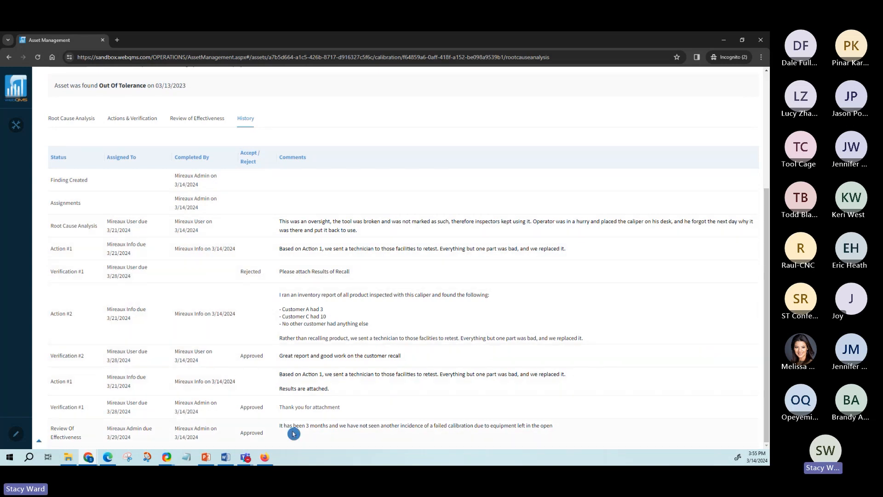
pyautogui.scroll(2, 198, 126)
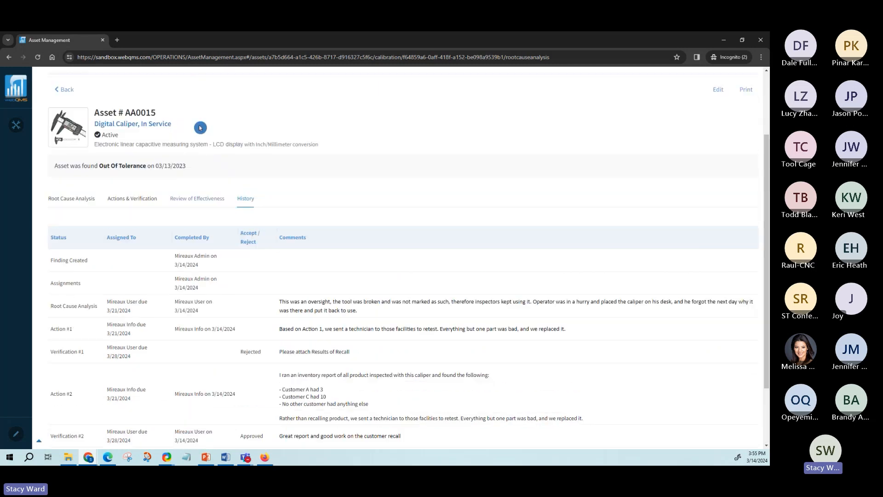
pyautogui.scroll(3, 160, 157)
# Return to the detail view of asset AA0015 and check its calibration history.
pyautogui.click(61, 180)
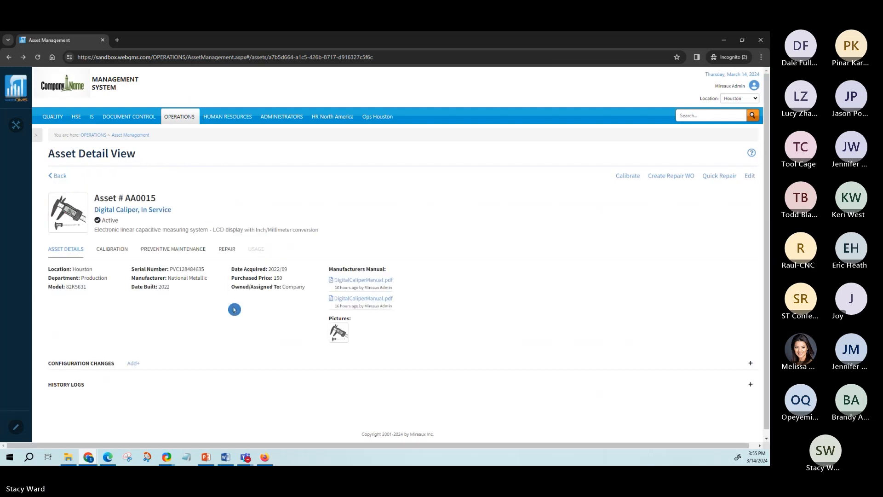
pyautogui.click(105, 255)
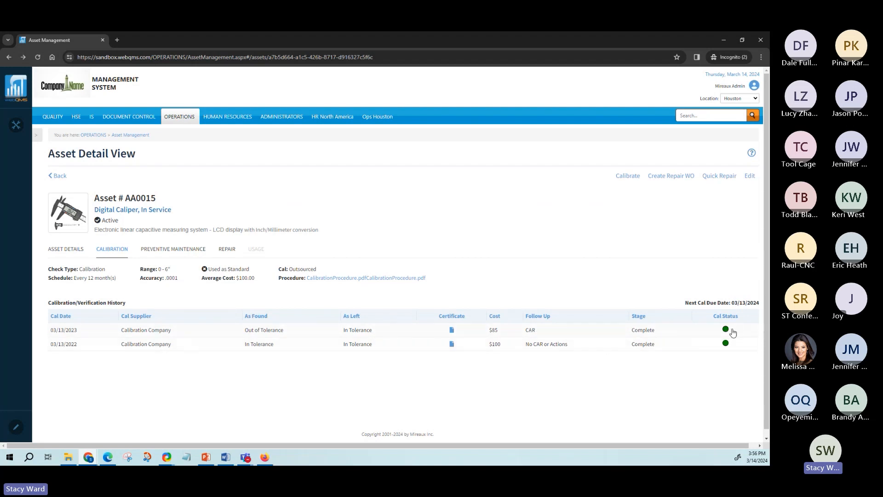
pyautogui.hotkey('alt', 'Tab')
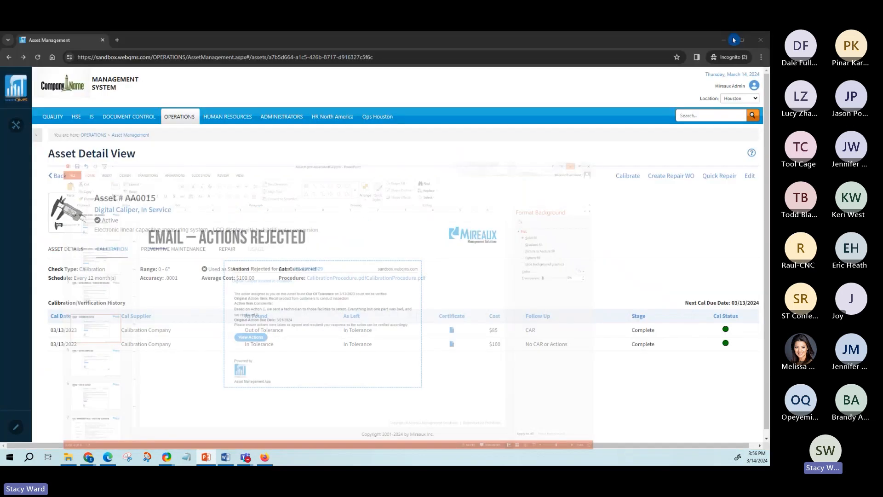
pyautogui.click(738, 39)
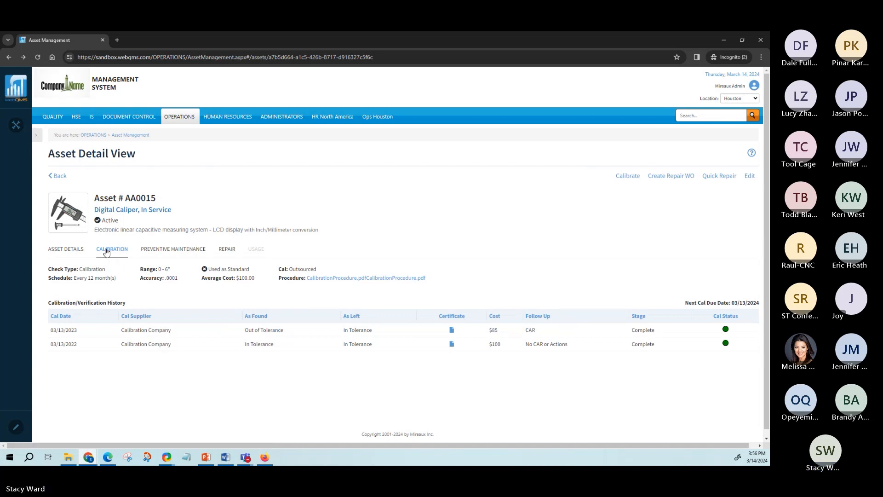
# Leave asset AA0015 and open the Asset Management list of all assets.
pyautogui.click(54, 177)
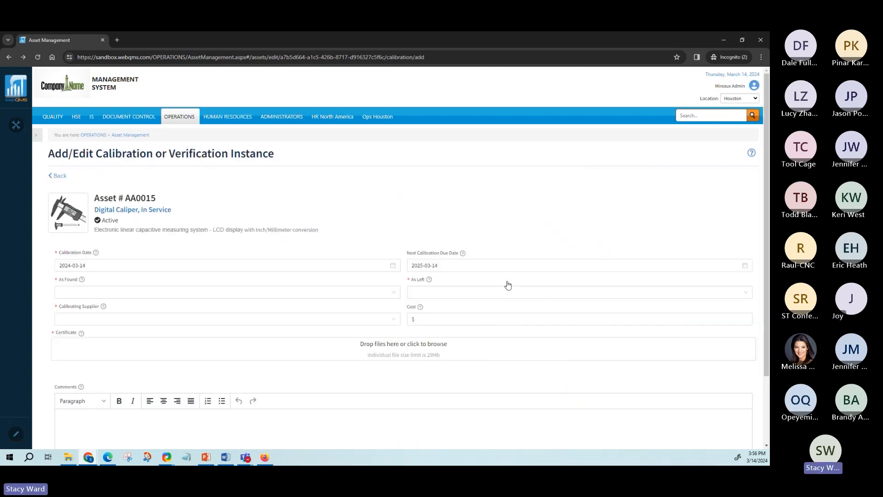
pyautogui.click(59, 176)
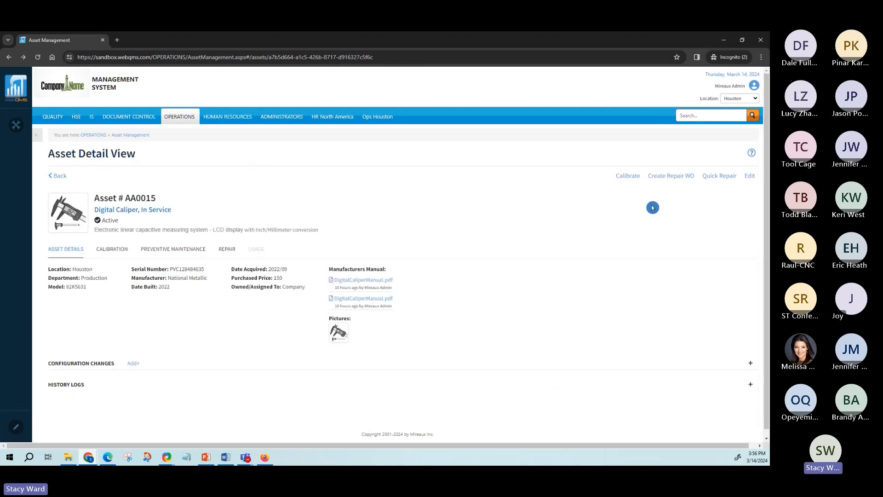
pyautogui.click(52, 178)
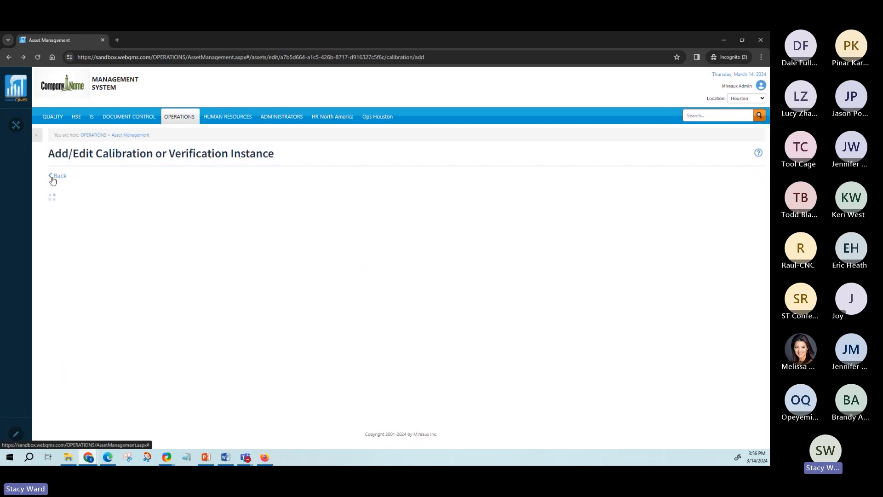
pyautogui.moveTo(183, 120)
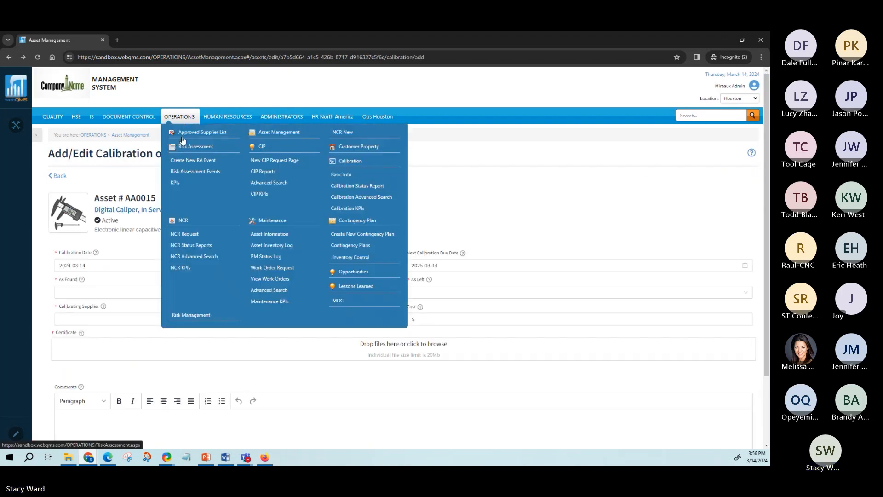
pyautogui.click(271, 133)
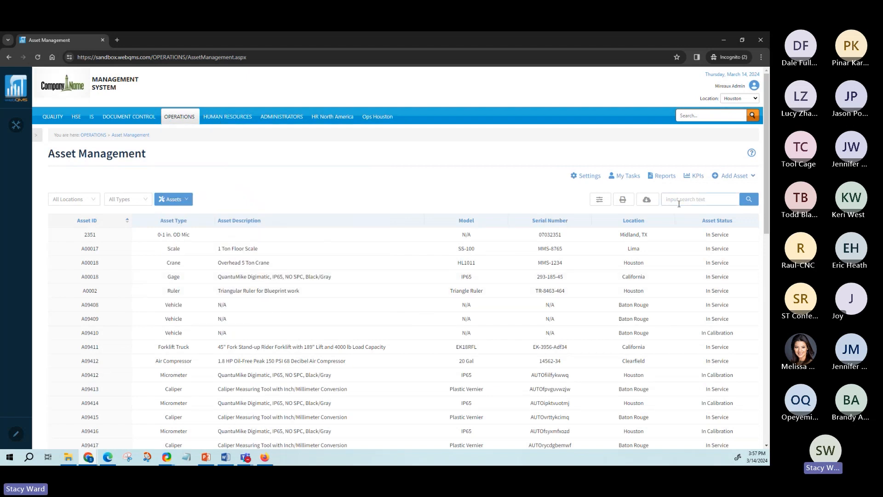
# Open gage A00018, check its calibration information, and start a new calibration record for it.
pyautogui.click(111, 280)
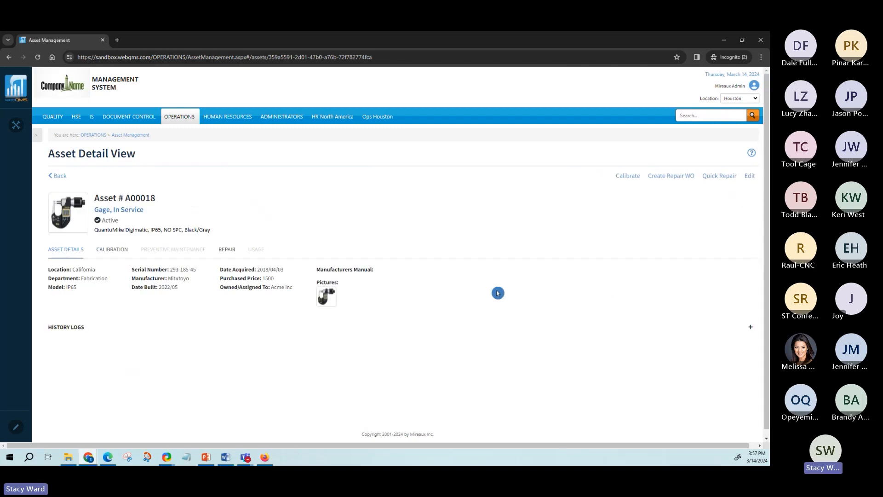
pyautogui.click(100, 253)
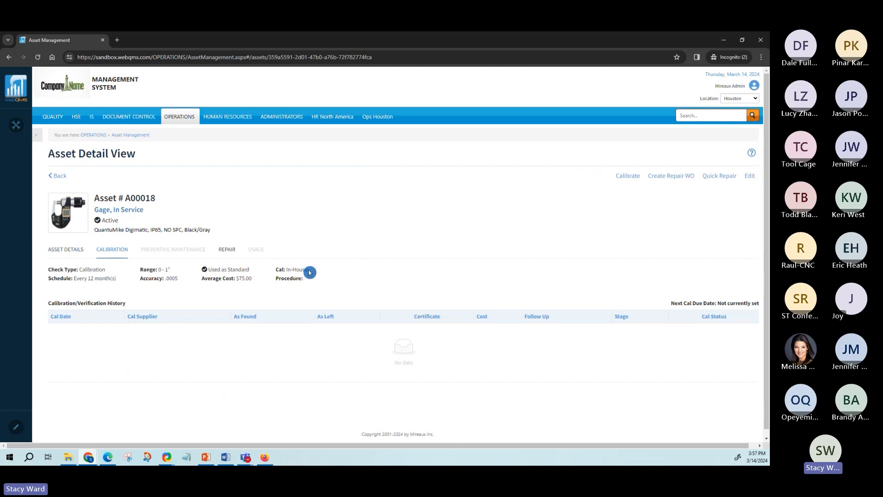
pyautogui.click(628, 178)
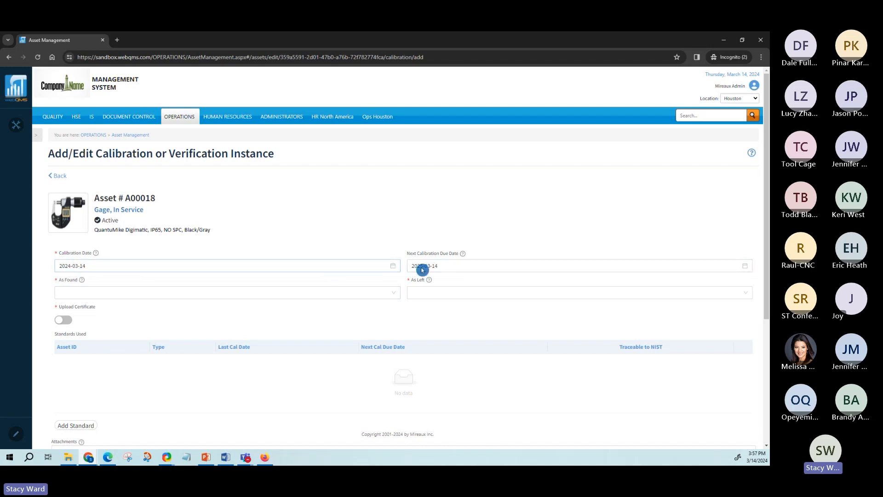
# Set both the As Found and As Left results of the gage's calibration to In Tolerance.
pyautogui.click(268, 294)
pyautogui.click(110, 307)
pyautogui.click(78, 325)
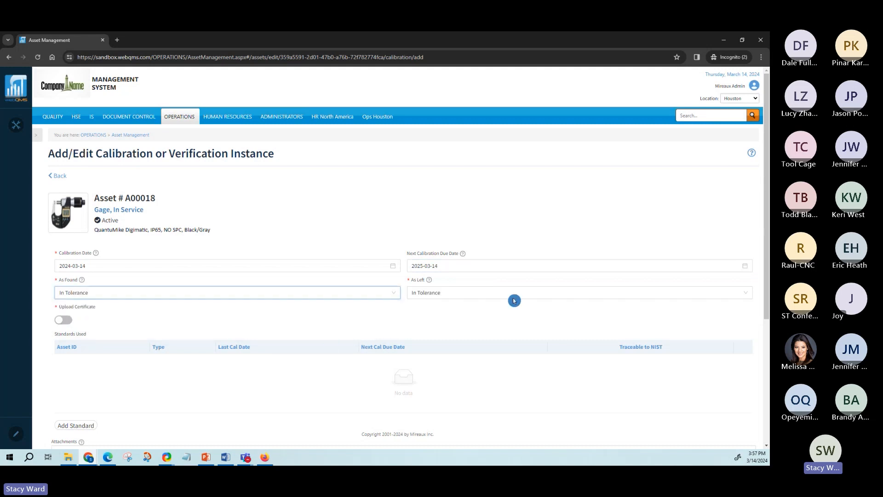
pyautogui.scroll(-3, 599, 250)
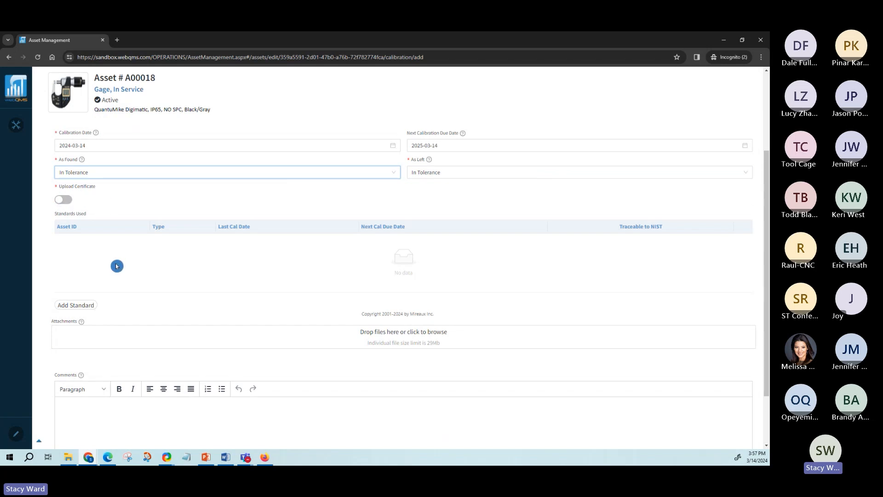
pyautogui.click(63, 200)
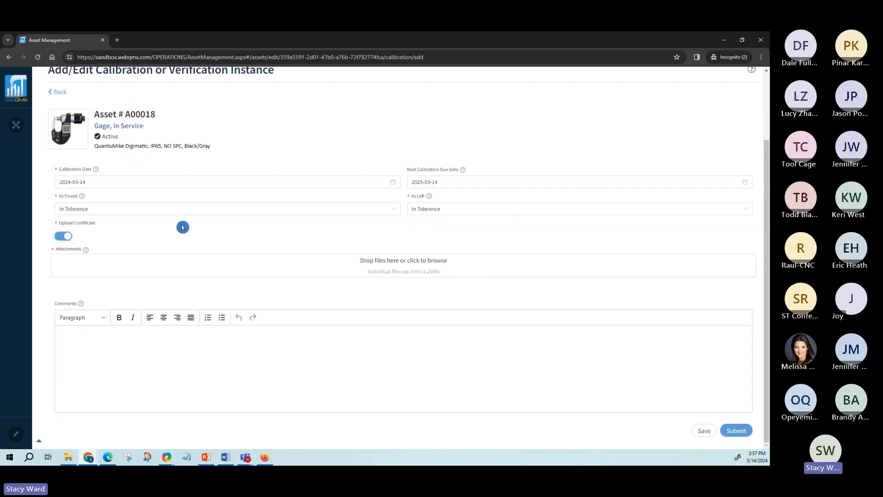
pyautogui.click(67, 238)
# Start adding a standard used and select the digital caliper CAL BFA212B as its asset.
pyautogui.scroll(-3, 286, 303)
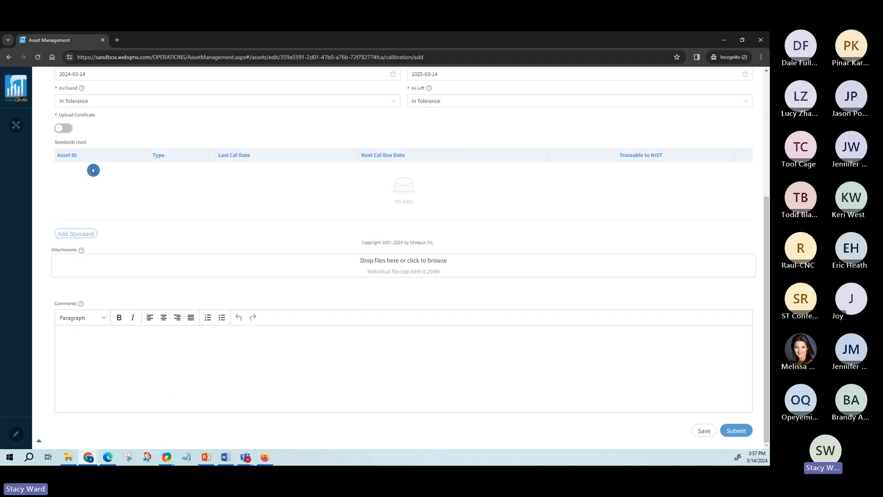
pyautogui.click(85, 232)
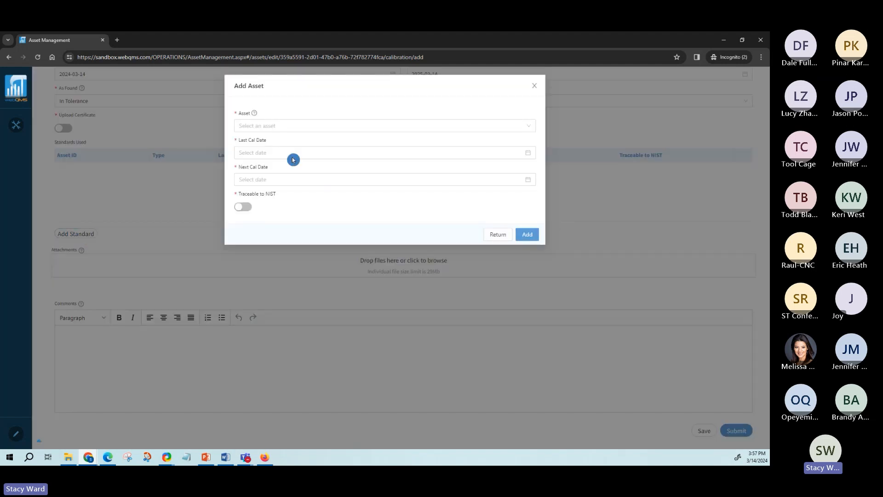
pyautogui.click(310, 129)
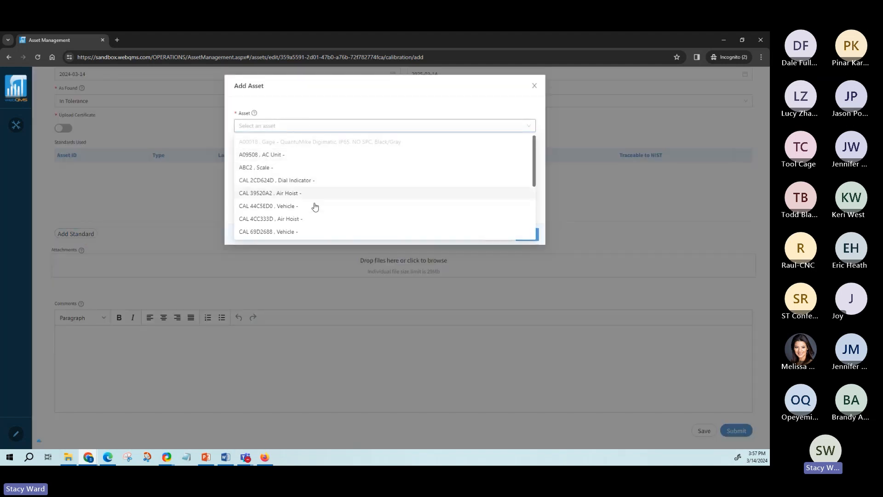
pyautogui.scroll(-1, 315, 199)
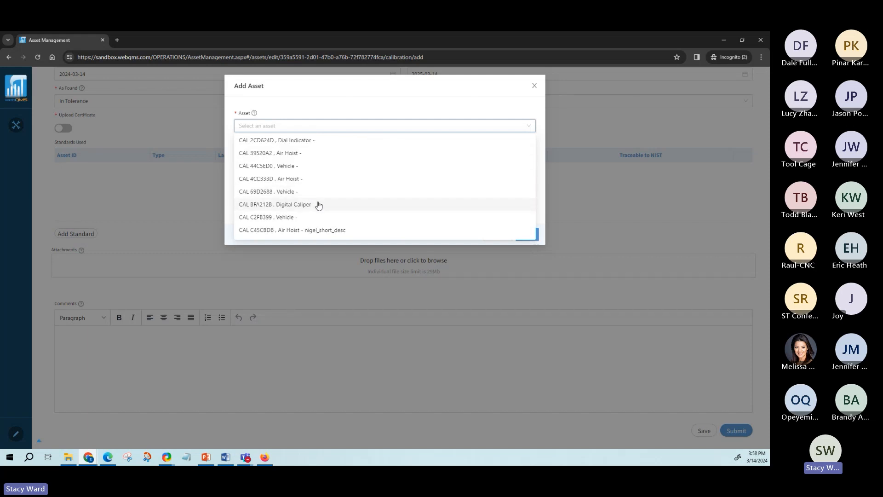
pyautogui.click(319, 205)
pyautogui.click(319, 122)
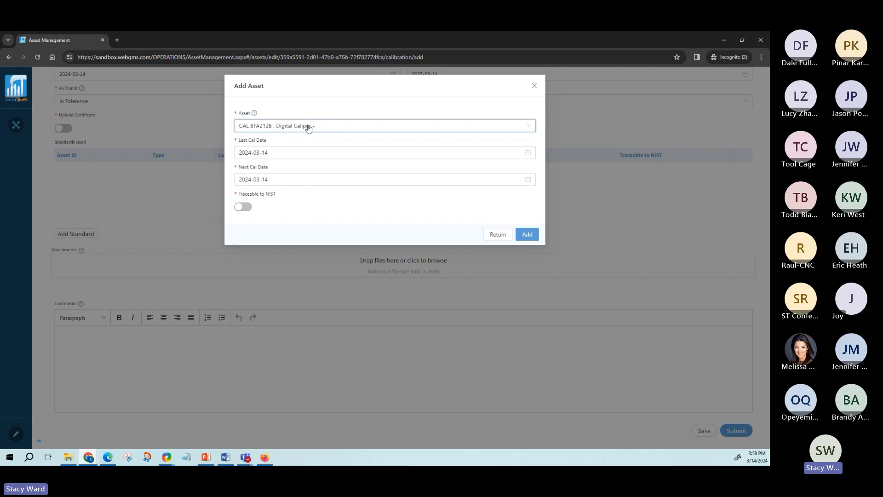
pyautogui.click(284, 186)
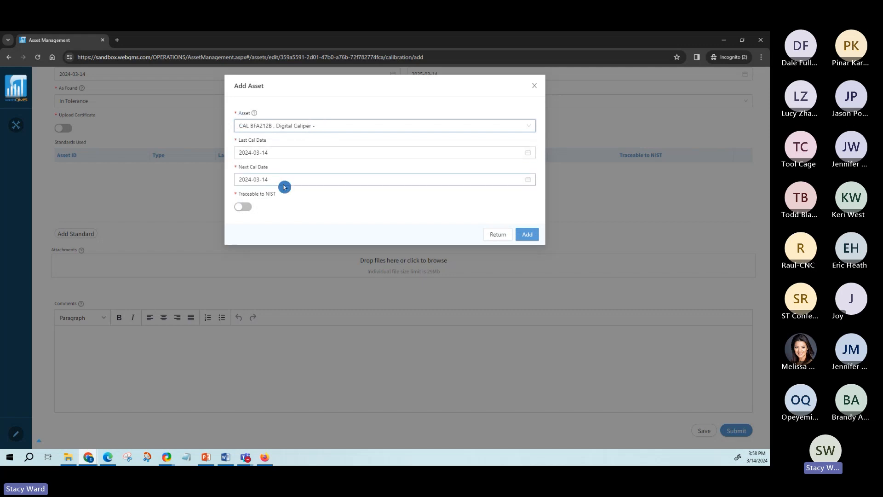
pyautogui.click(316, 128)
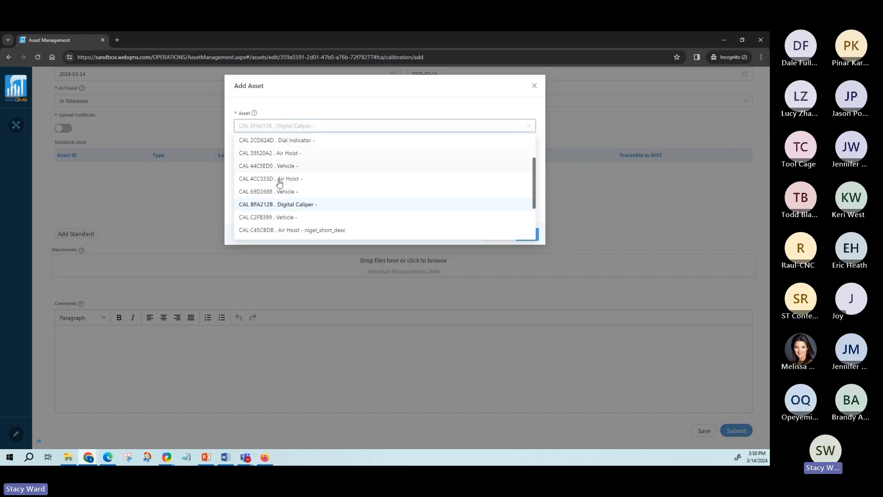
pyautogui.click(286, 177)
pyautogui.click(250, 175)
pyautogui.click(278, 130)
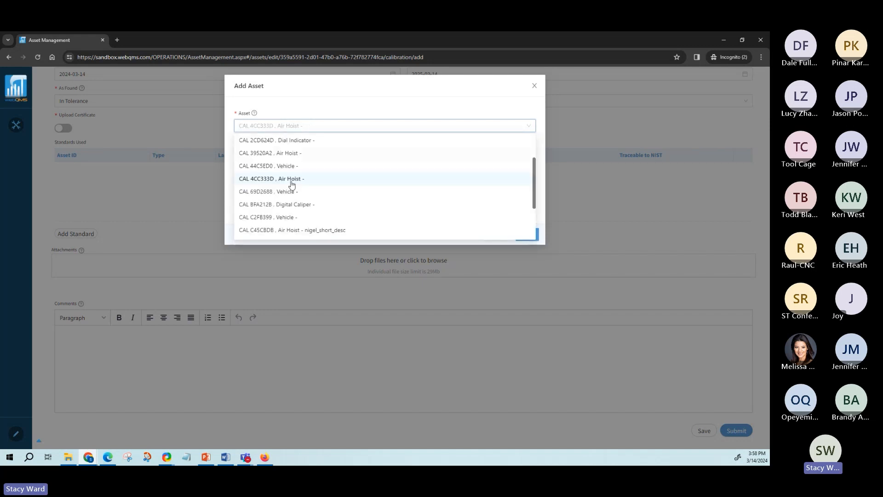
pyautogui.click(291, 206)
# Mark the caliper standard as traceable to NIST and add it to the standards used.
pyautogui.click(315, 188)
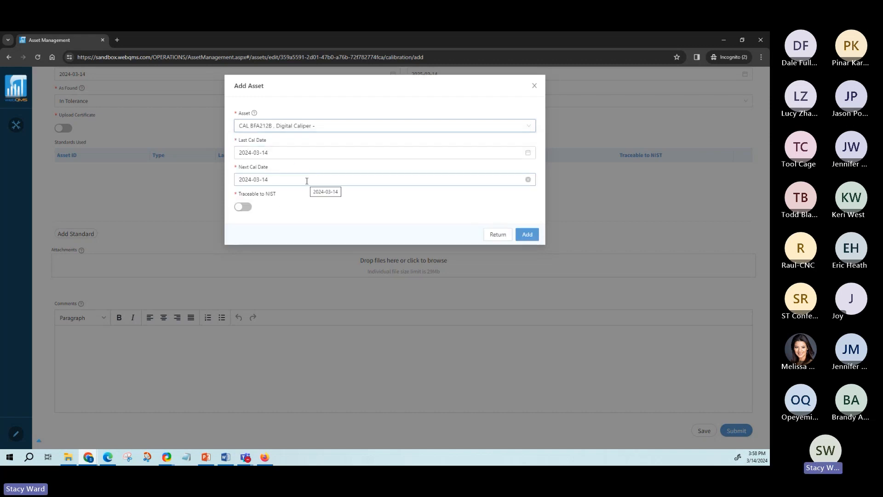
pyautogui.click(242, 207)
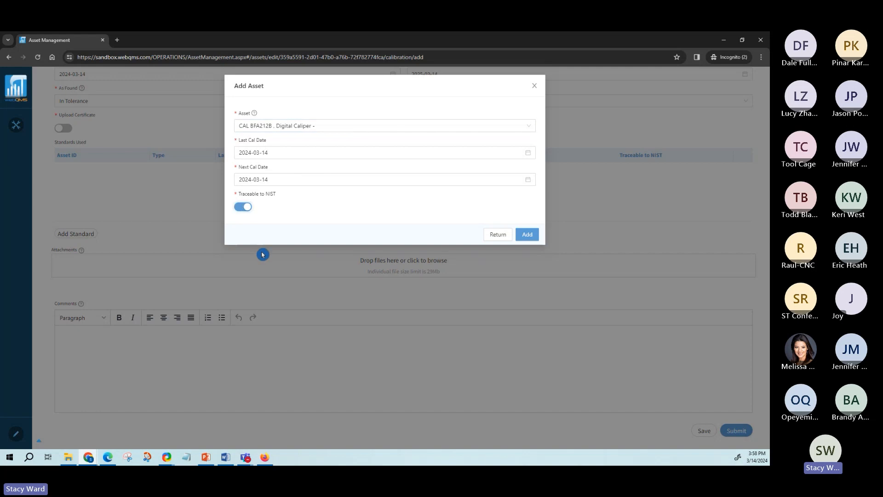
pyautogui.click(527, 238)
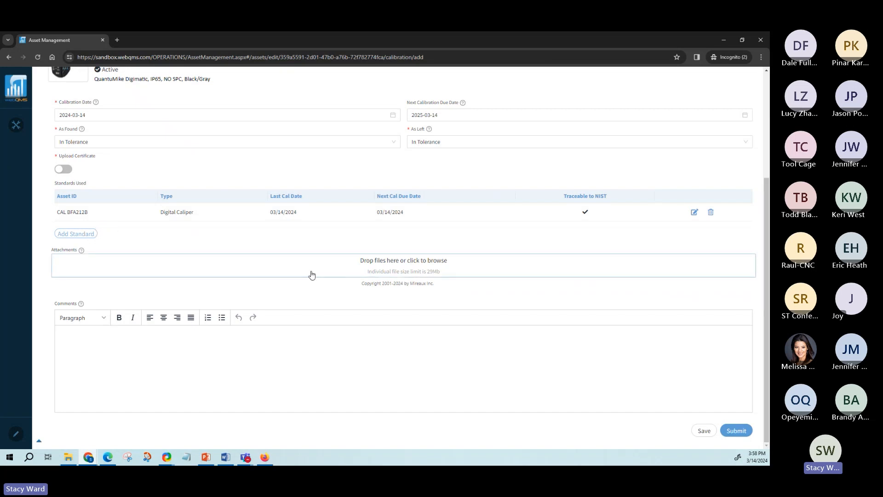
# Enter the calibration comment "My Calcuations are attached.".
pyautogui.hotkey('alt', 'Tab')
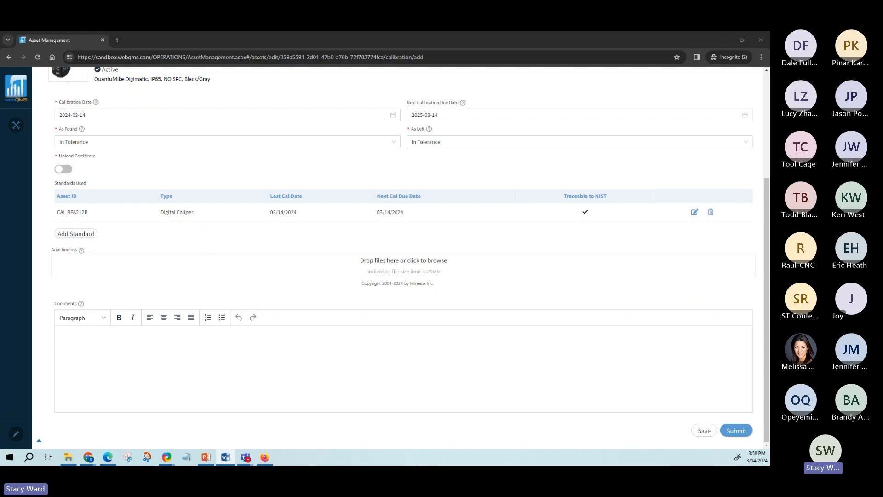
pyautogui.click(357, 368)
pyautogui.write('My Calcuations are attached.')
# Attach TMMDE2-Micrometer-Calculations1.pdf to the calibration record of gage A00018 and submit it.
pyautogui.hotkey('alt', 'Tab')
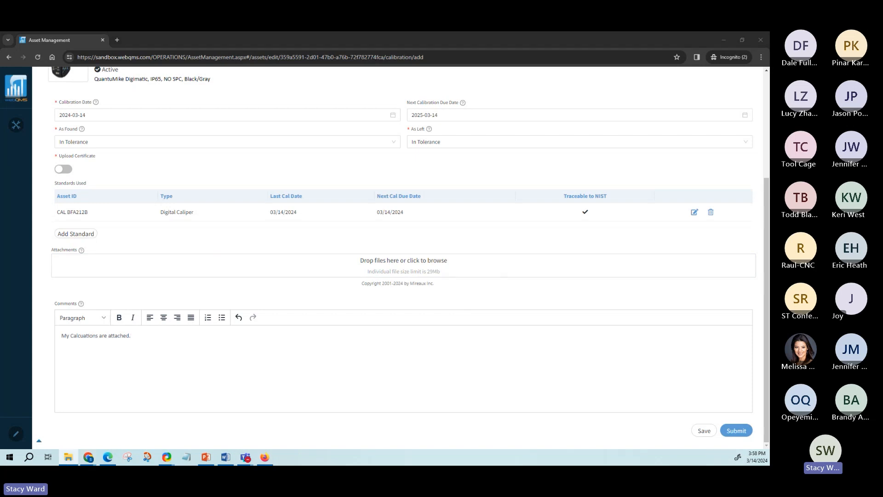
pyautogui.moveTo(493, 308); pyautogui.dragTo(249, 266)
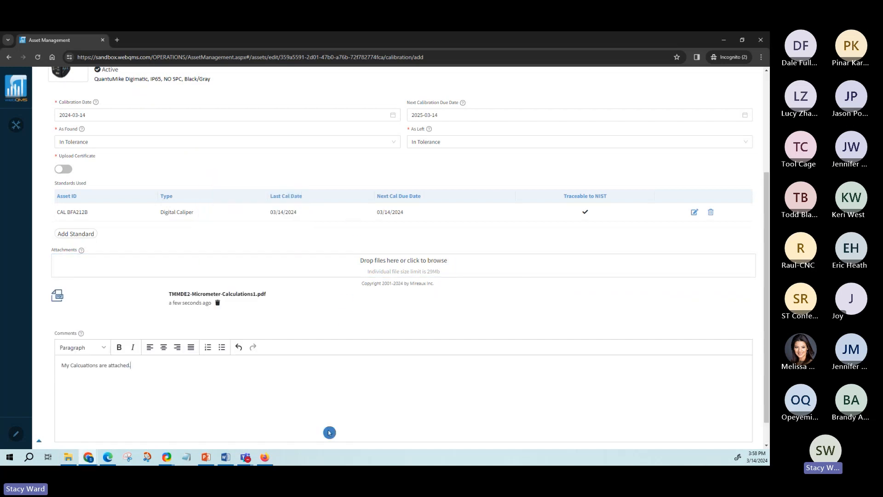
pyautogui.scroll(2, 334, 414)
pyautogui.scroll(-2, 338, 386)
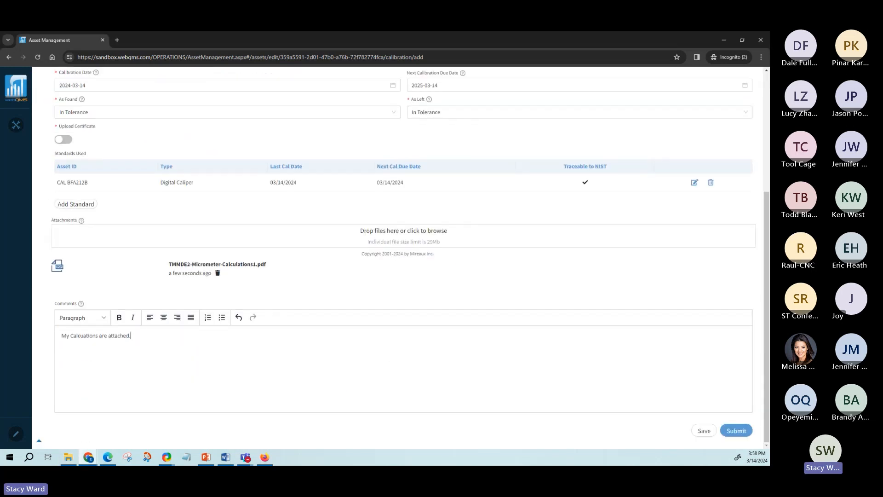
pyautogui.click(734, 431)
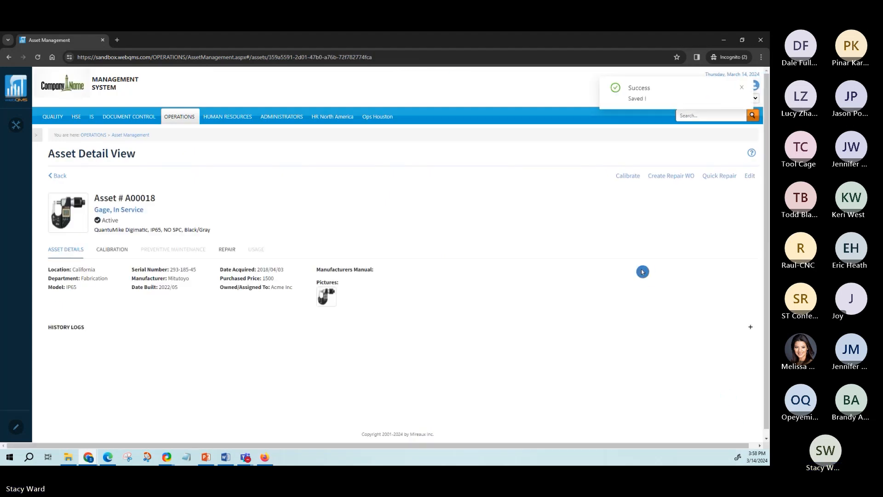
# Open the in-house calibration certificate from the calibration history of gage A00018, review it and close it.
pyautogui.click(112, 249)
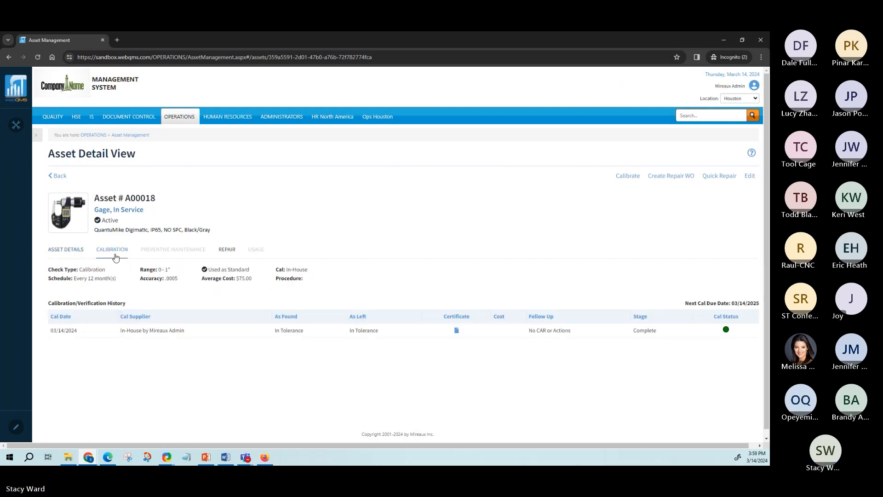
pyautogui.click(456, 332)
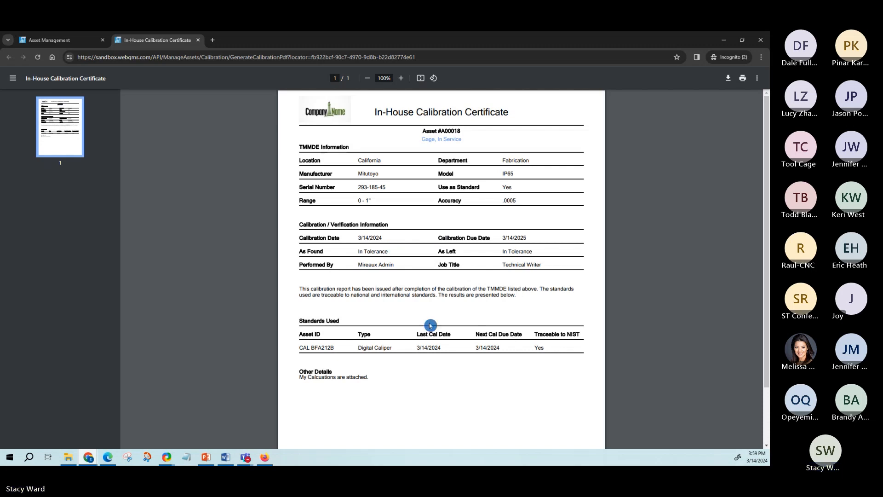
pyautogui.click(197, 40)
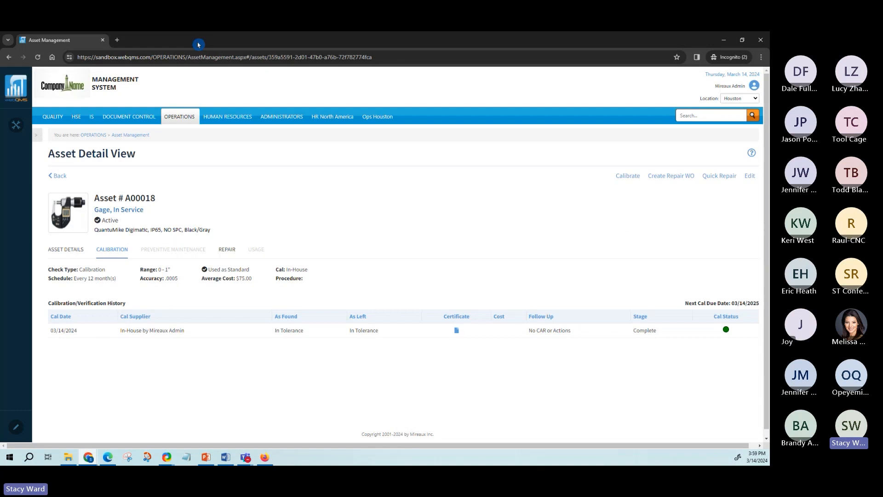
# Return to the asset list and examine the pending items under both the personal tasks and the admin tasks.
pyautogui.click(54, 176)
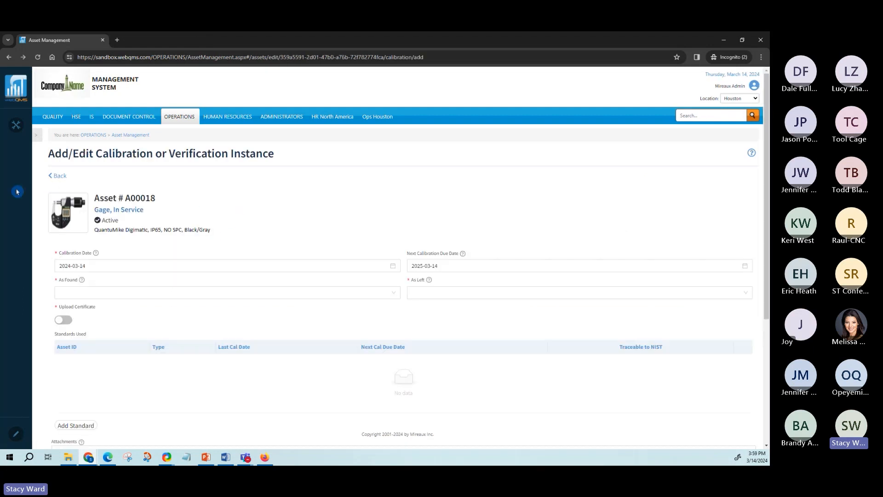
pyautogui.click(59, 178)
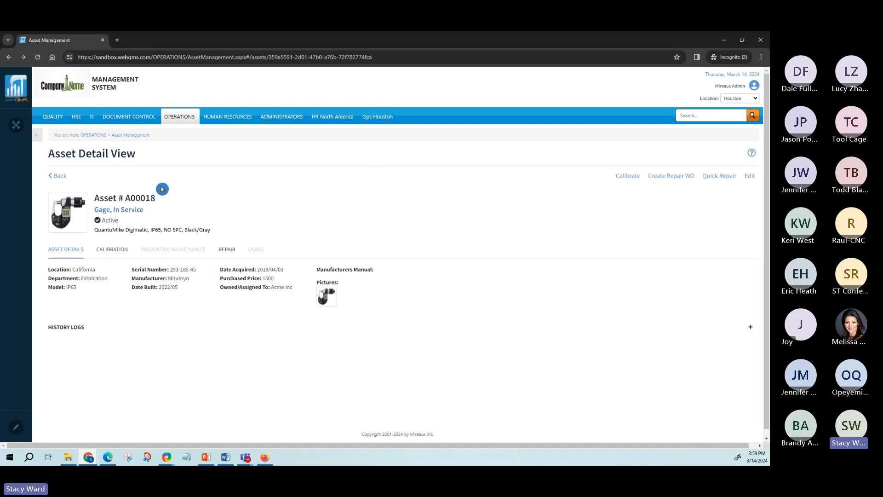
pyautogui.click(60, 176)
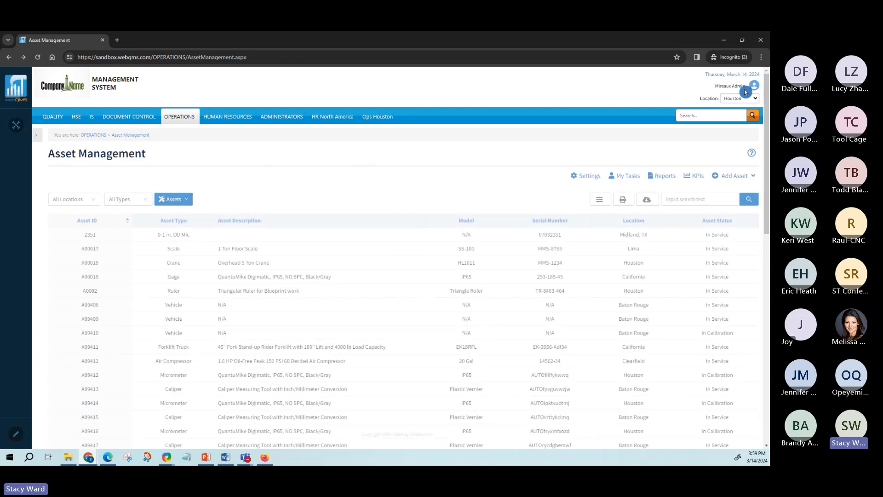
pyautogui.click(629, 179)
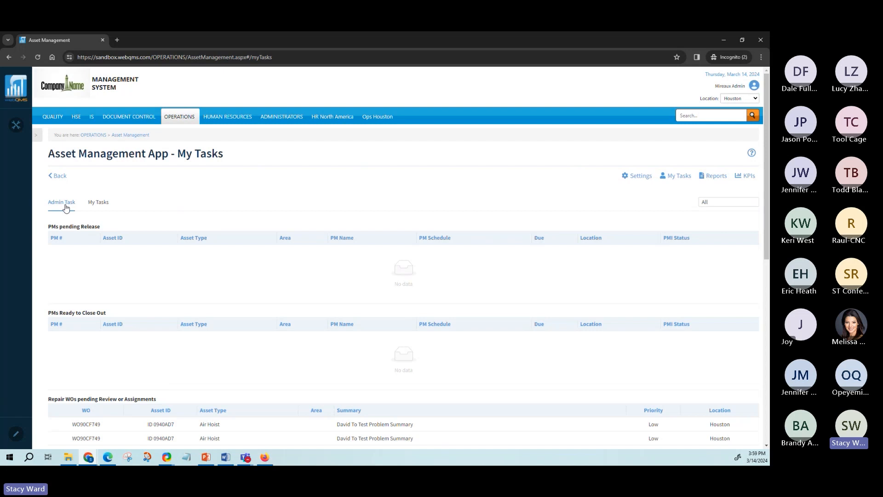
pyautogui.click(94, 205)
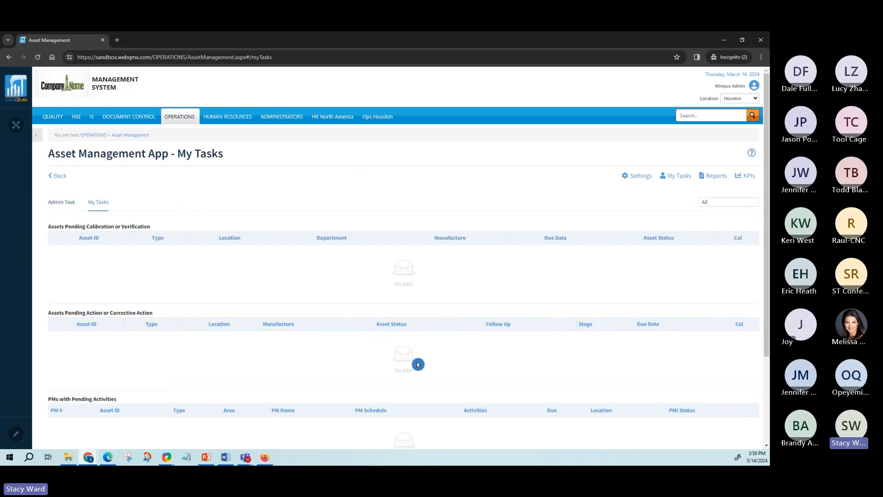
pyautogui.click(69, 204)
pyautogui.scroll(-8, 300, 252)
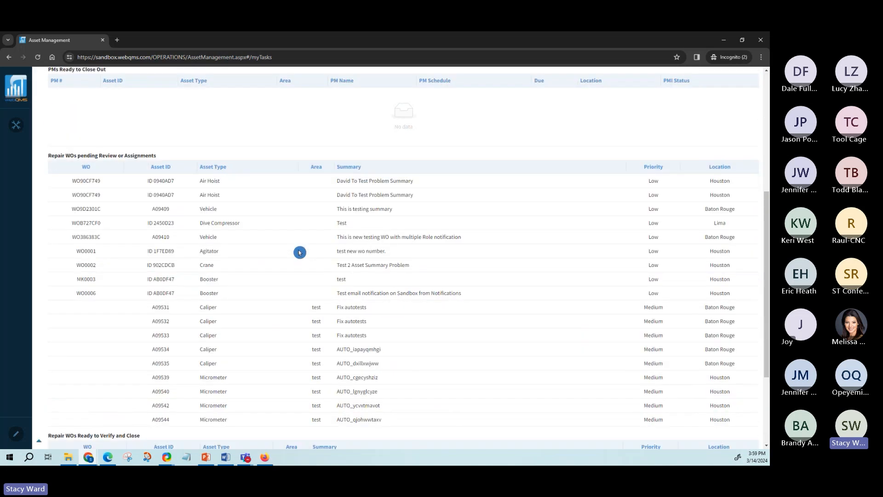
pyautogui.scroll(4, 300, 252)
pyautogui.scroll(5, 300, 252)
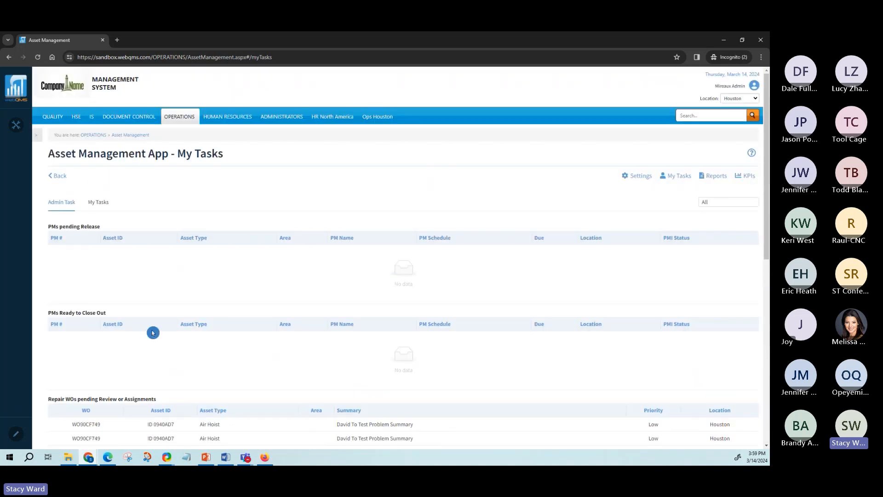
pyautogui.scroll(-1, 149, 274)
pyautogui.scroll(1, 149, 274)
# Open the asset reports and examine the Calibration Coming Due and Calibration Follow Up reports.
pyautogui.click(59, 176)
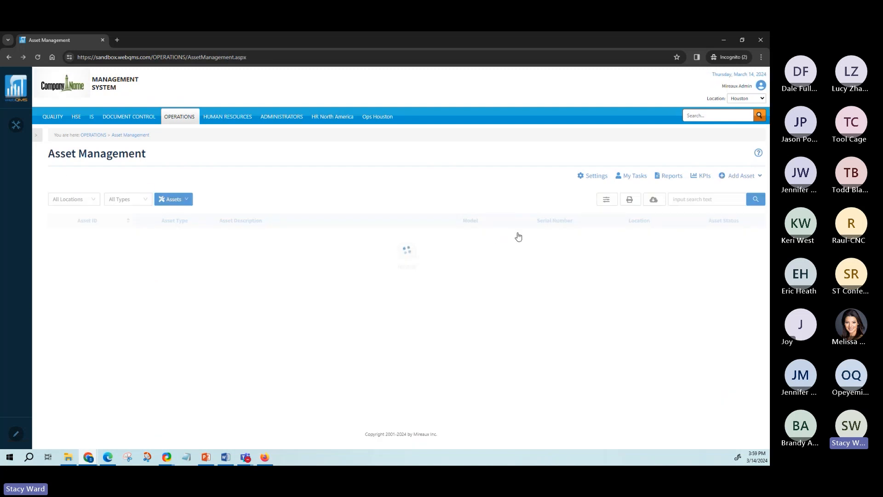
pyautogui.click(667, 179)
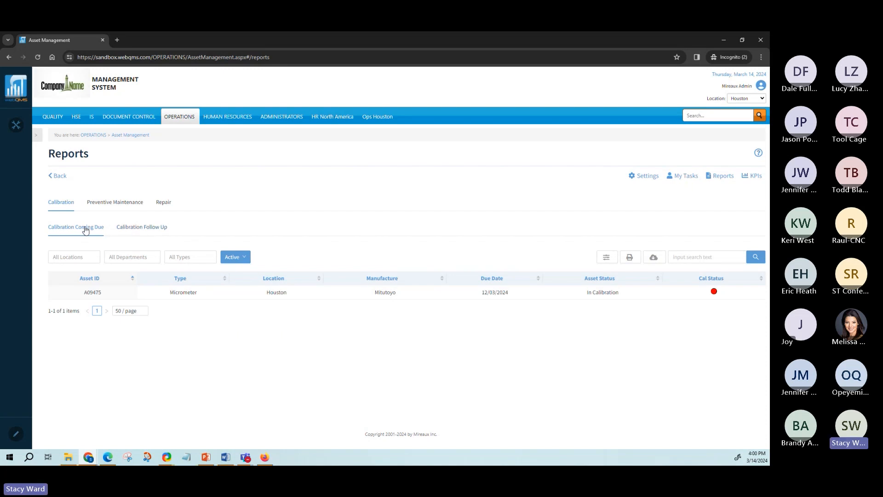
pyautogui.click(163, 229)
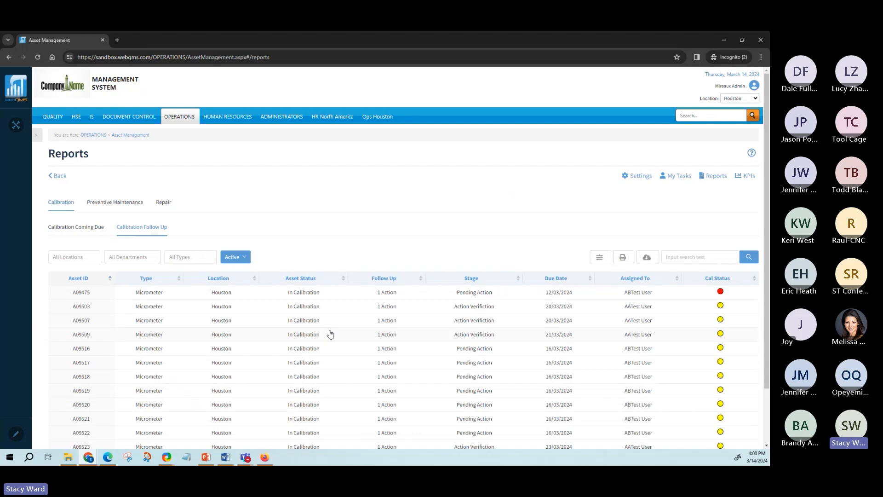
pyautogui.scroll(-1, 326, 327)
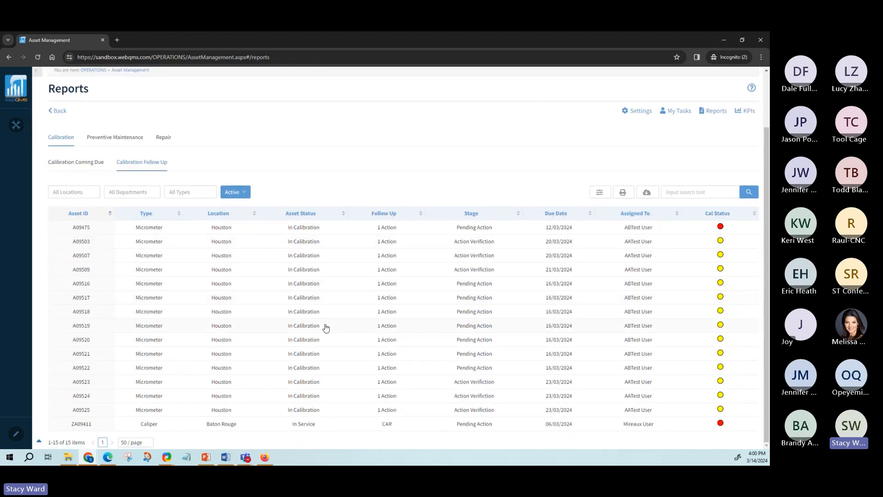
pyautogui.click(79, 203)
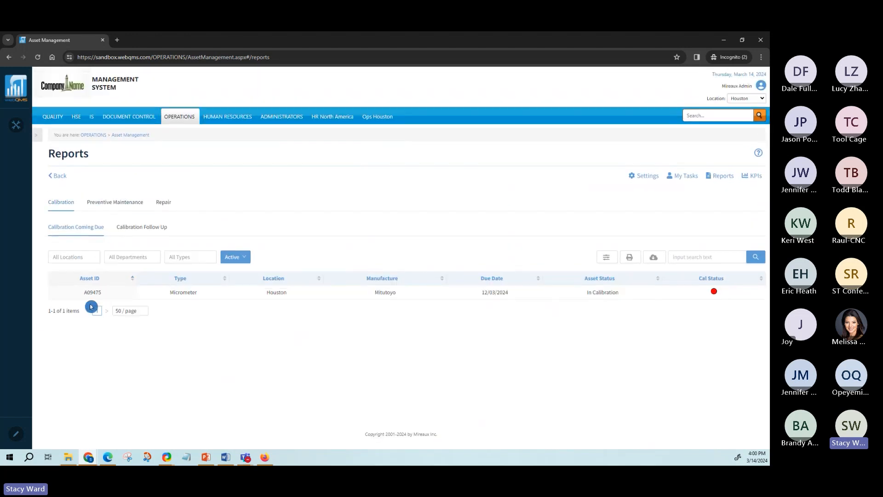
# Look through the department and asset type filter options of the Calibration Coming Due report without applying any.
pyautogui.click(78, 254)
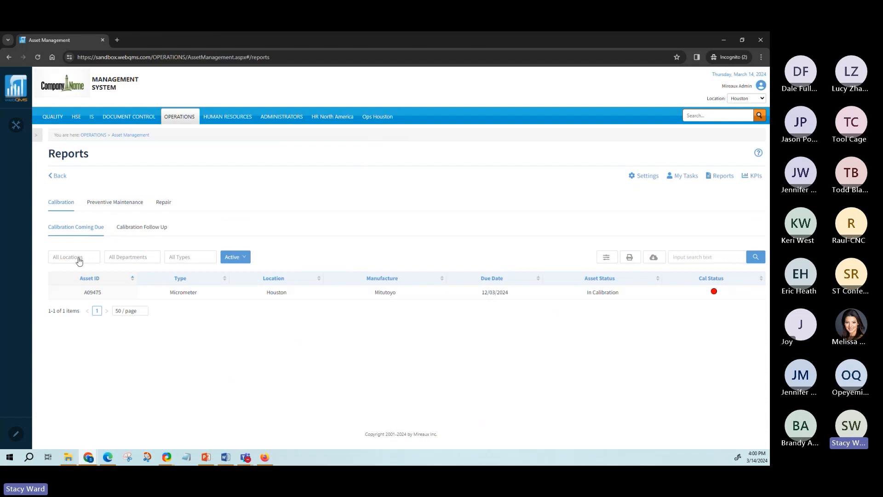
pyautogui.click(135, 257)
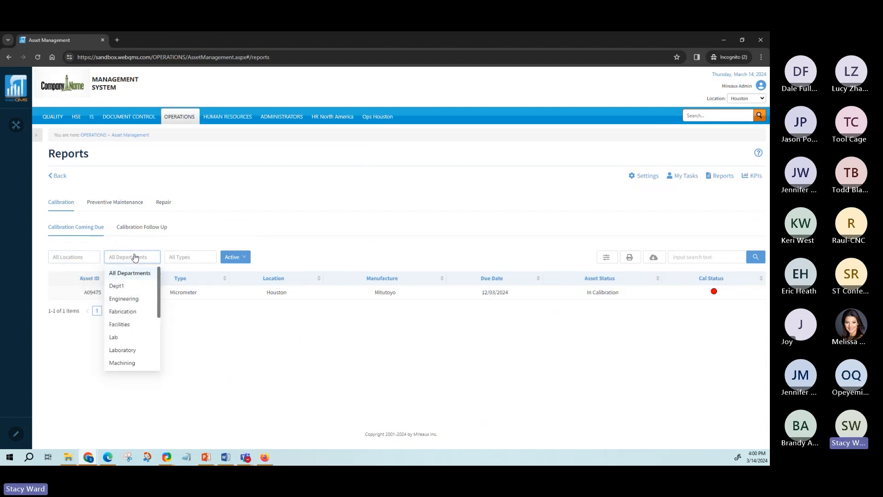
pyautogui.click(191, 260)
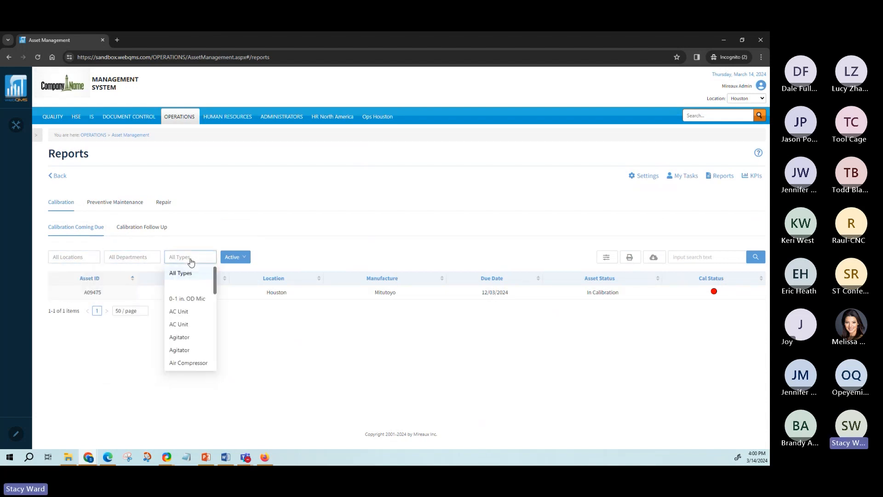
pyautogui.click(221, 238)
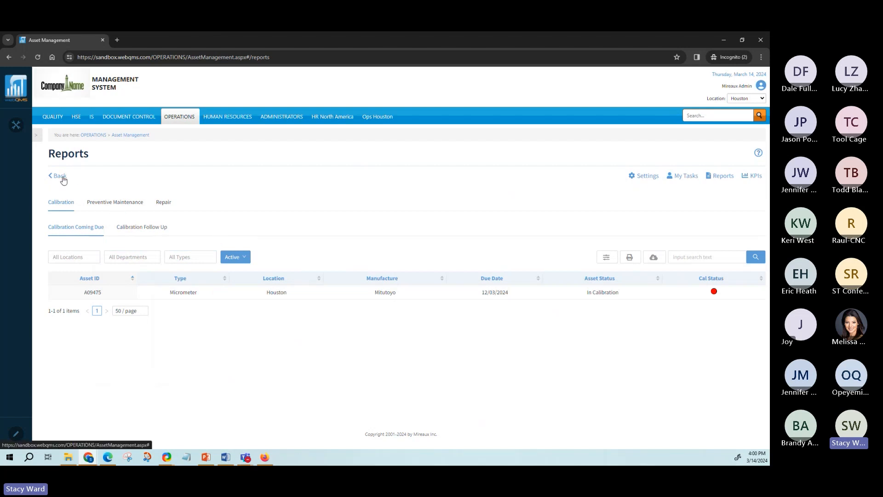
# Open the asset KPIs and examine the charts of total assets by location, department, status and asset type.
pyautogui.click(749, 176)
pyautogui.click(381, 223)
pyautogui.click(345, 272)
pyautogui.scroll(-1, 345, 272)
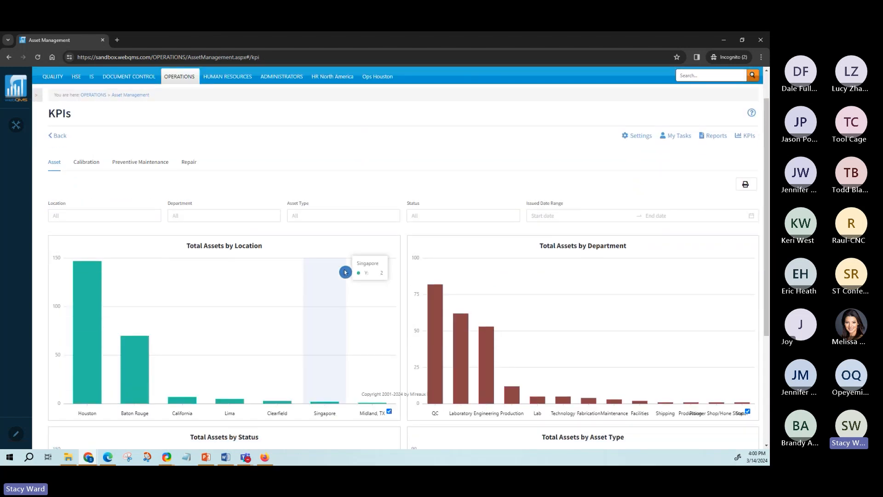
pyautogui.scroll(-3, 345, 272)
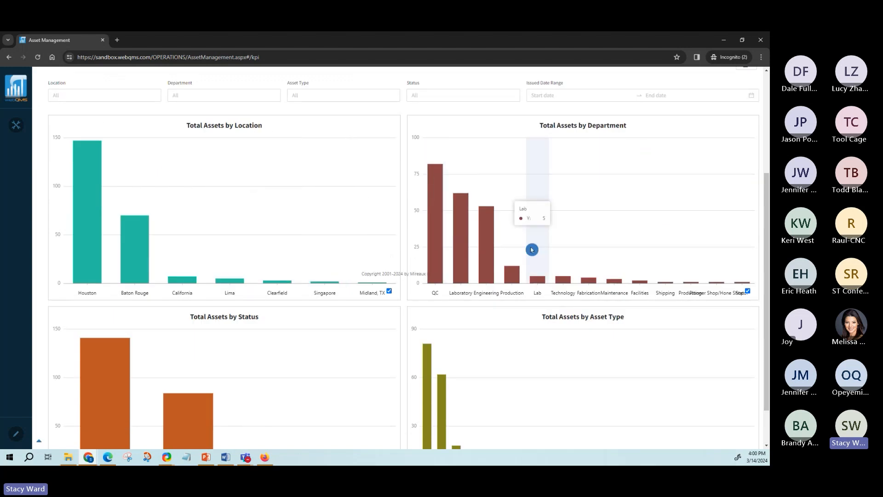
pyautogui.scroll(-1, 532, 249)
pyautogui.scroll(-1, 532, 248)
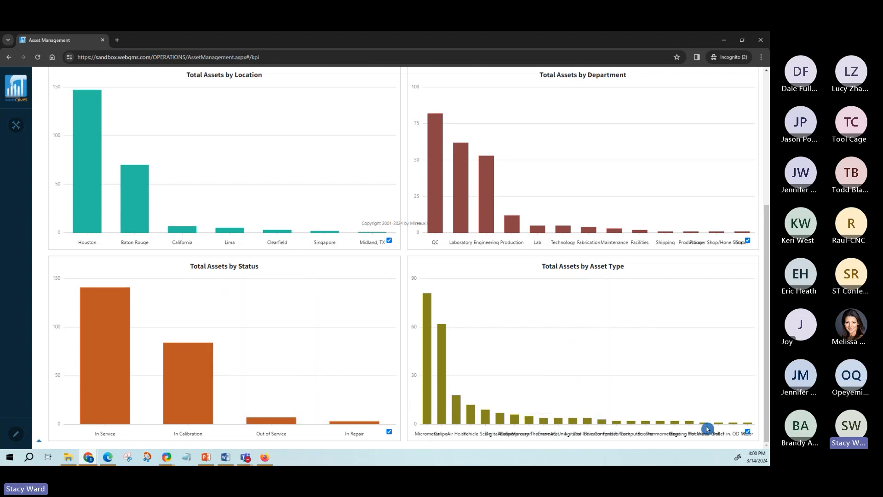
pyautogui.scroll(1, 646, 355)
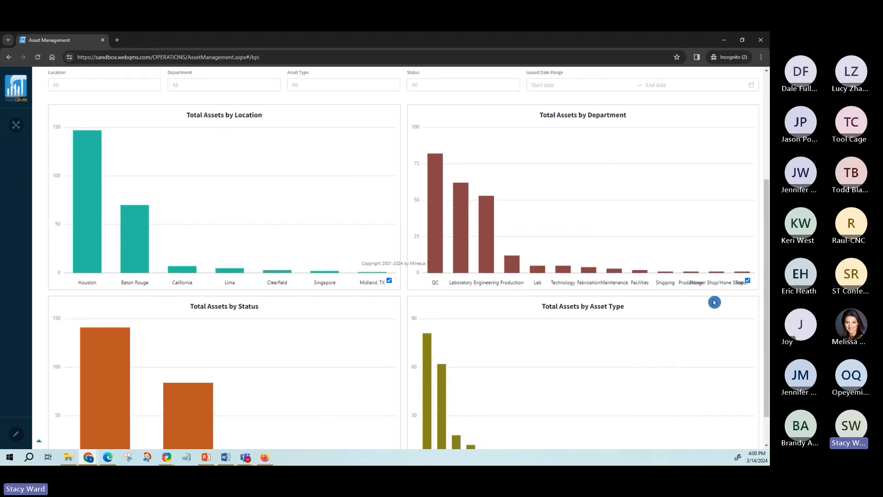
pyautogui.scroll(4, 760, 215)
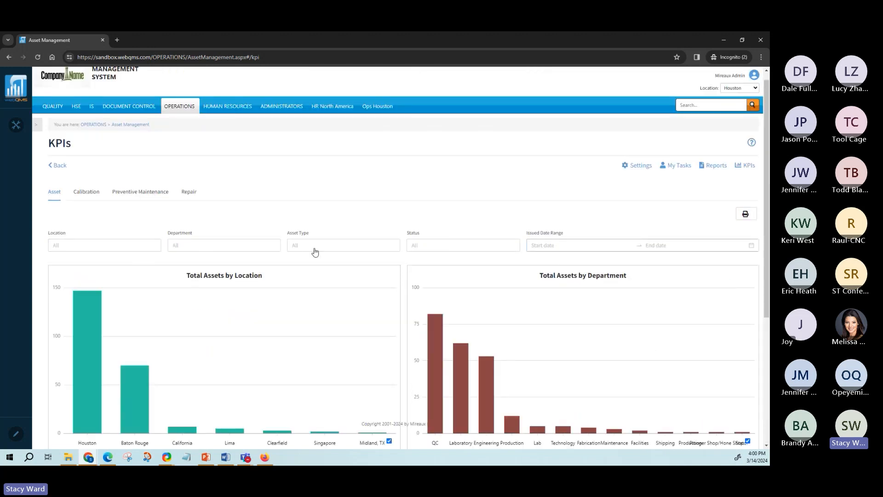
pyautogui.scroll(-5, 501, 258)
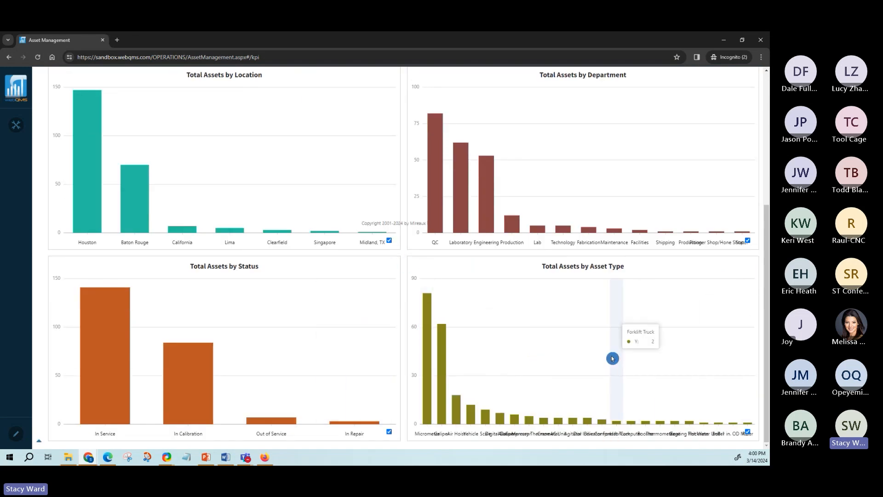
pyautogui.scroll(4, 613, 358)
pyautogui.scroll(2, 612, 359)
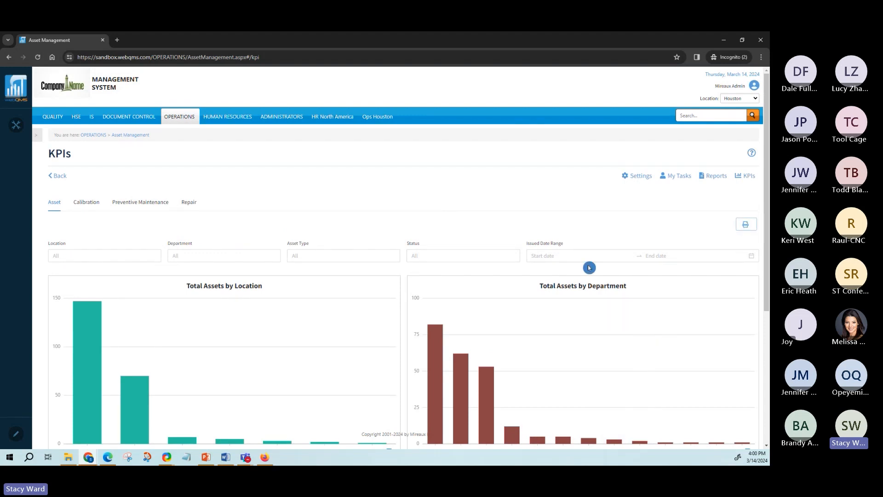
# Examine the calibration KPI charts for calibration status, past due calibrations by location and department, and cost.
pyautogui.click(87, 203)
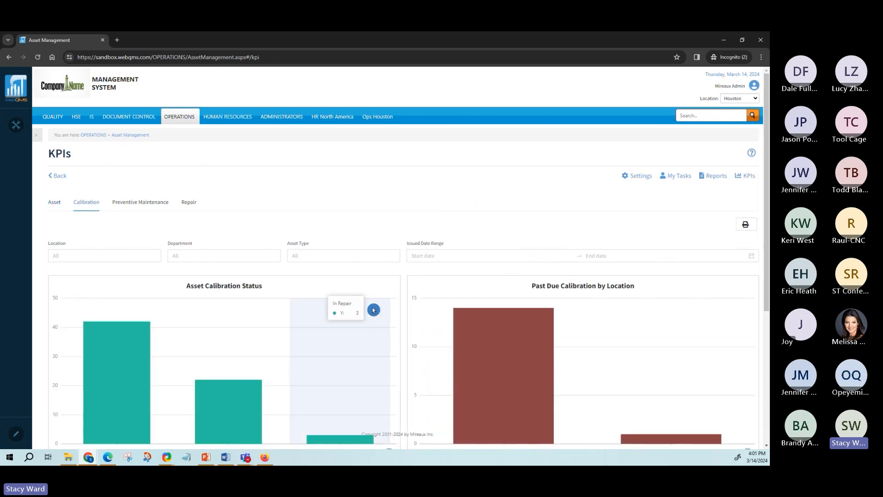
pyautogui.scroll(-5, 373, 312)
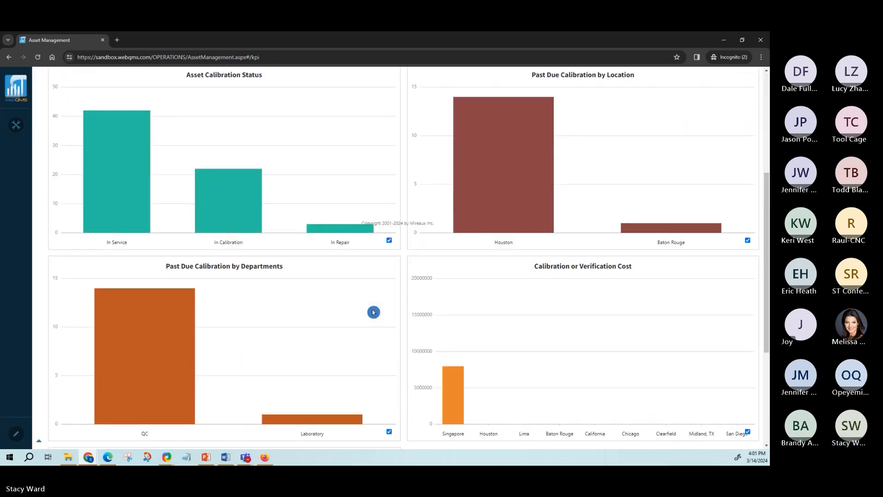
pyautogui.scroll(5, 373, 312)
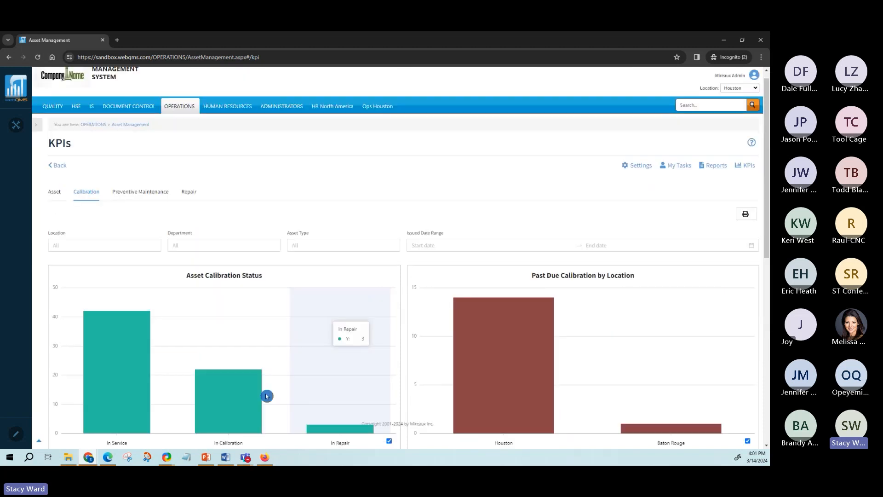
# Switch to the AssetMgmt-AssetsAndCal.pptx presentation in PowerPoint and show slide 7 on asset management roles.
pyautogui.click(207, 457)
pyautogui.scroll(-3, 79, 382)
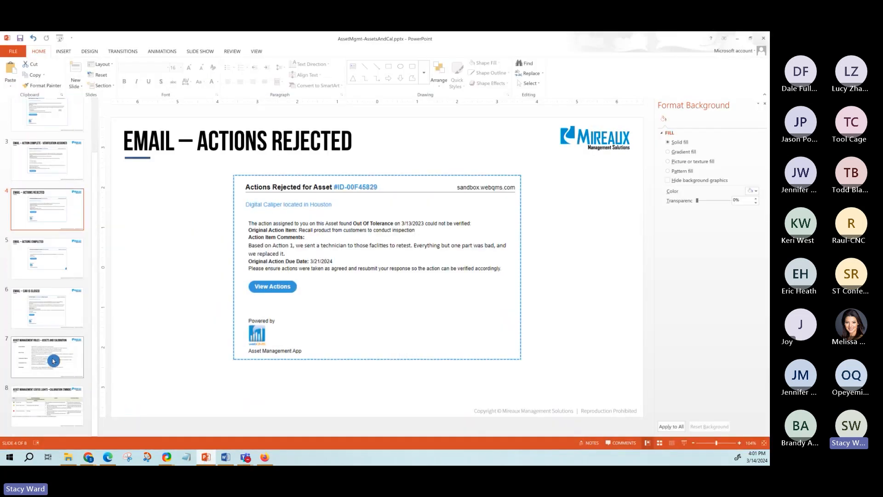
pyautogui.click(53, 361)
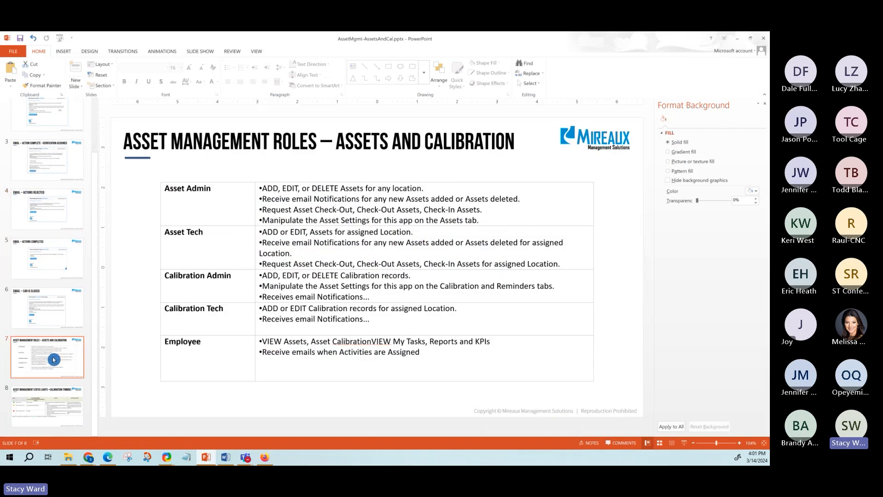